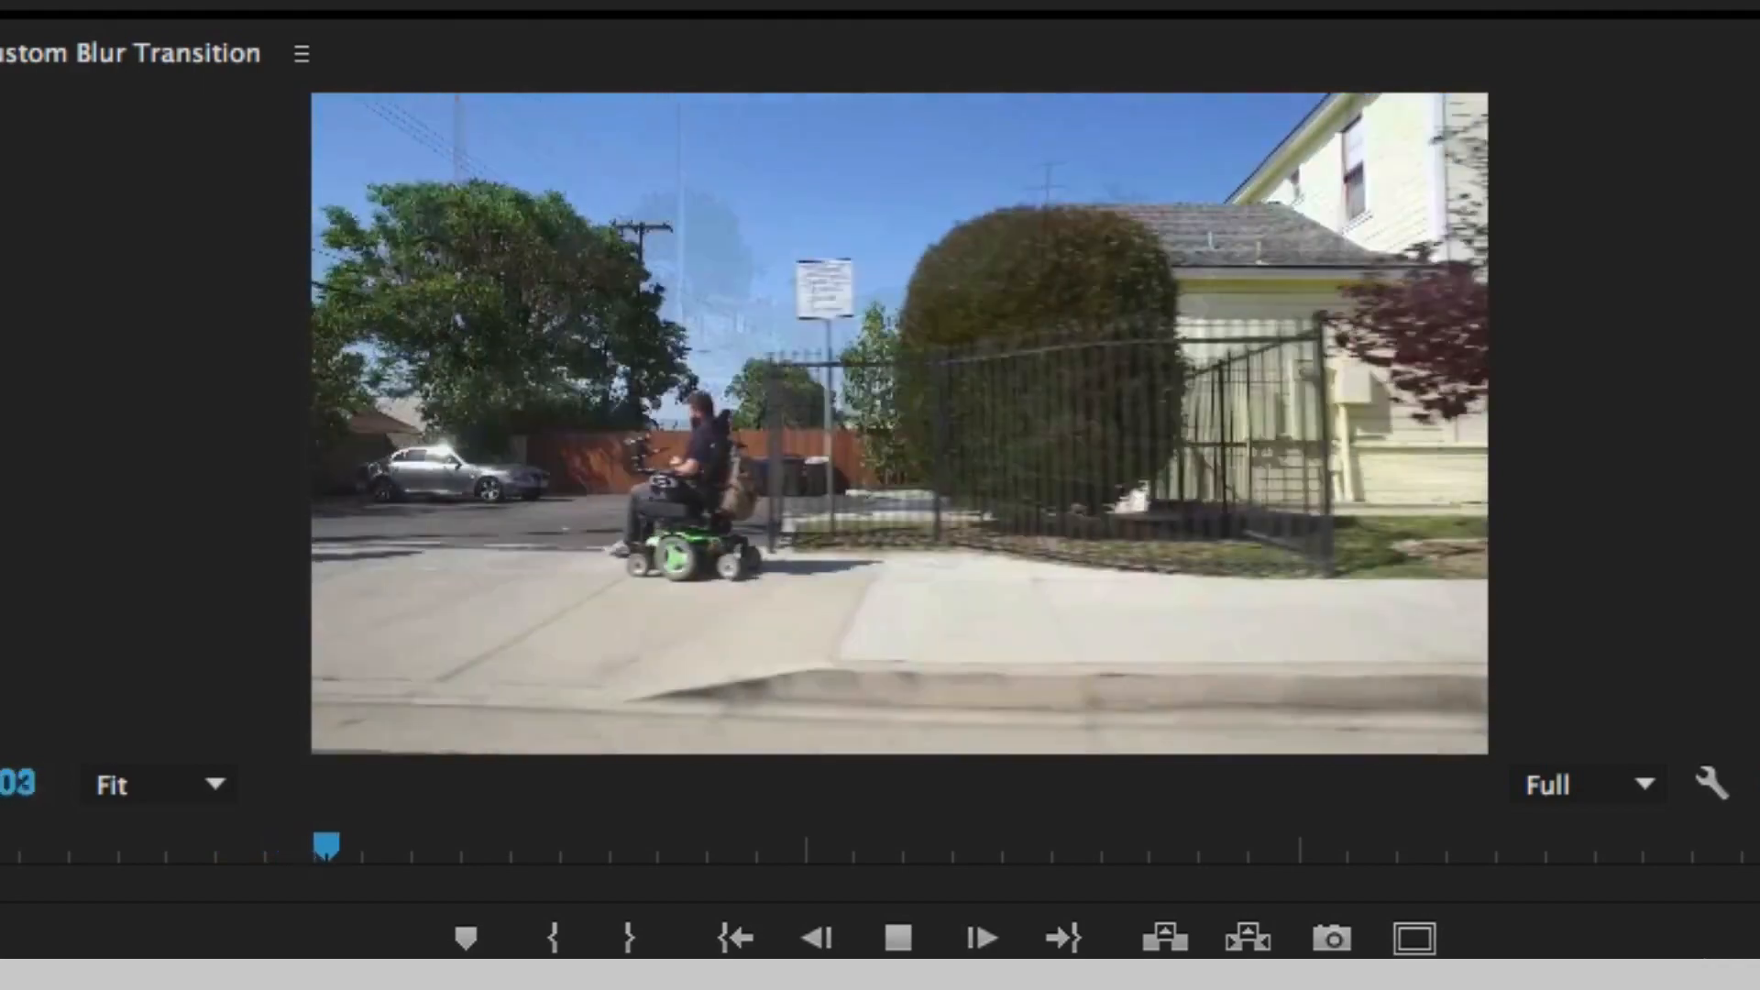
- Play back the finished blur transition examples in the Custom Blur Transition sequence
key(space)
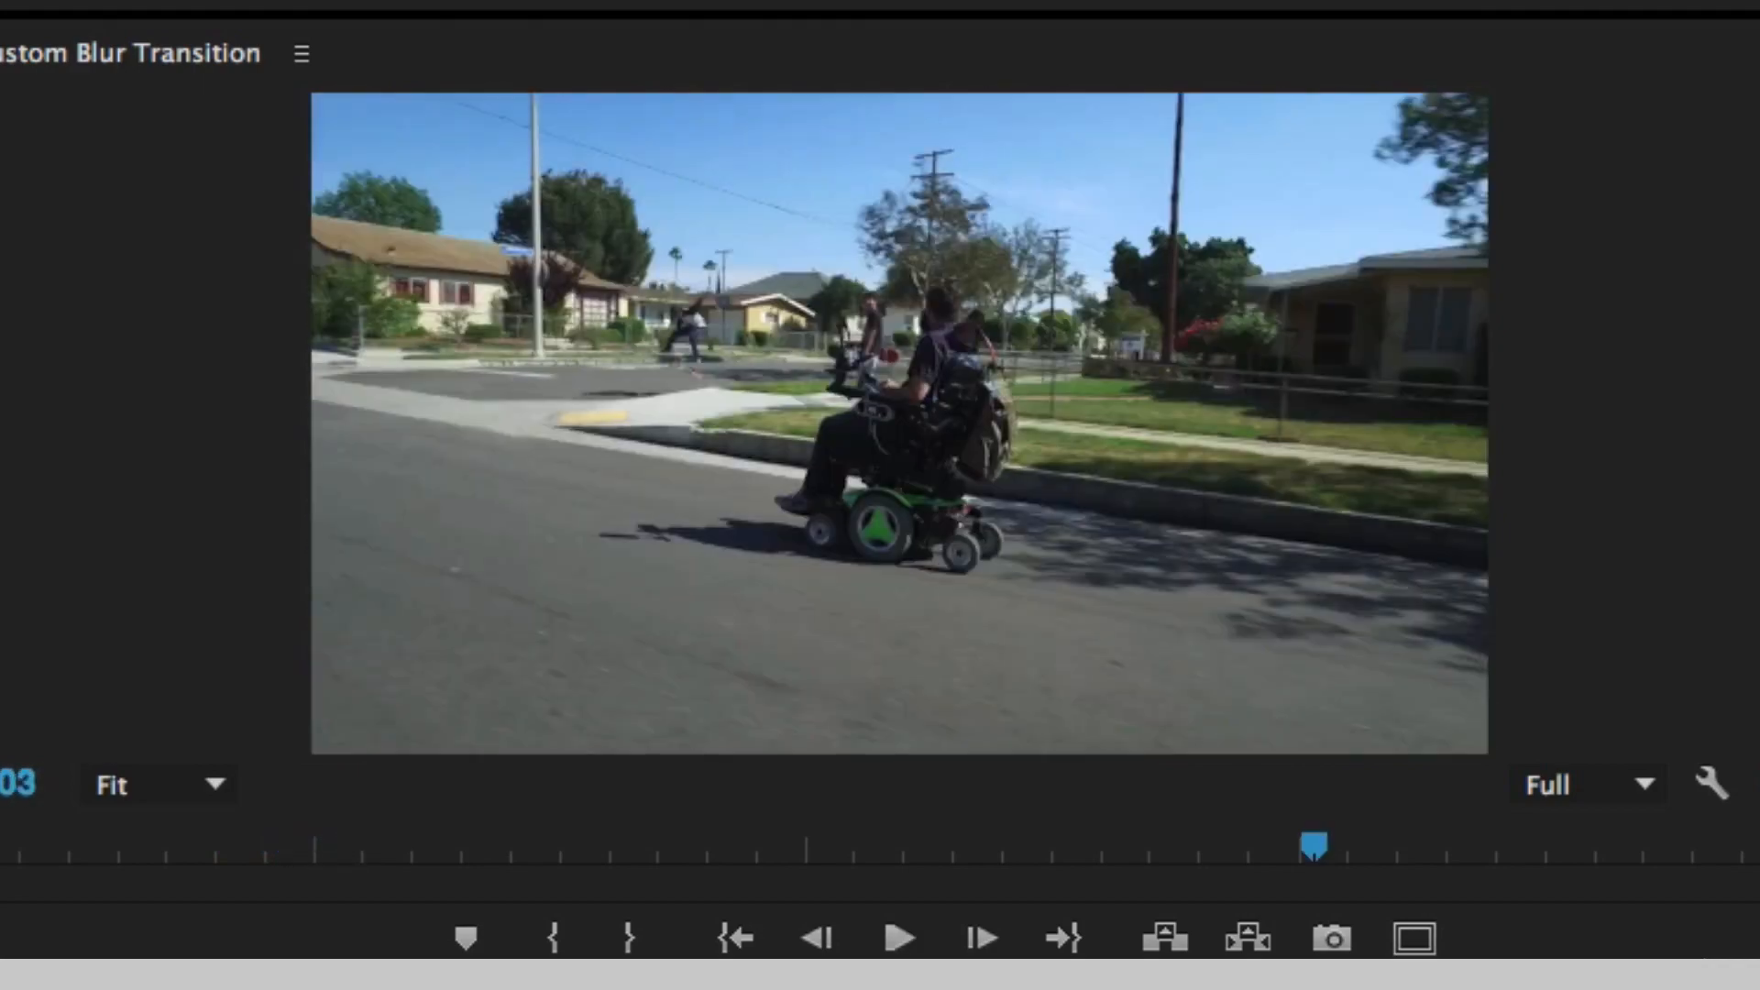
key(space)
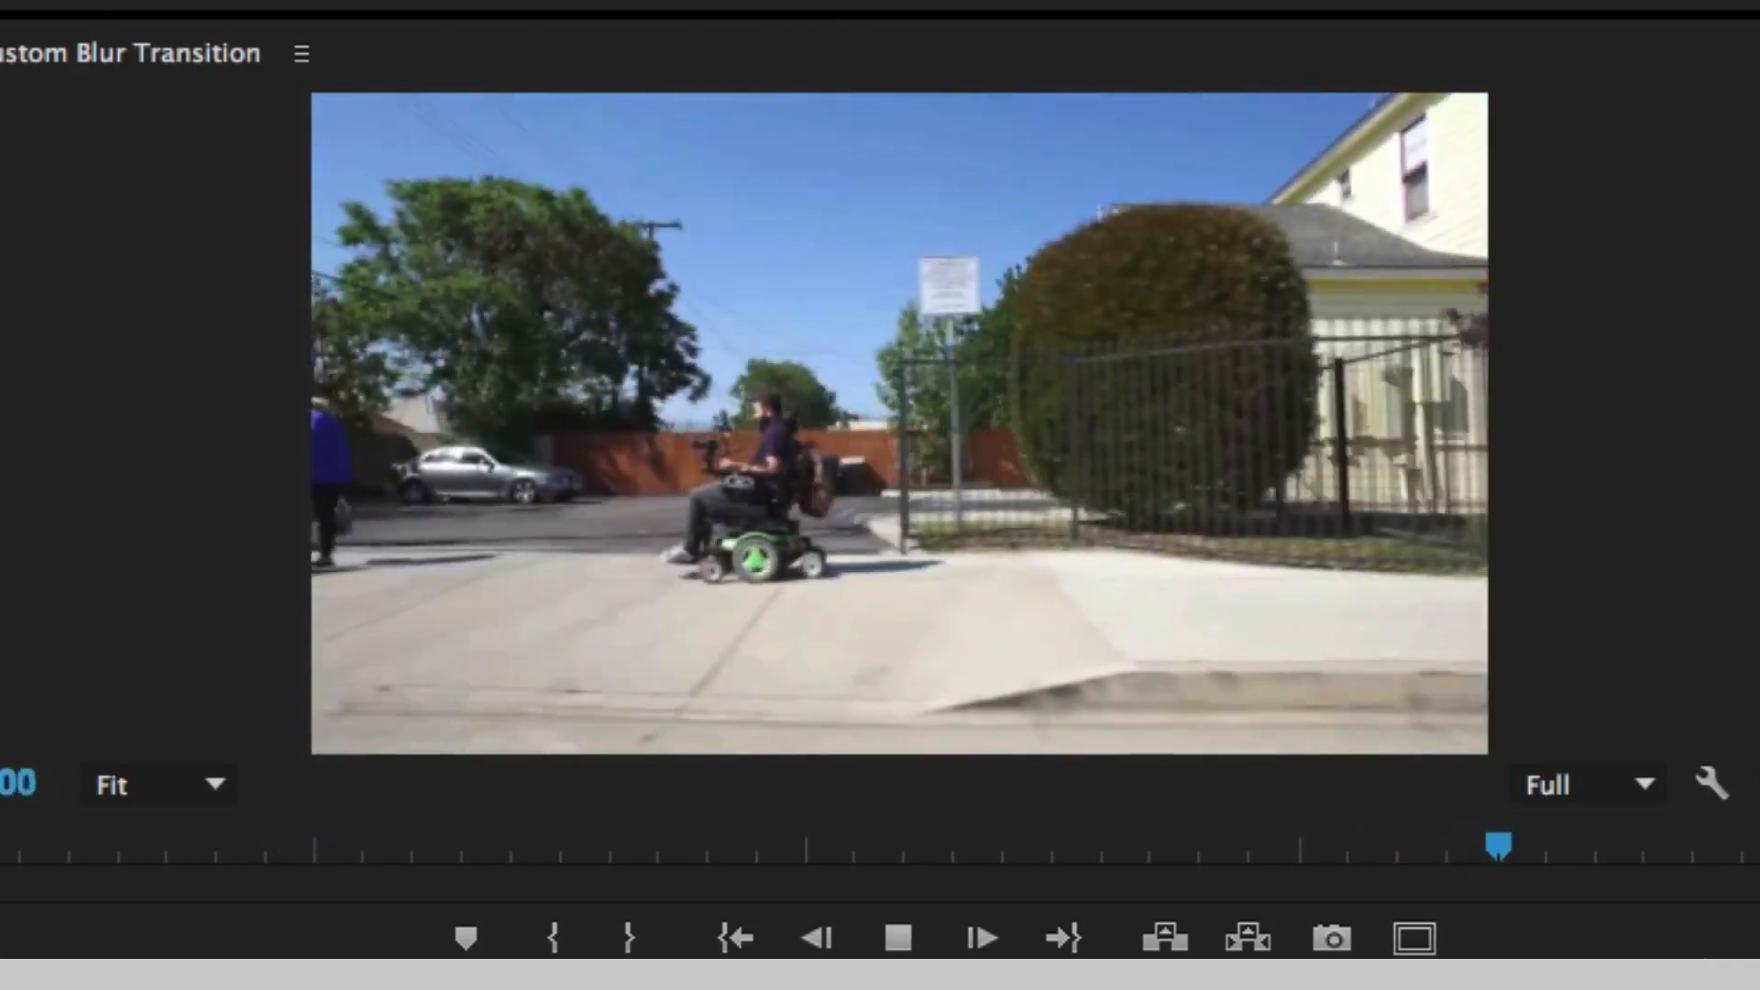
key(space)
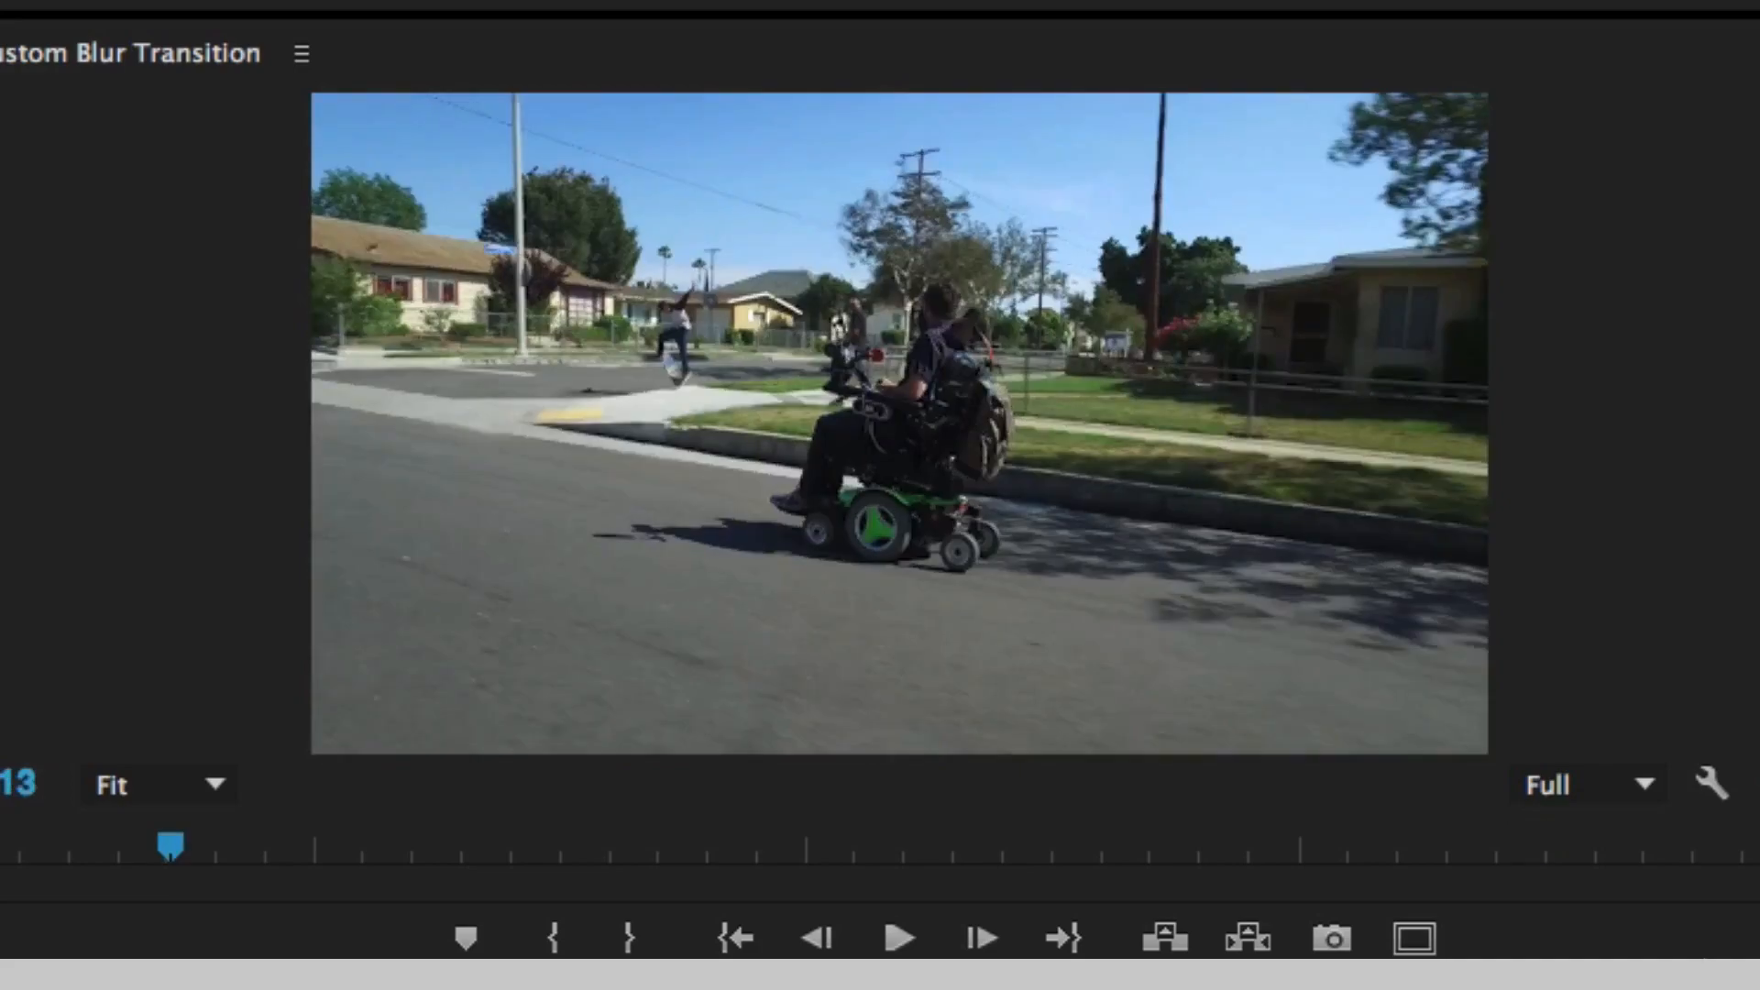
key(space)
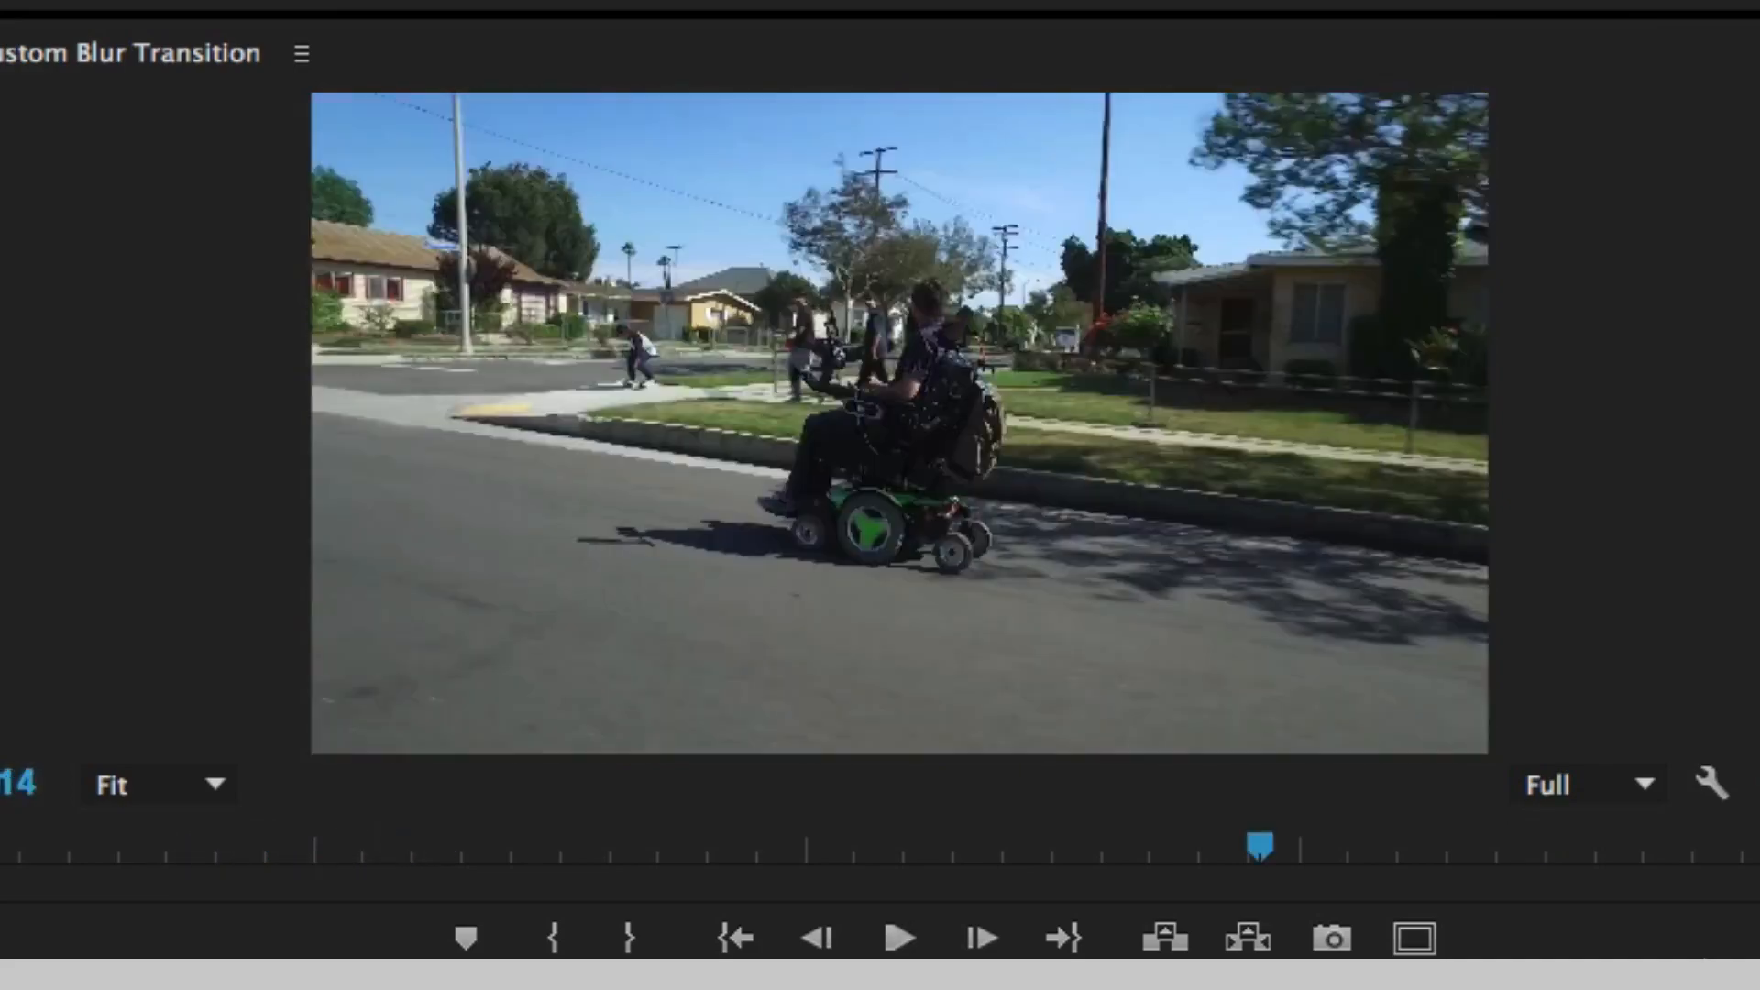
key(space)
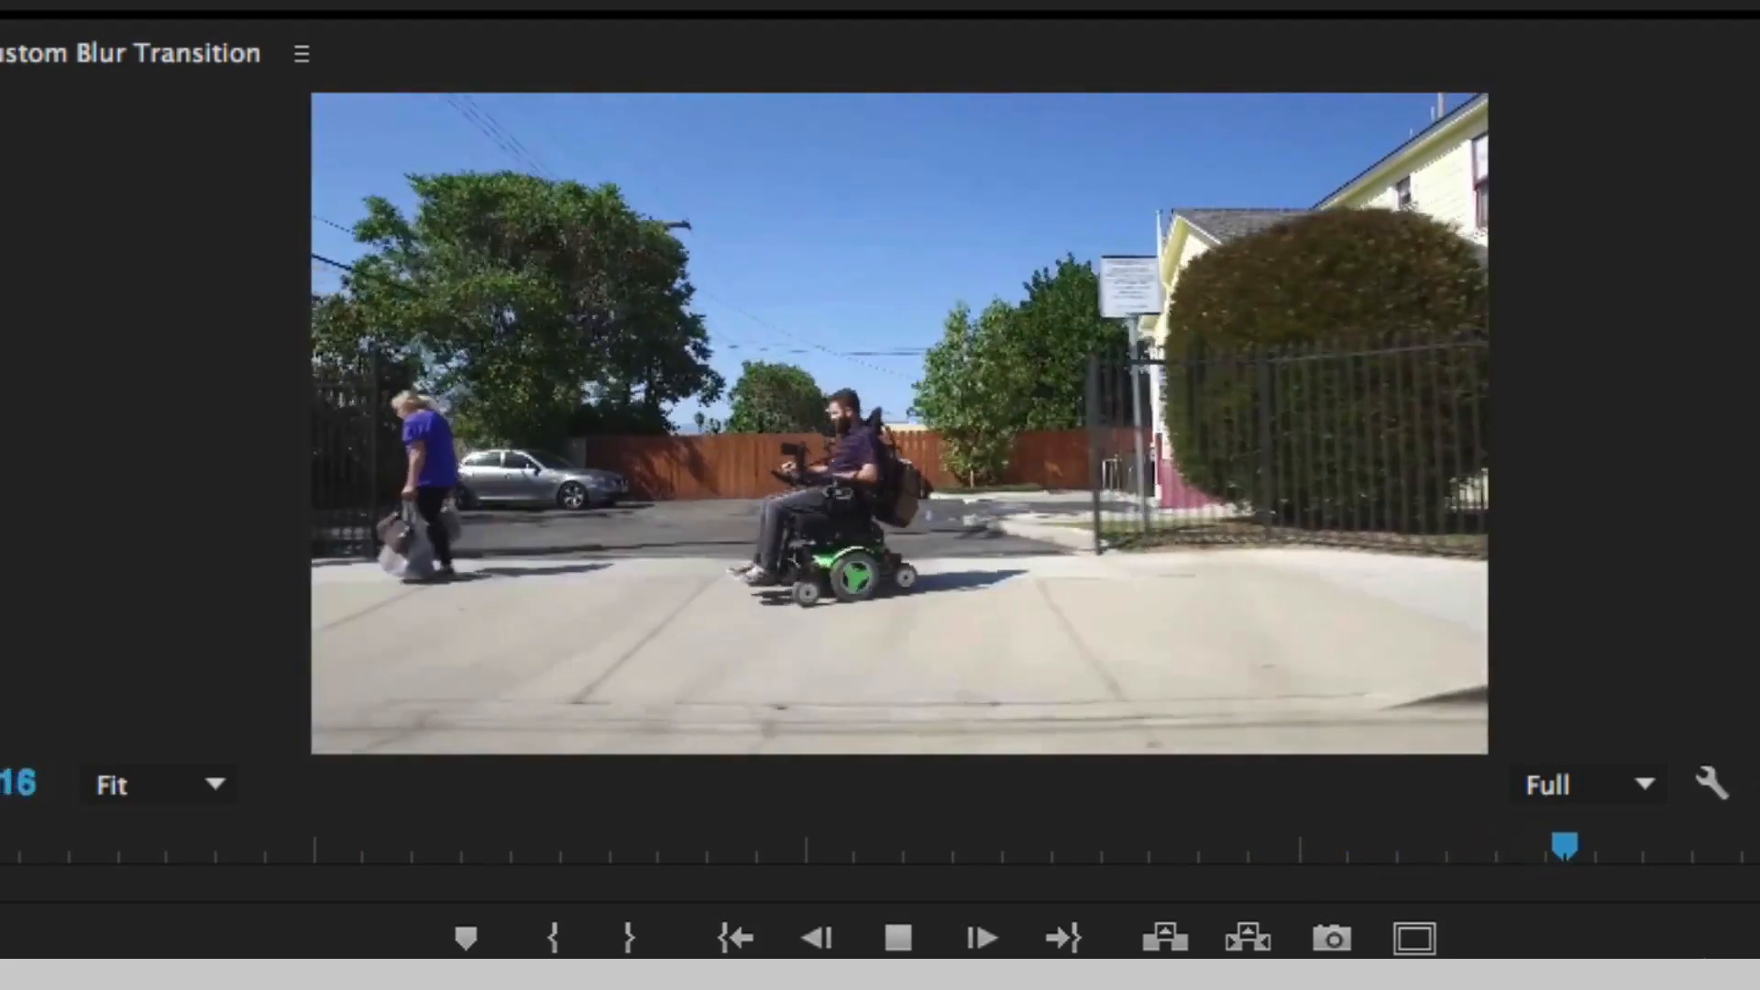
key(space)
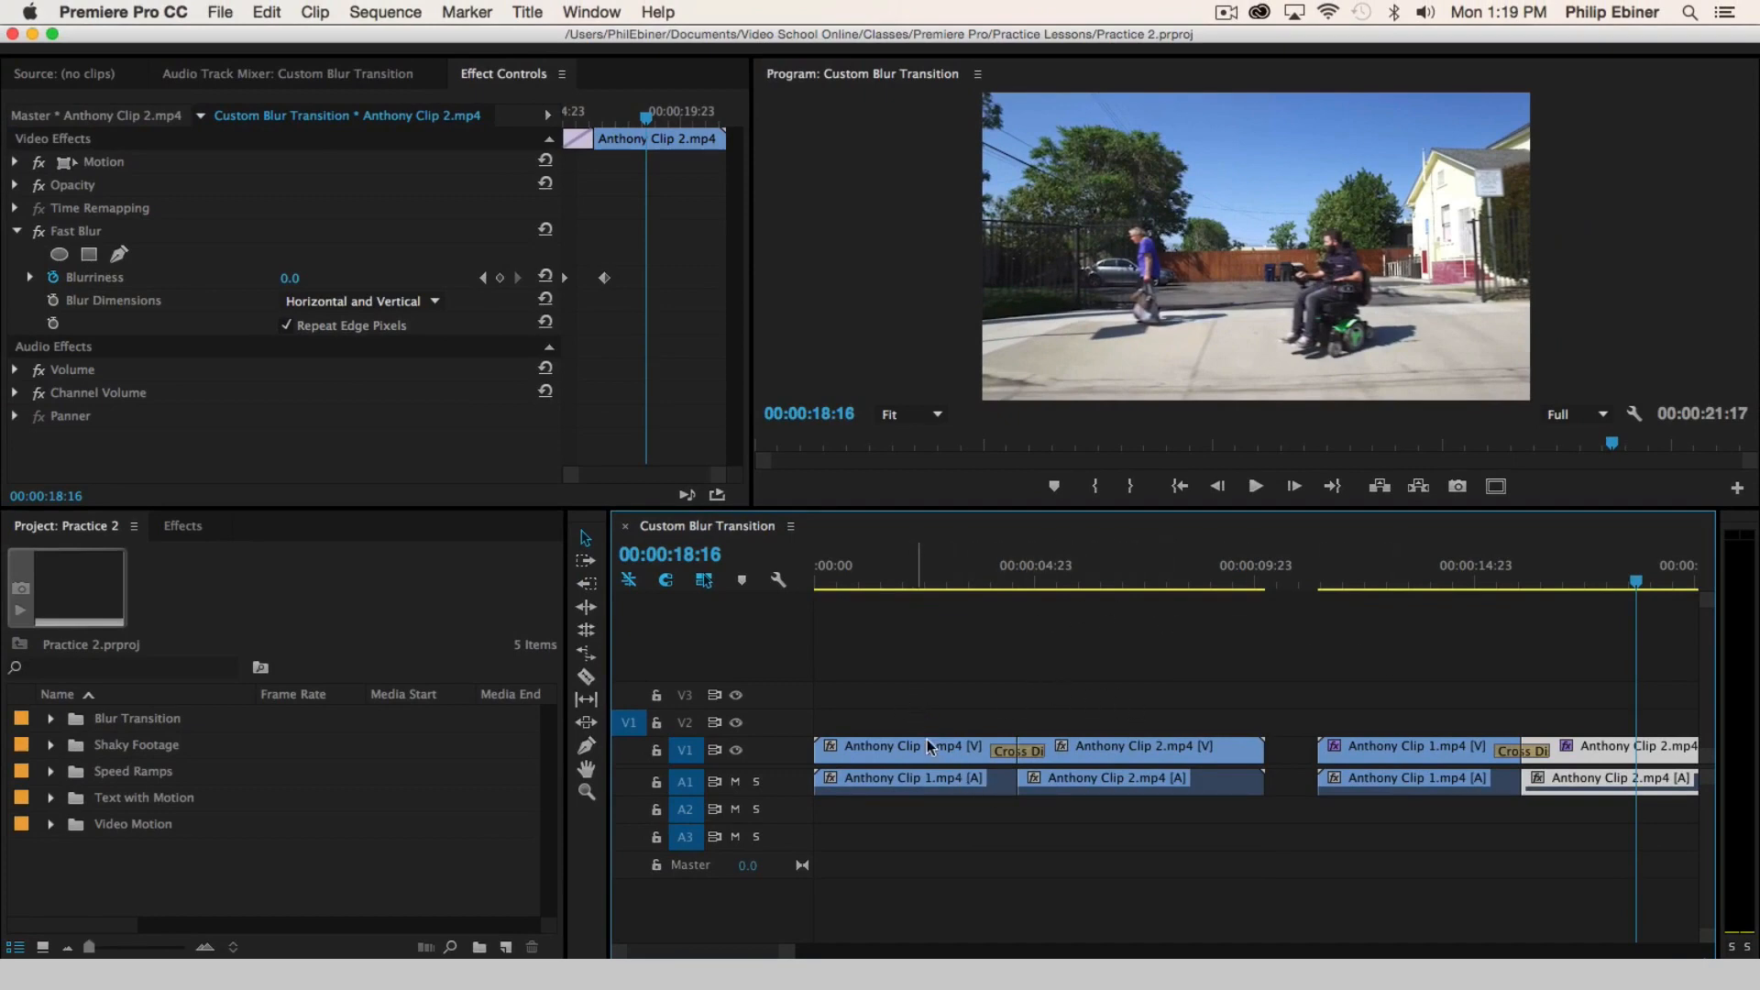
click(886, 751)
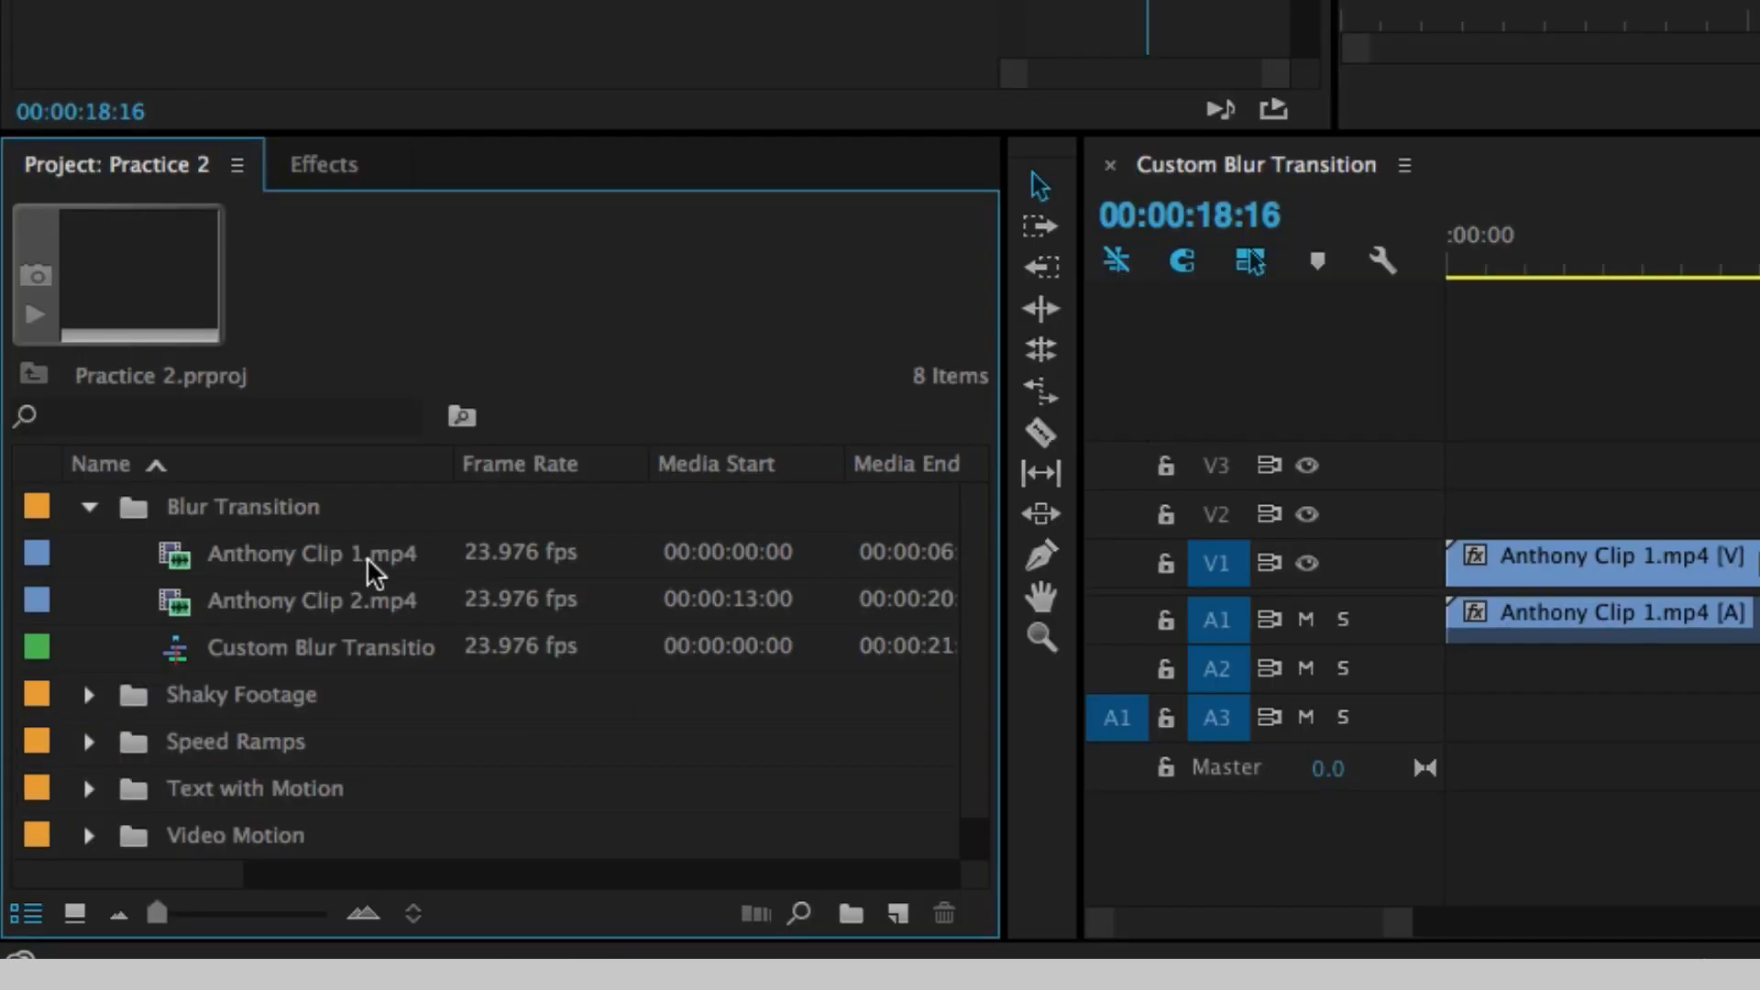
- Create a new sequence from Anthony Clip 1.mp4 and place Anthony Clip 2.mp4 directly after it
drag(278, 575, 899, 915)
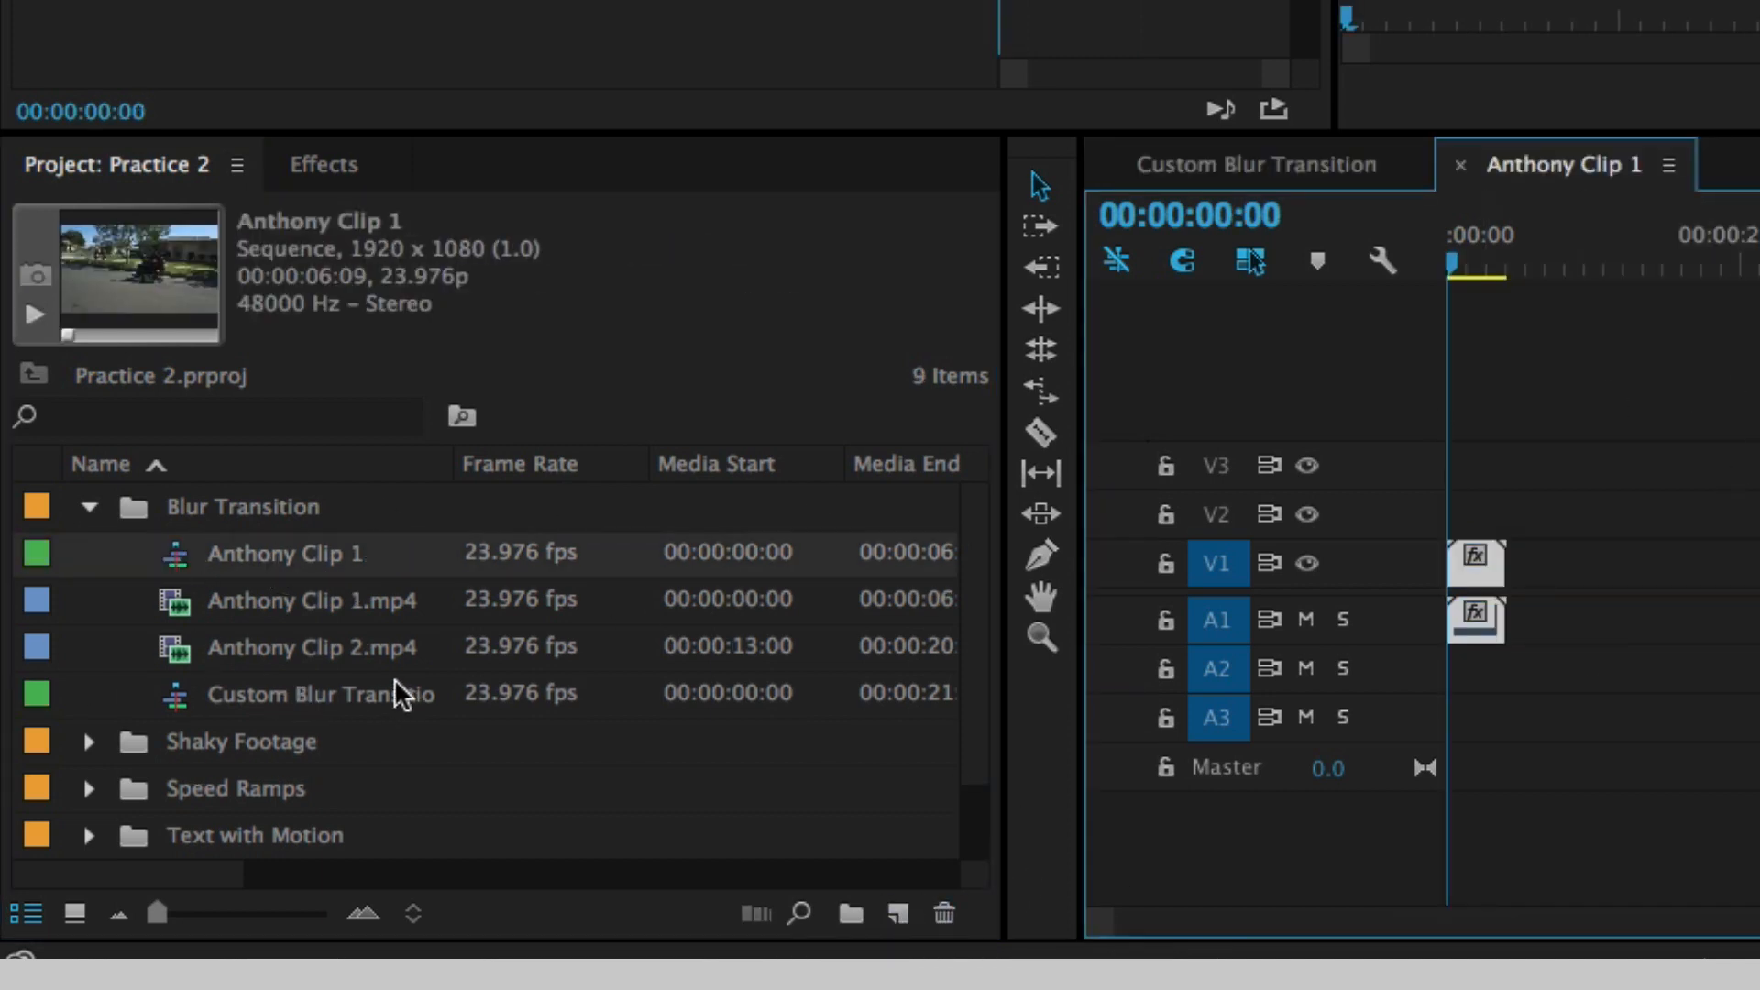
drag(322, 660, 1511, 632)
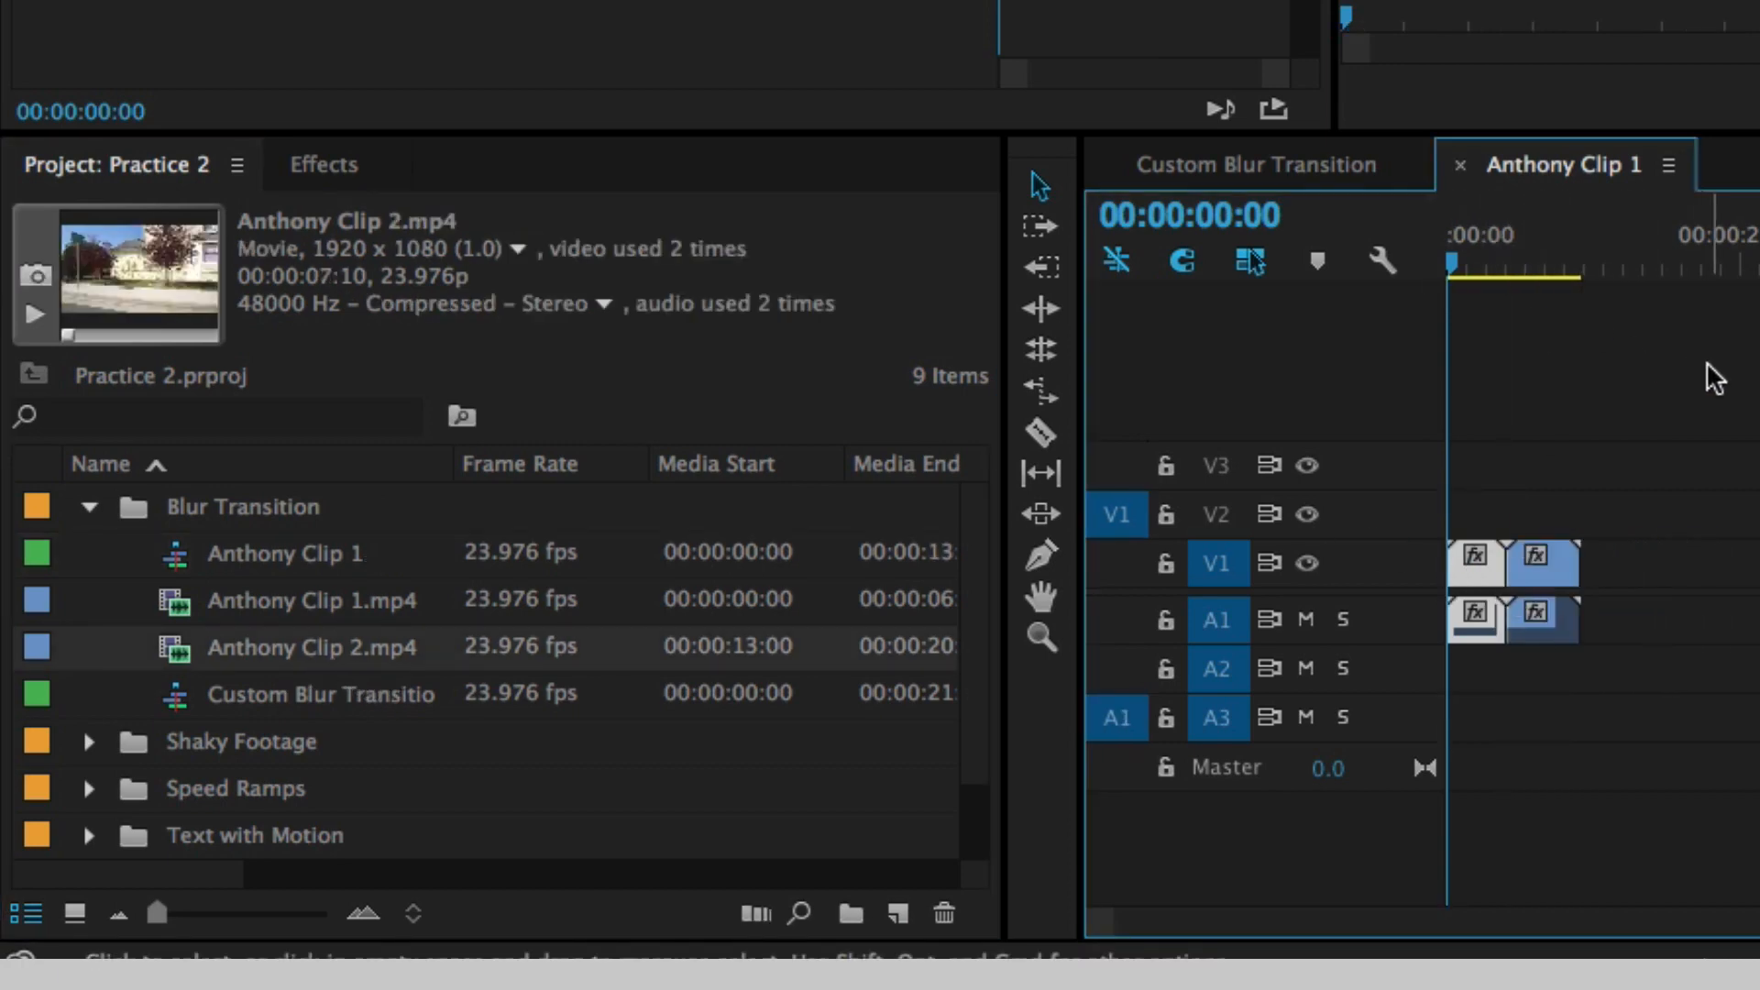
click(1735, 482)
key(equal)
key(equal)
- Play through Anthony Clip 1.mp4 and trim its end back to 00:00:04:15
key(space)
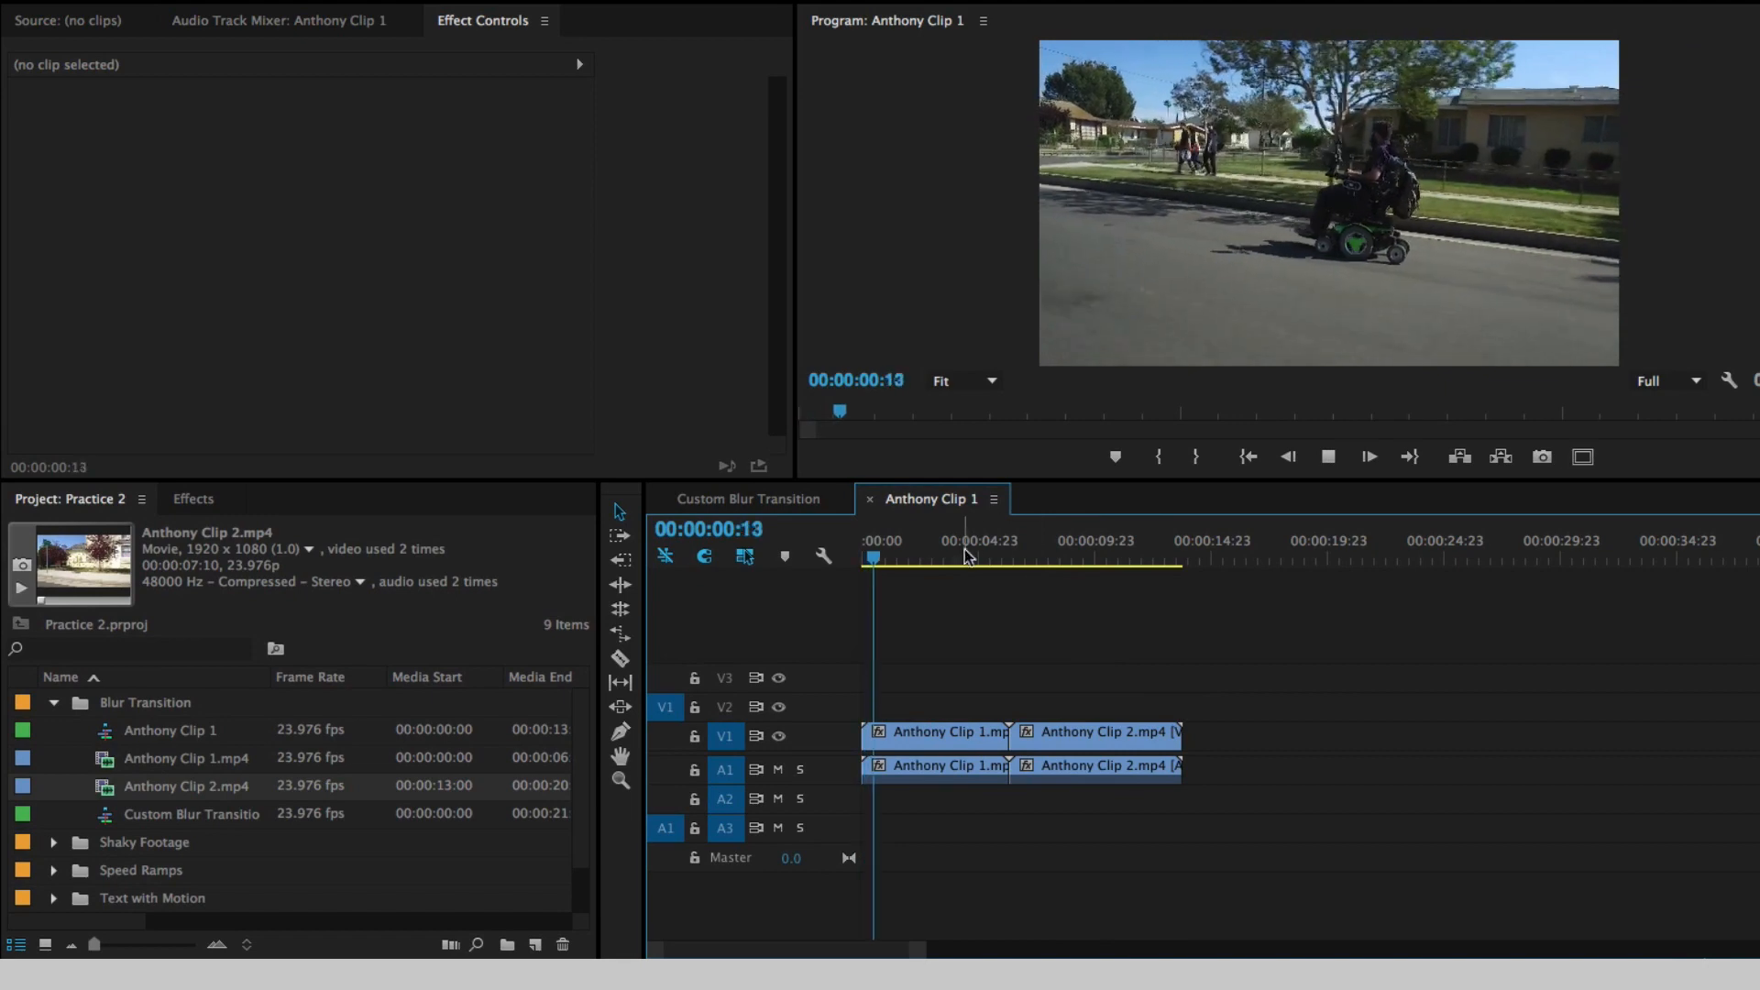
key(equal)
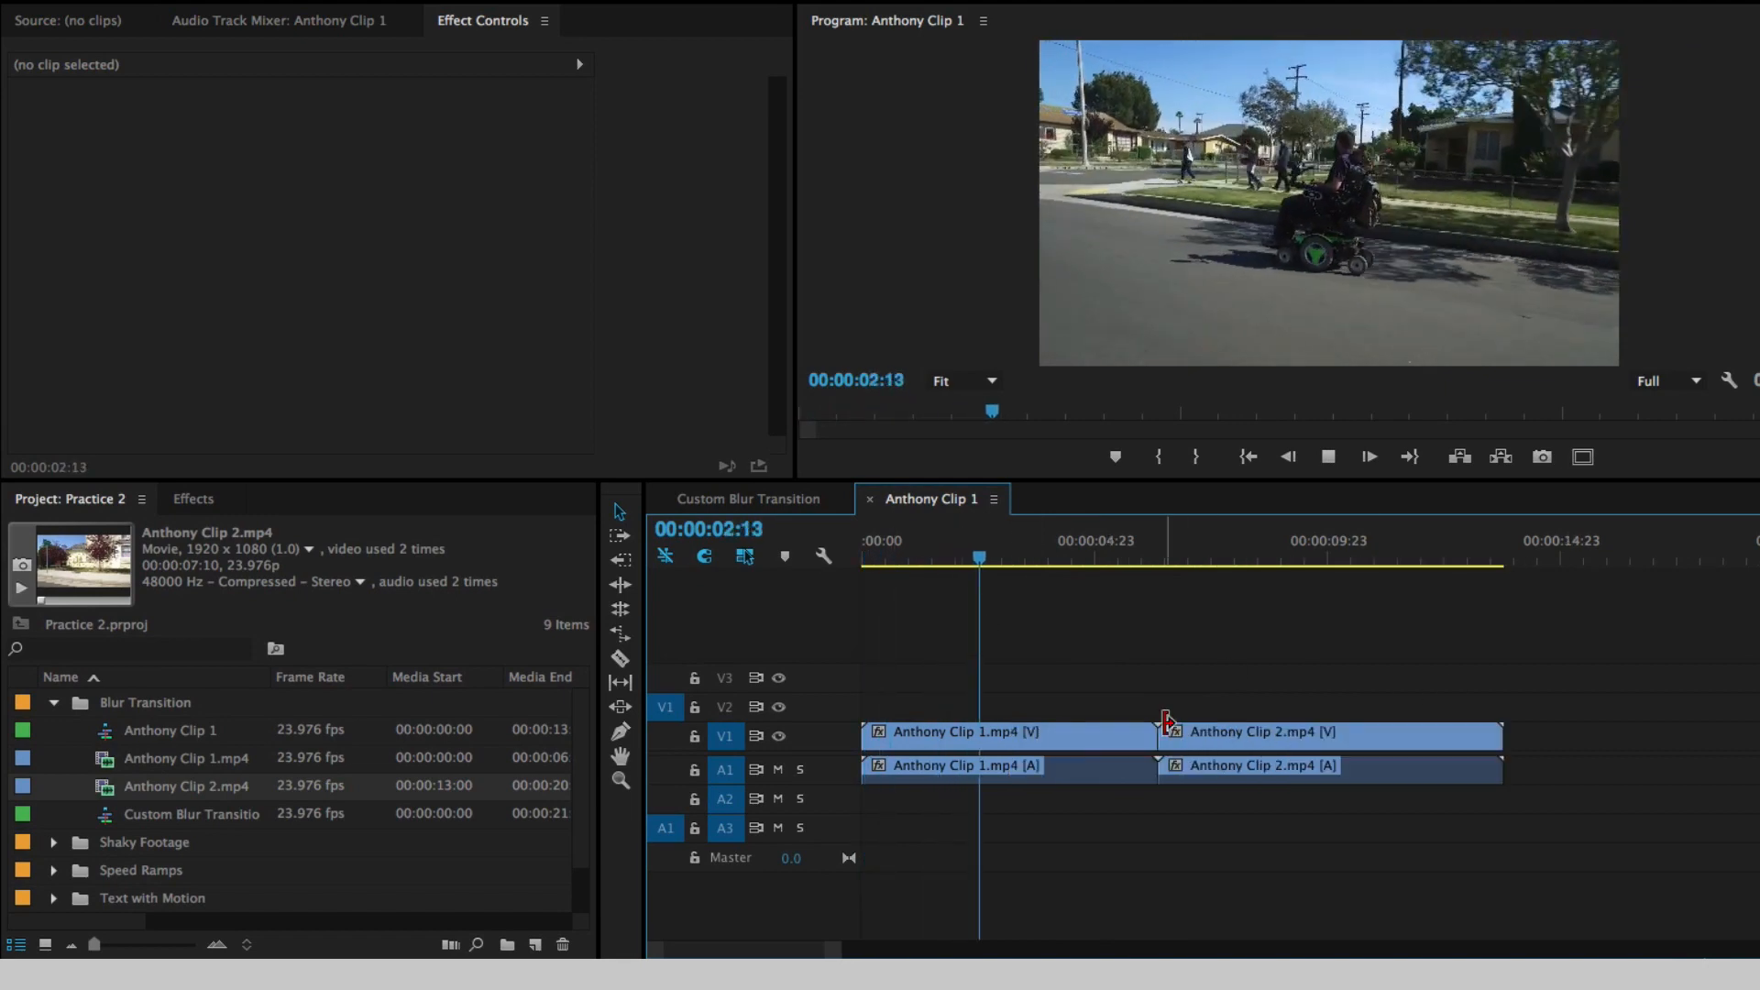
drag(1148, 748, 1098, 734)
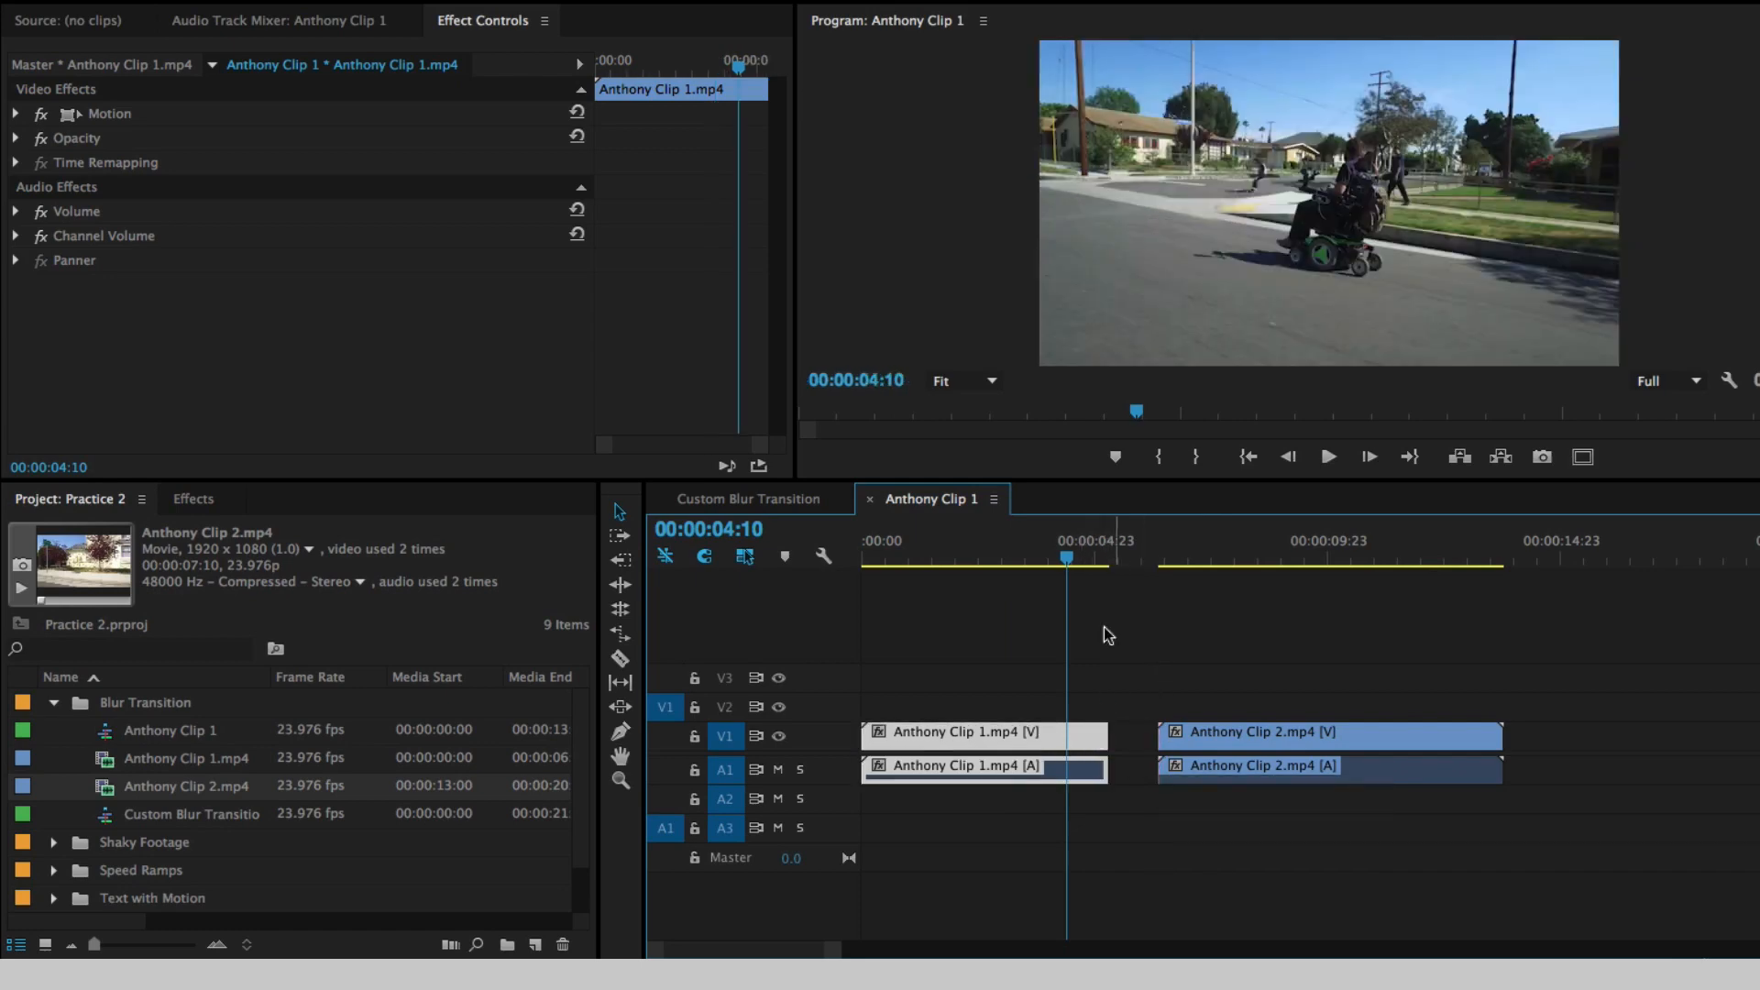
drag(1063, 551, 989, 555)
key(space)
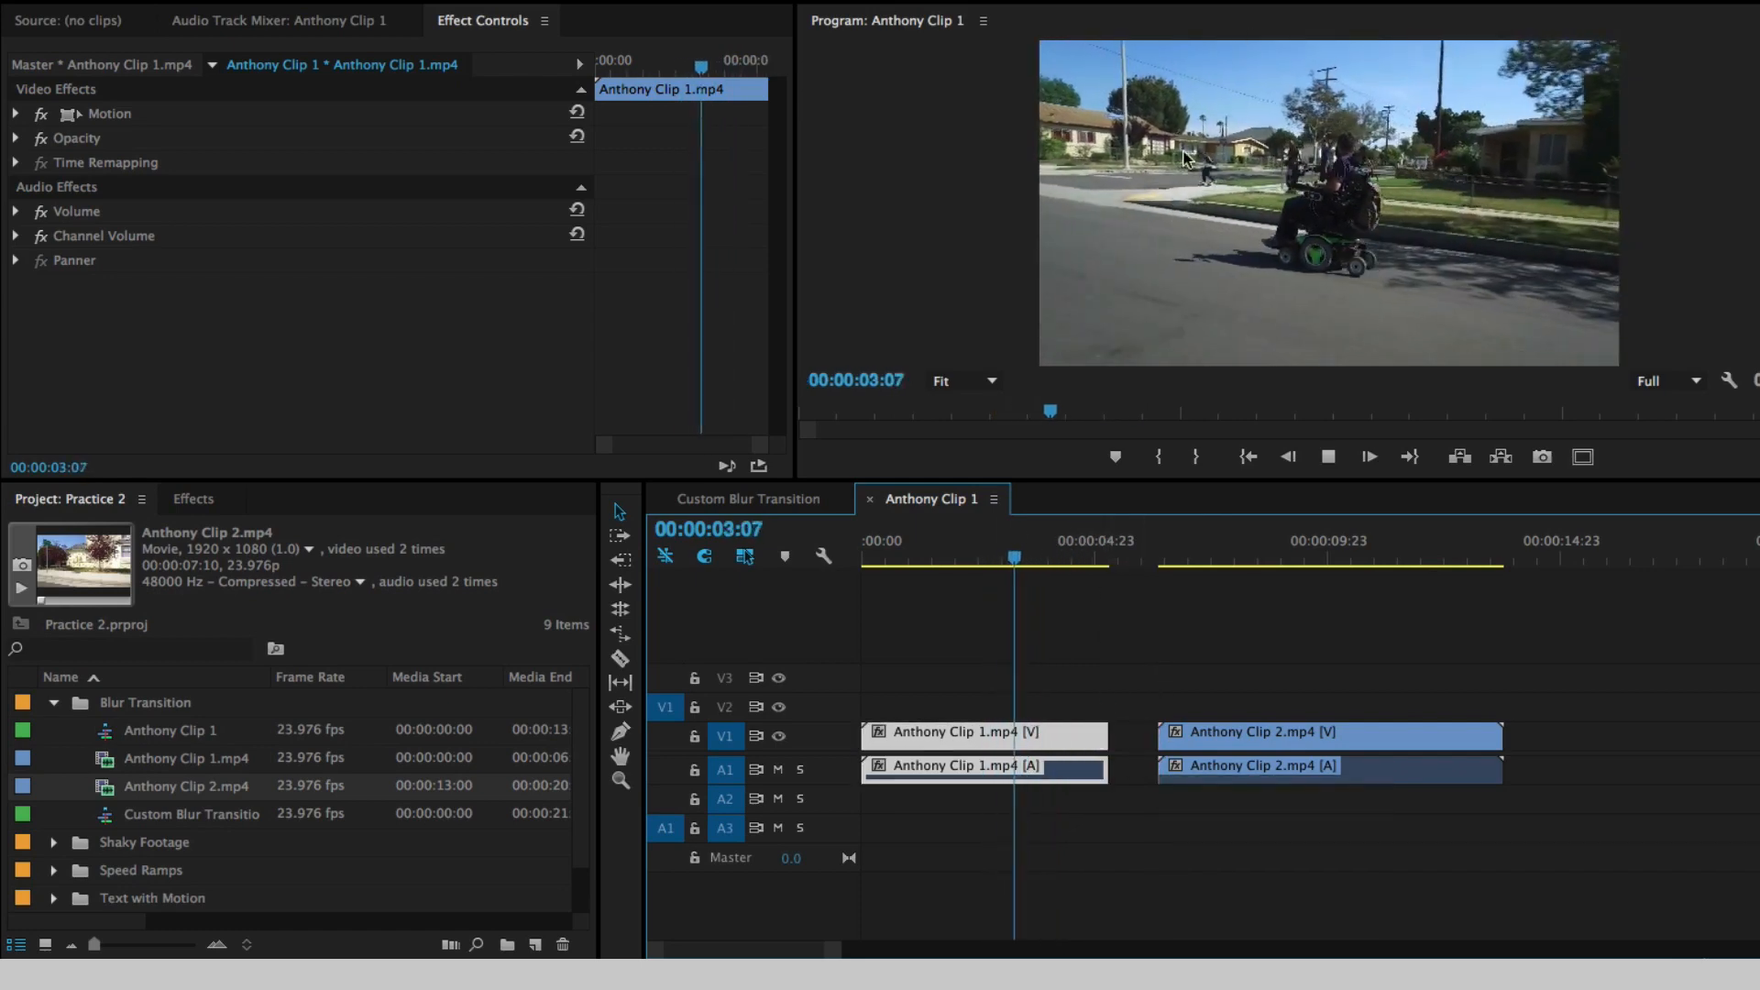
key(space)
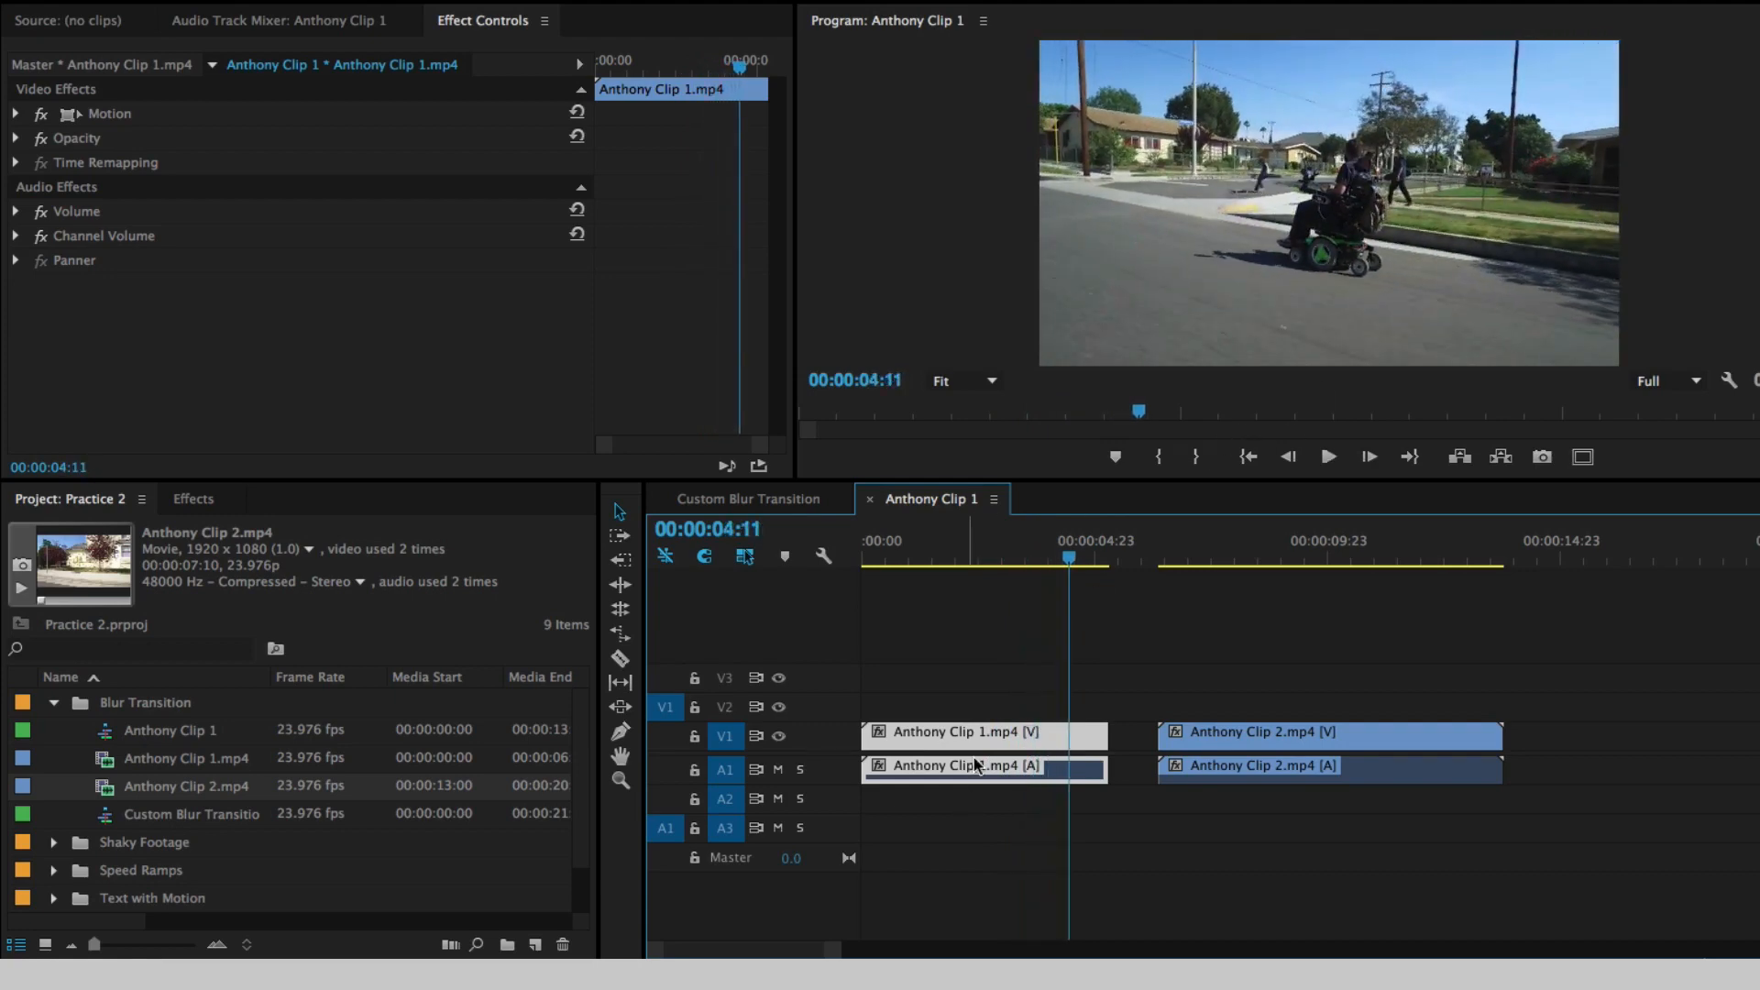
drag(1065, 557, 1080, 558)
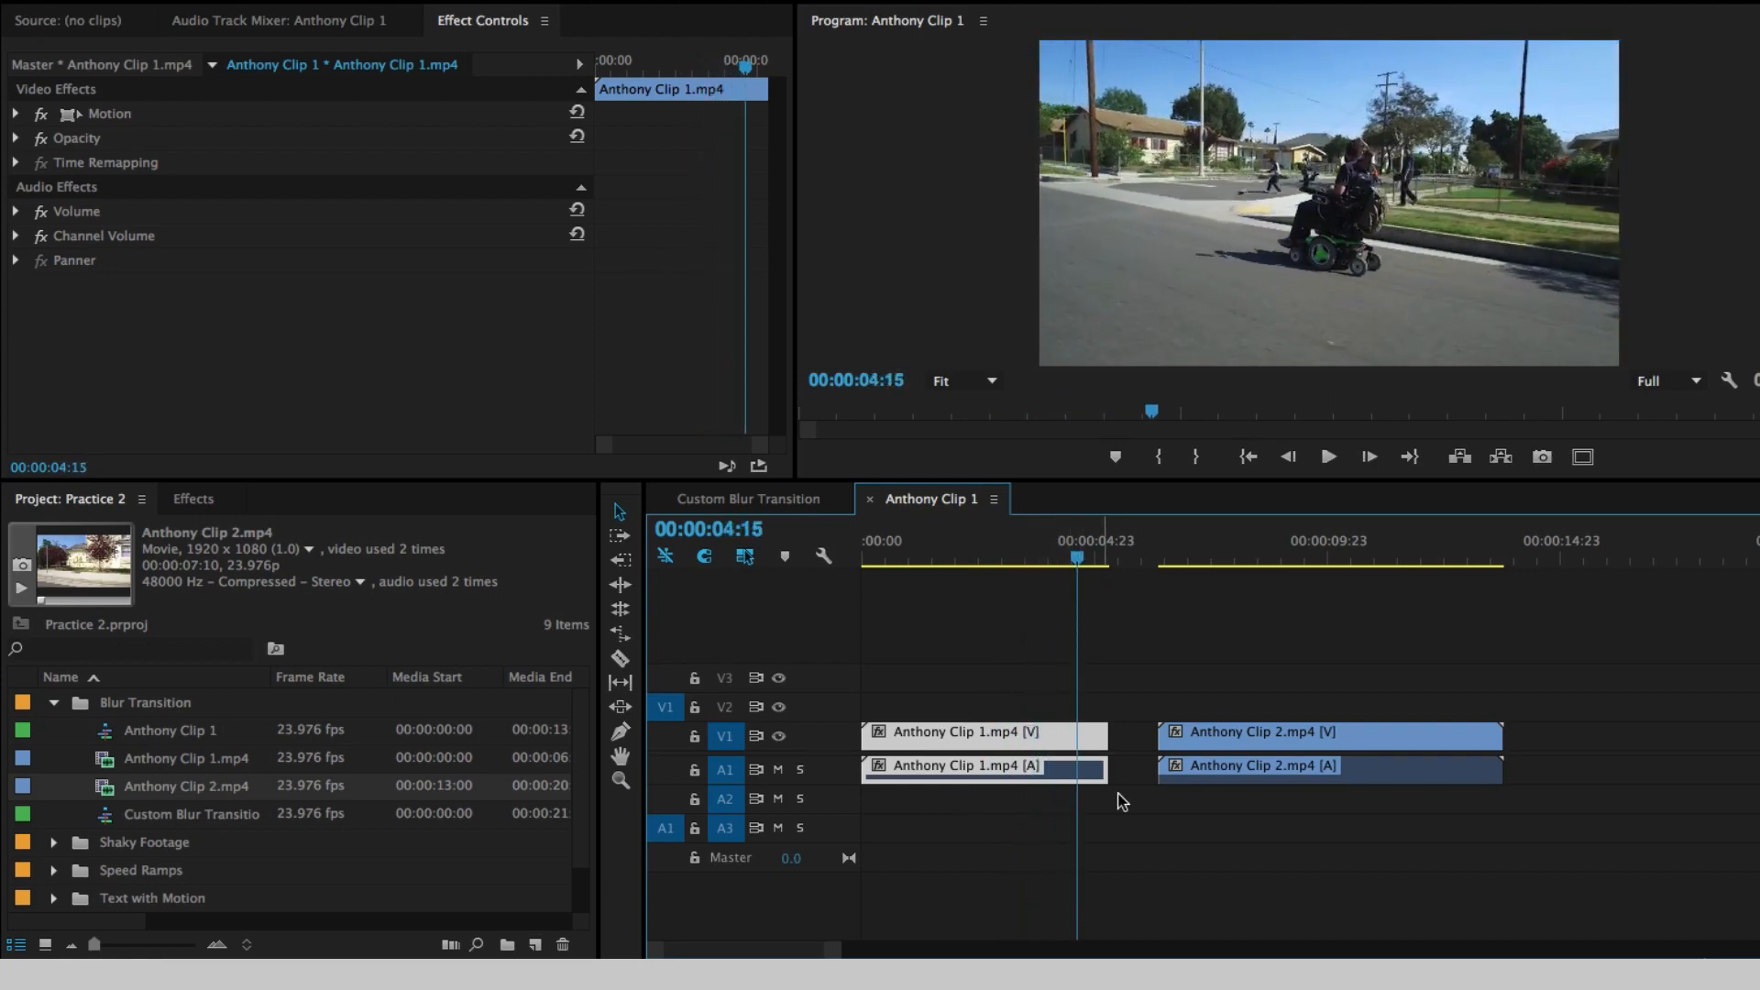
drag(1109, 735, 1077, 738)
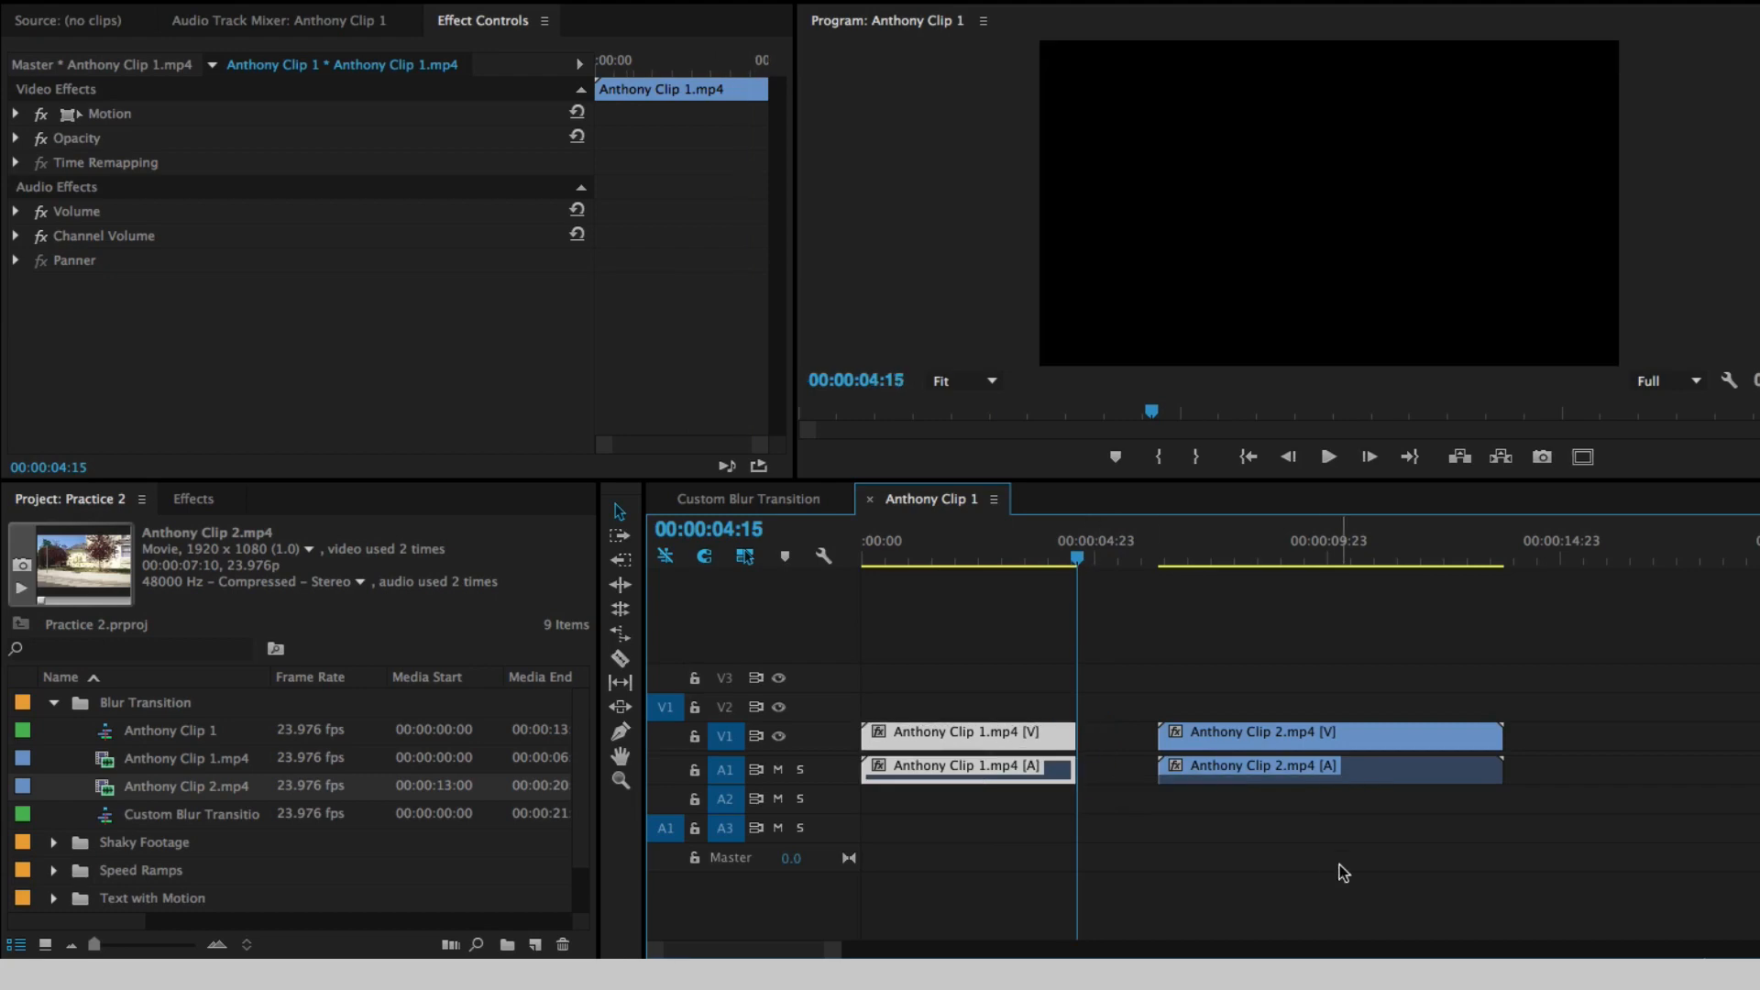
- Trim the start of Anthony Clip 2.mp4 to 00:00:08:18 and move the clip up against the end of Anthony Clip 1.mp4
click(1165, 558)
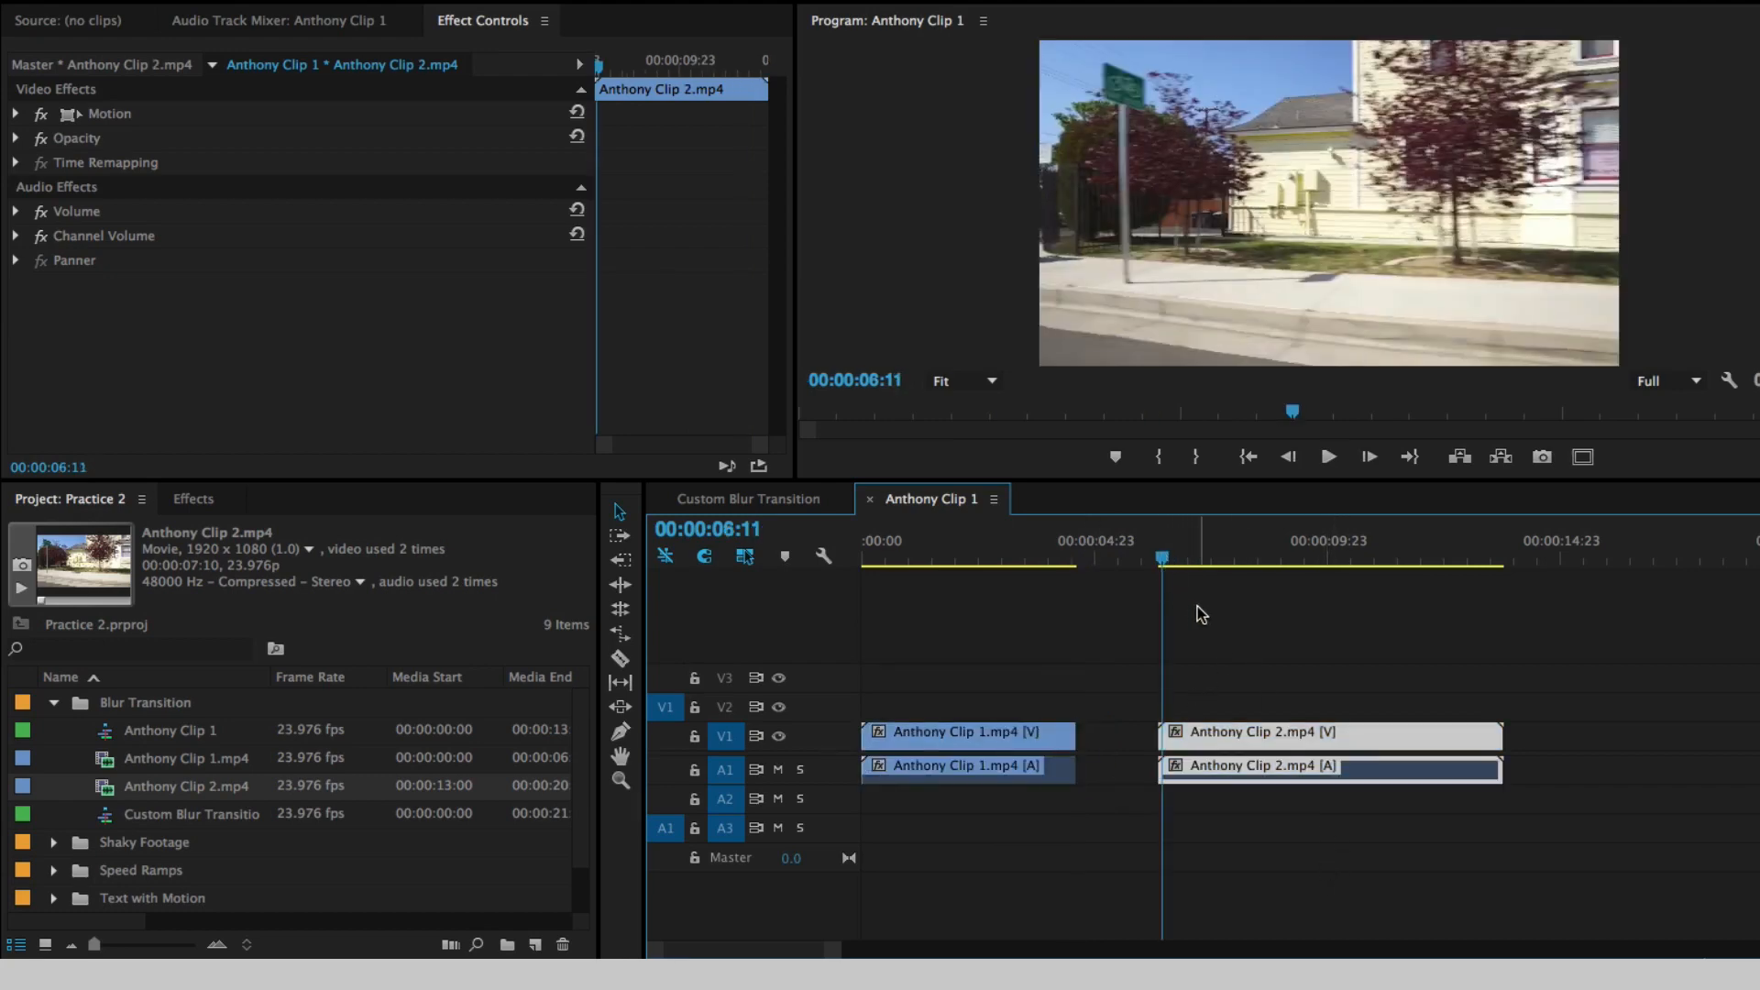
key(space)
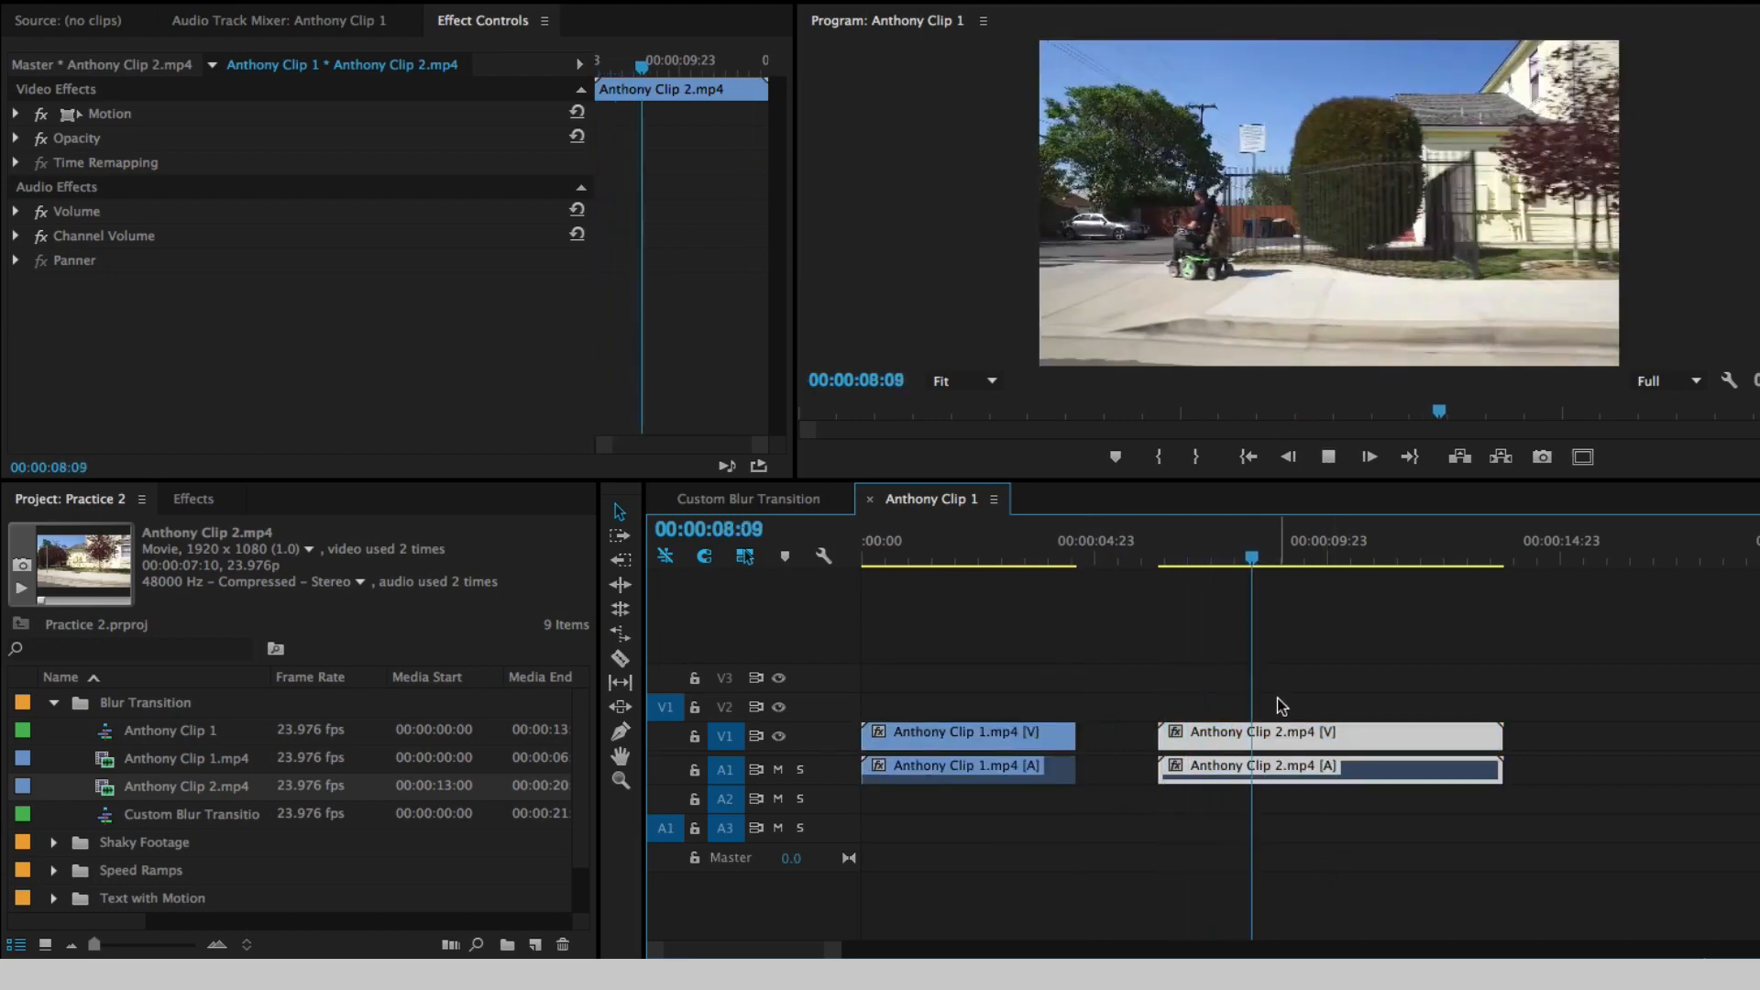
key(space)
click(1289, 561)
mouse_move(1290, 560)
mouse_down()
mouse_move(1340, 560)
mouse_move(1270, 552)
mouse_up()
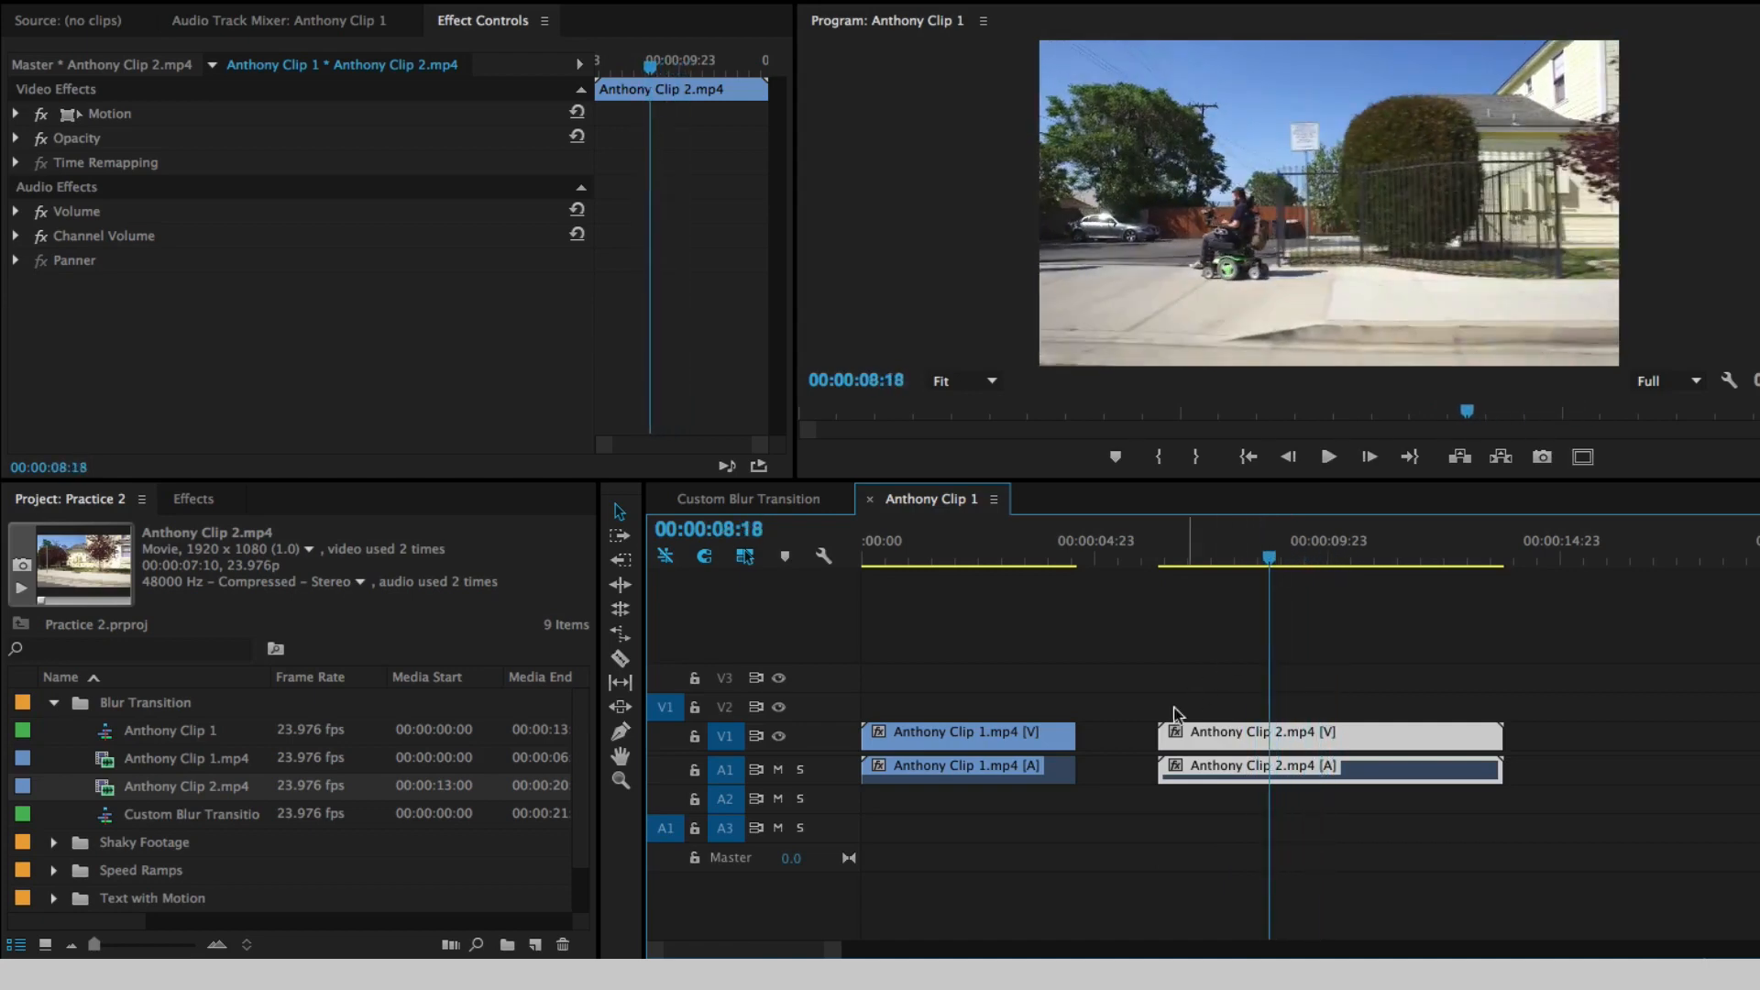
mouse_move(1162, 731)
mouse_down()
mouse_move(1268, 730)
mouse_move(1129, 738)
mouse_up()
- Play back the cut between the two trimmed clips to check how it flows
click(1019, 541)
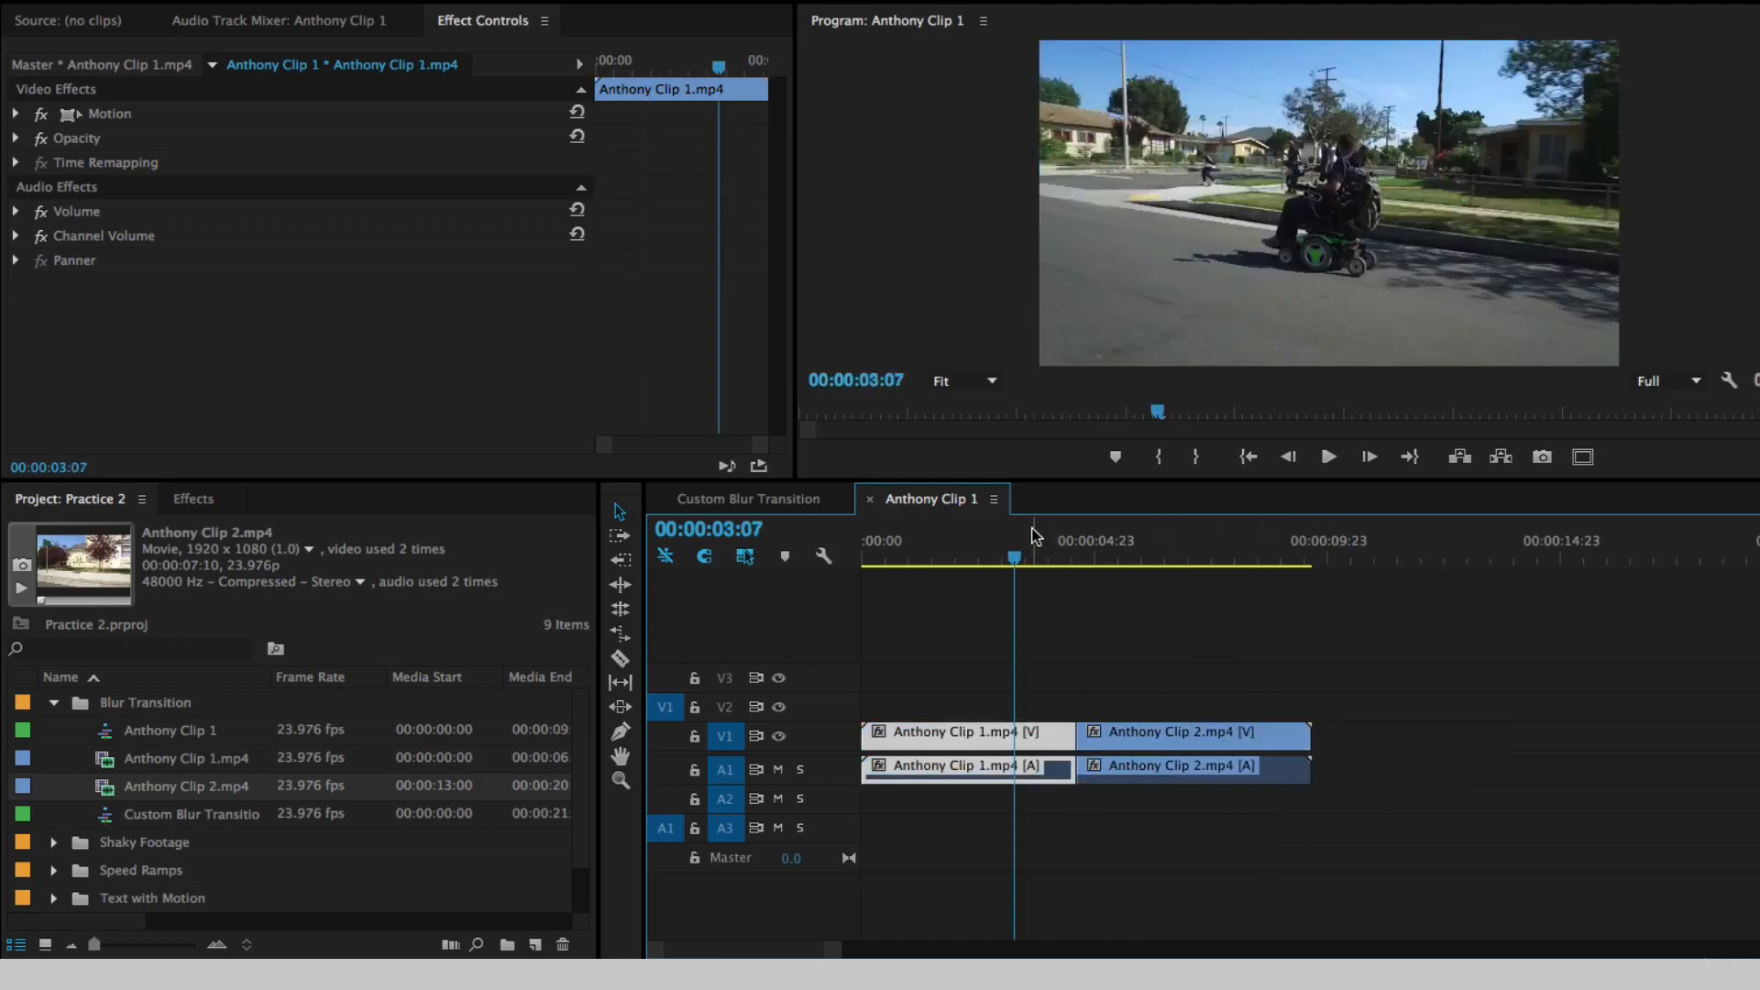
key(space)
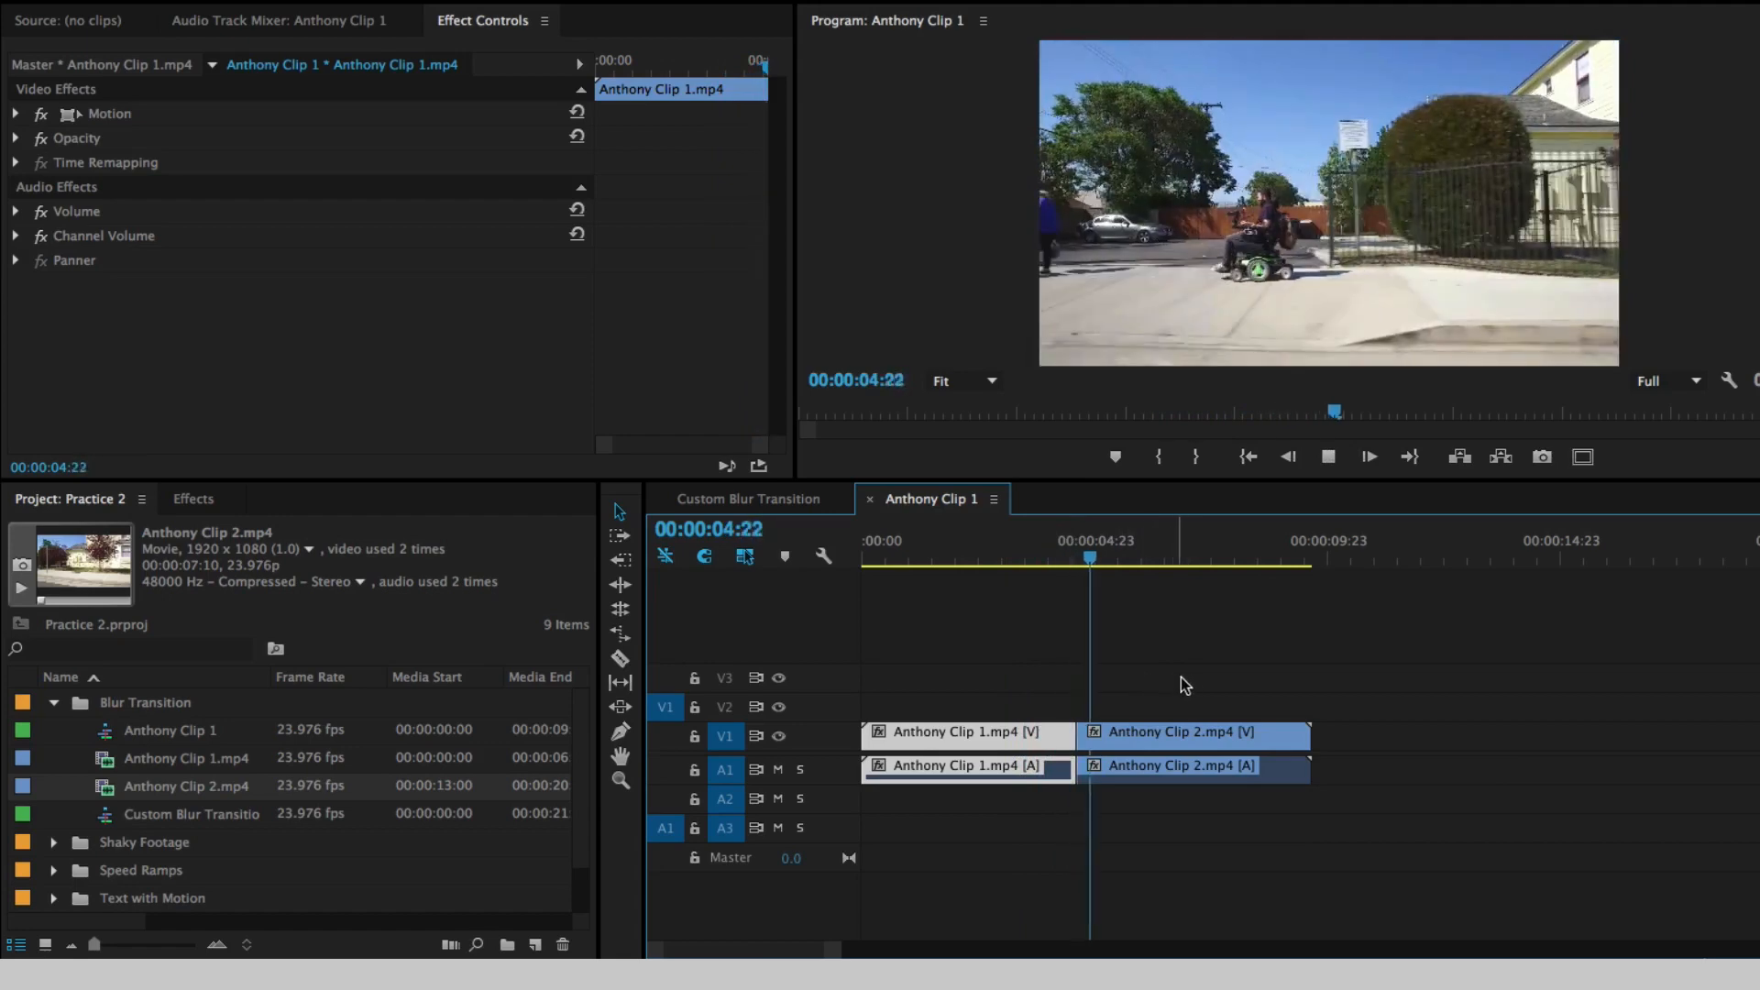
key(space)
click(1001, 543)
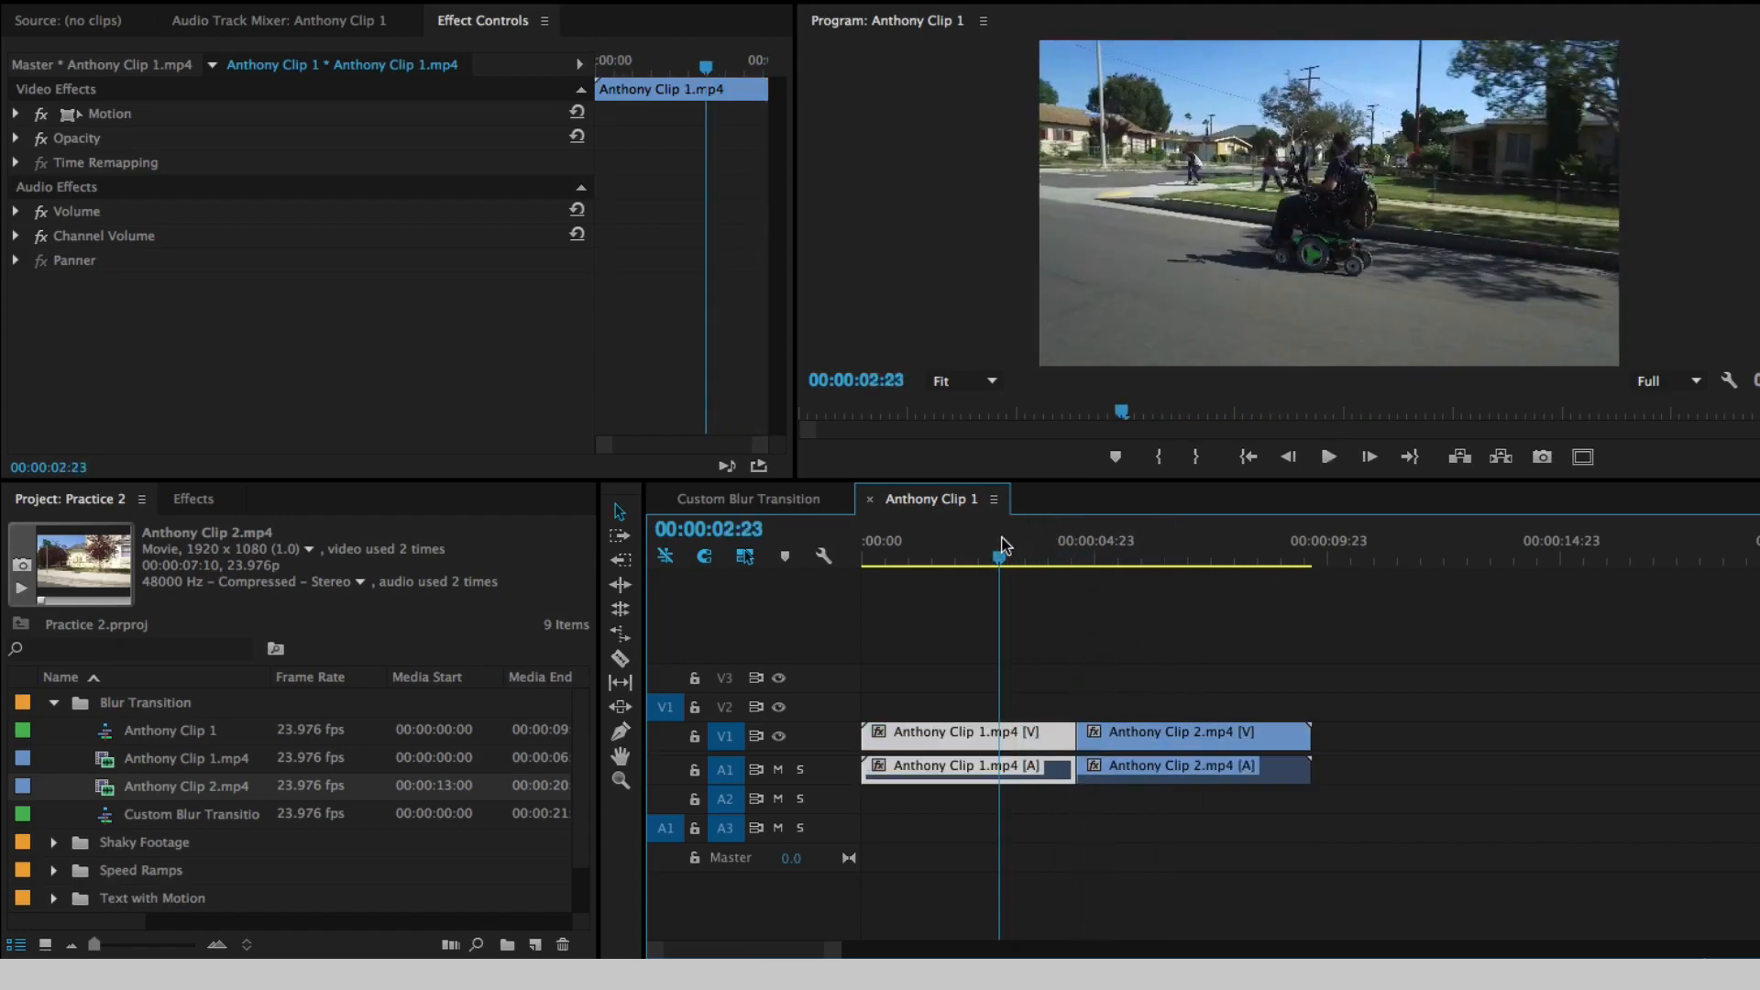
- Search the effects for "fast blur" and apply Fast Blur to both Anthony Clip 1.mp4 and Anthony Clip 2.mp4
click(193, 500)
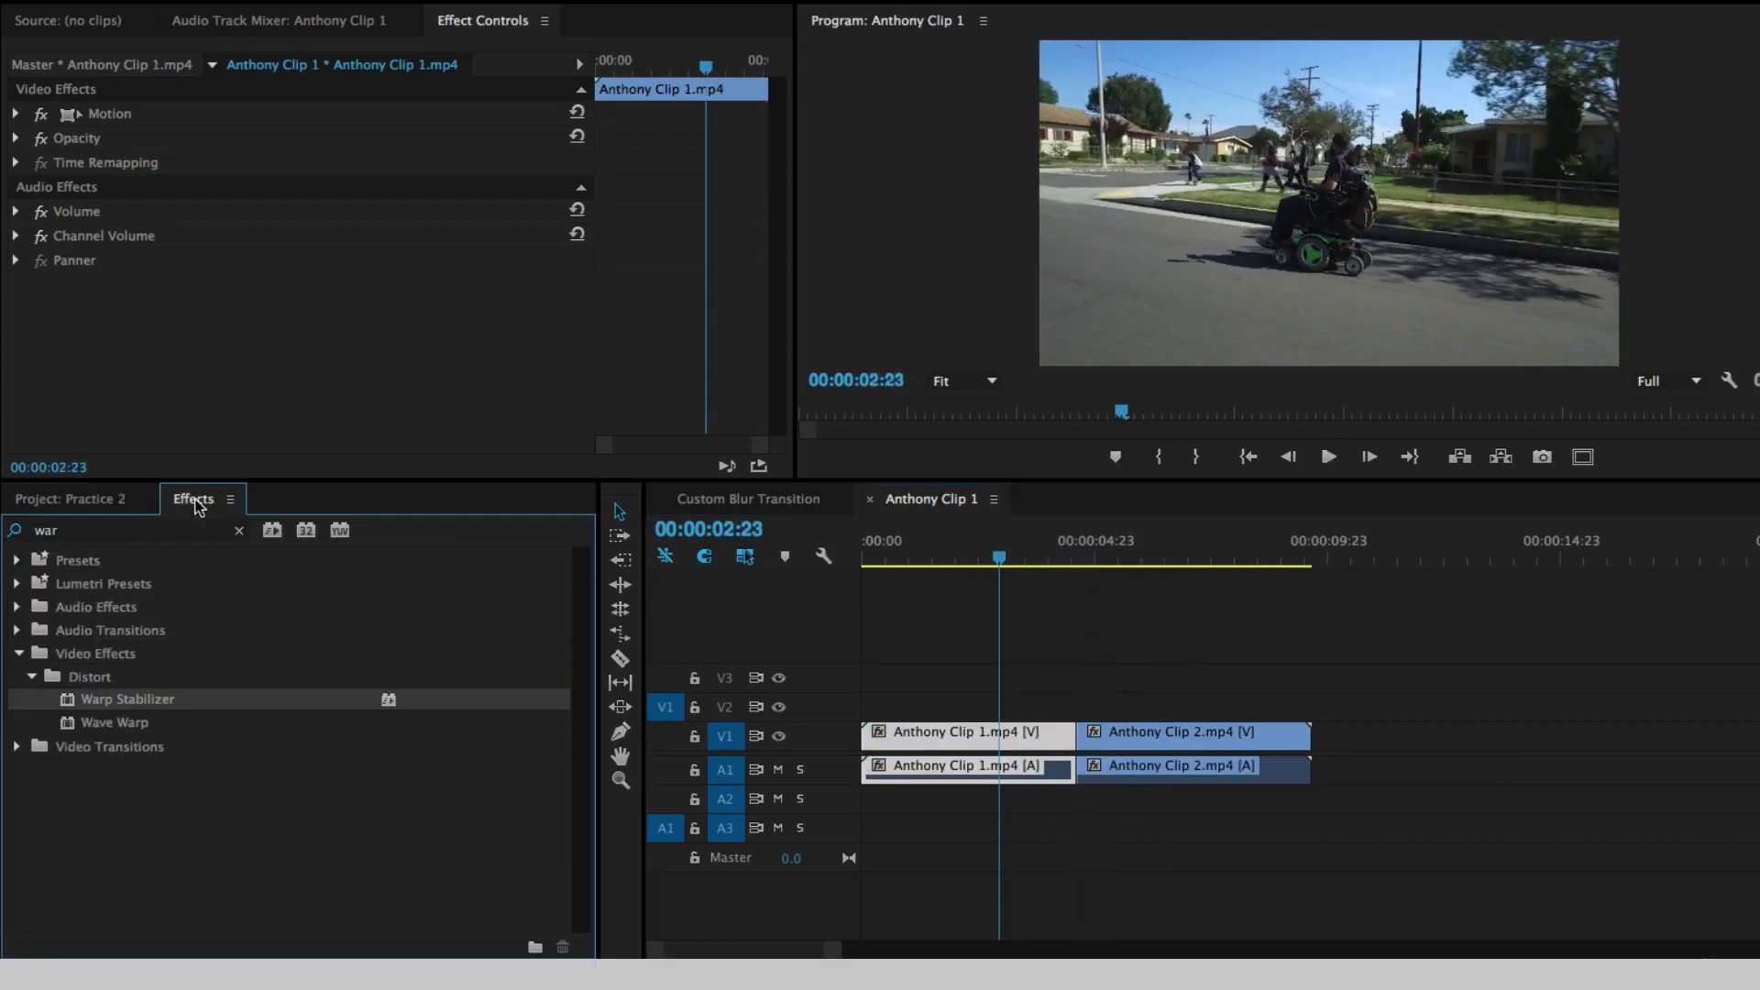
click(240, 531)
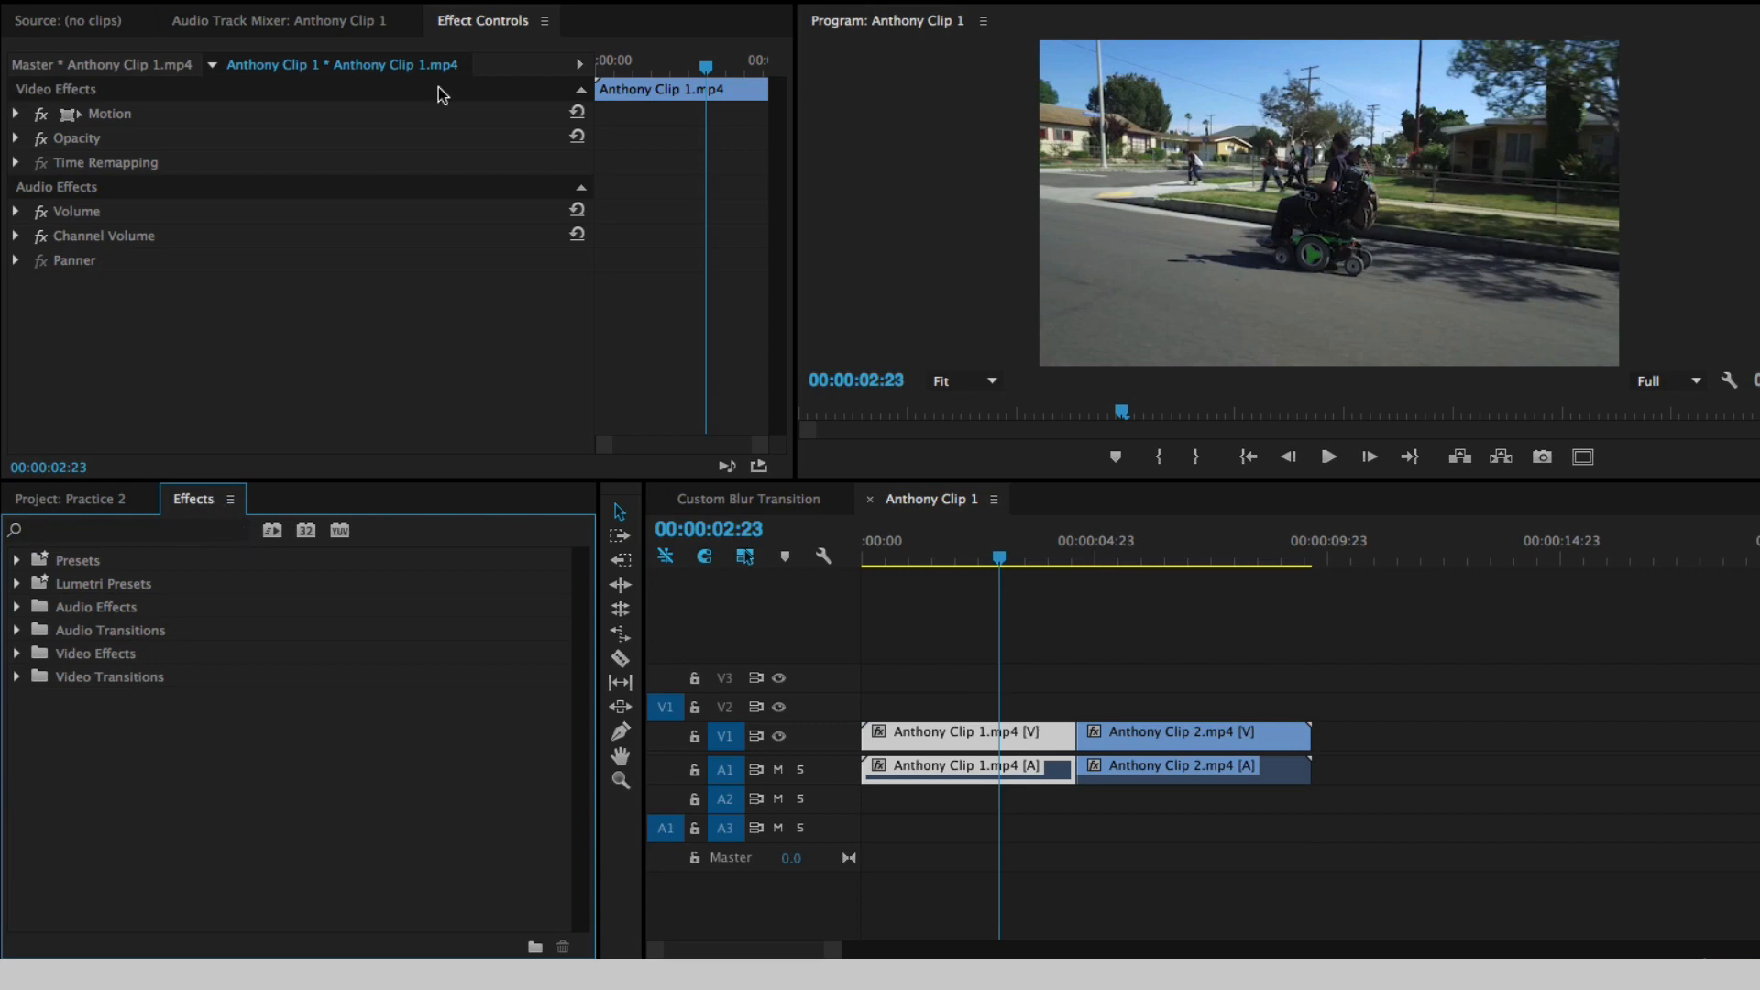
click(621, 1)
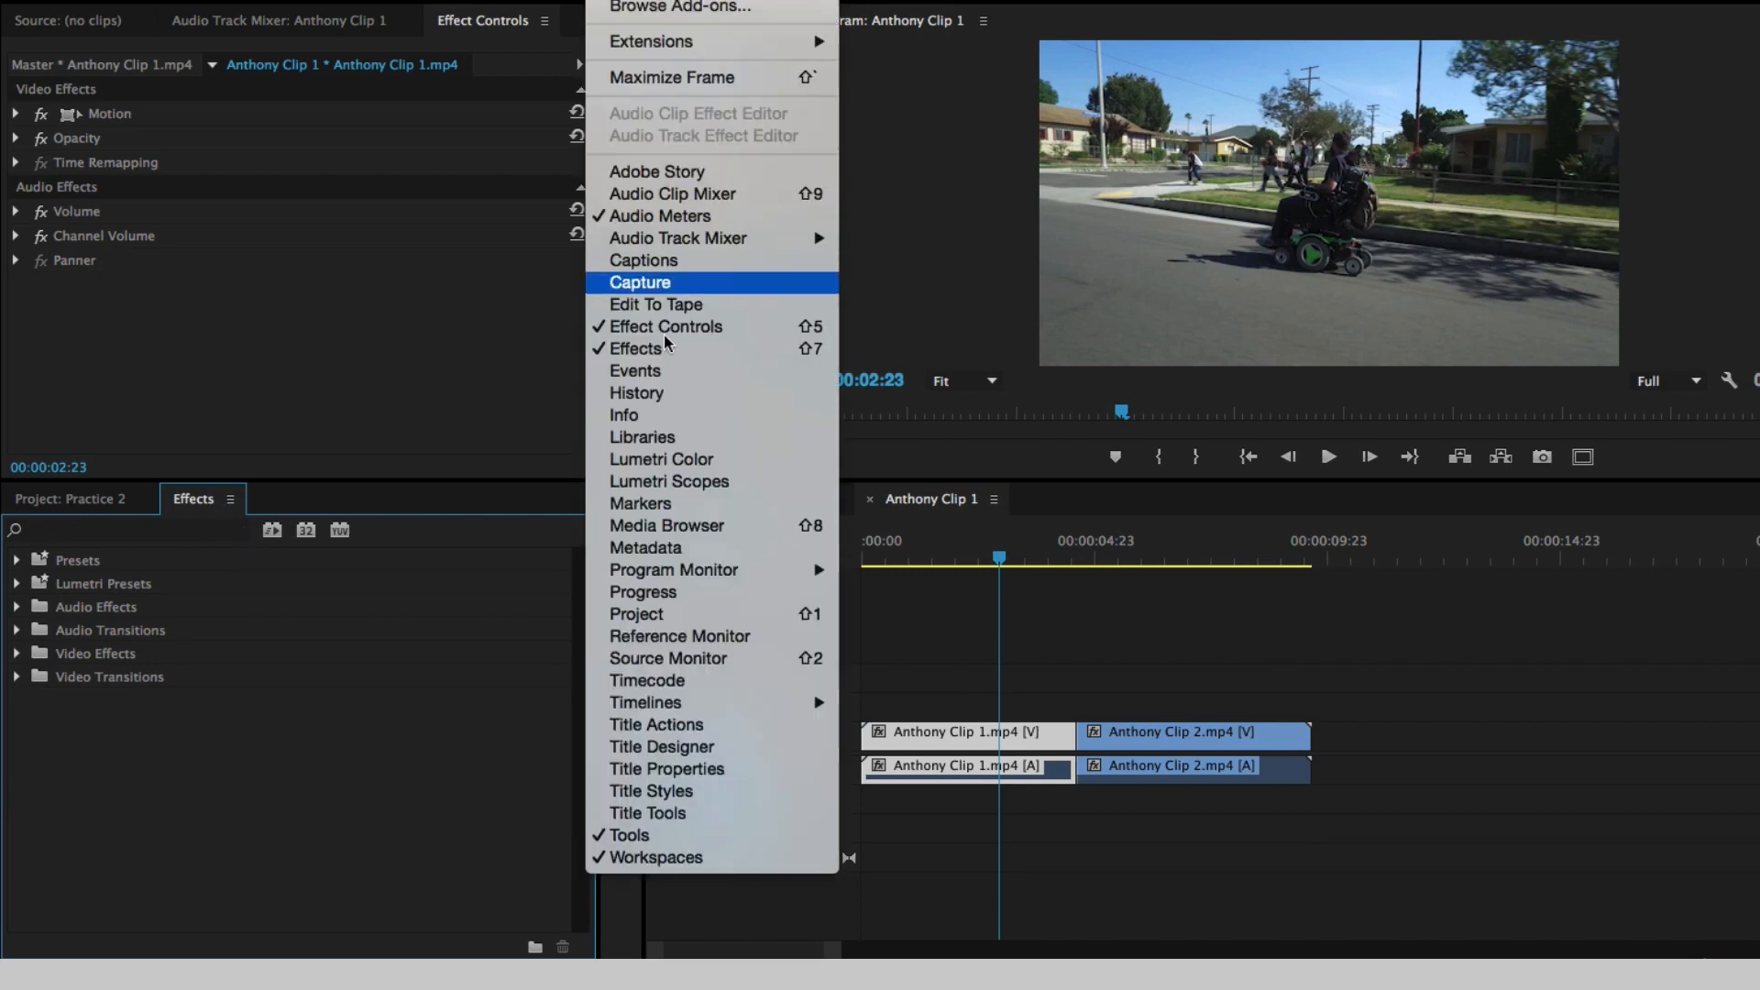
click(106, 544)
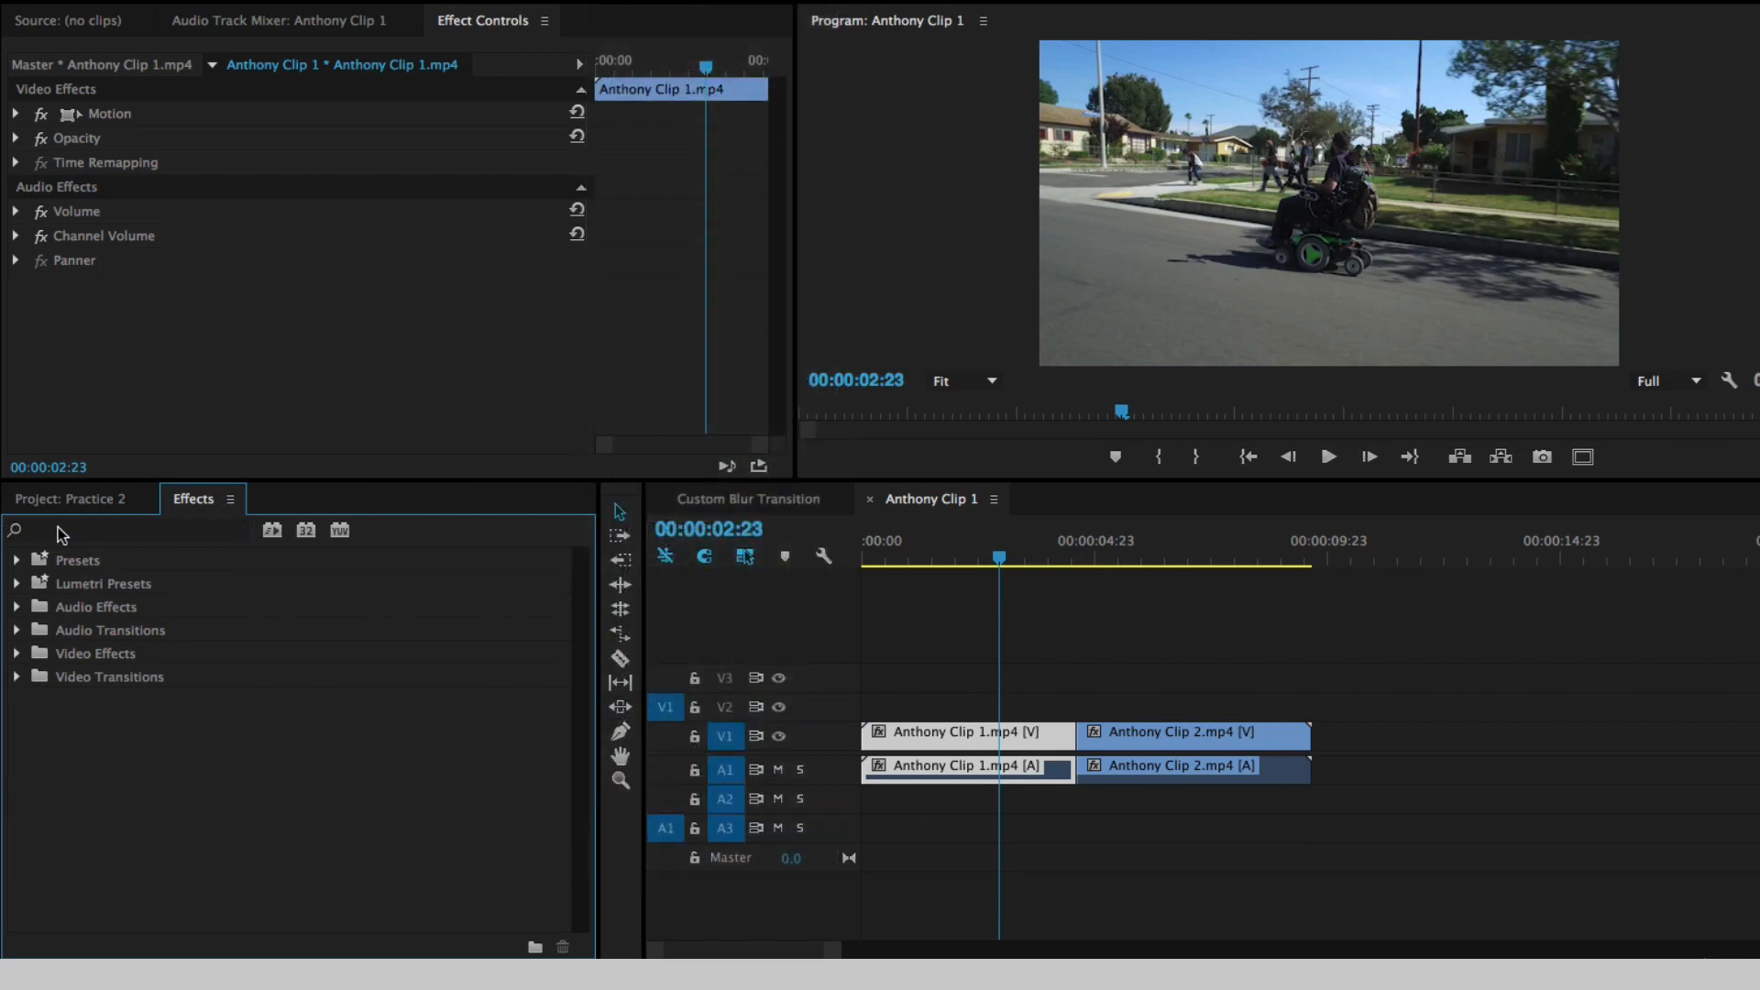
click(61, 536)
text(fast b)
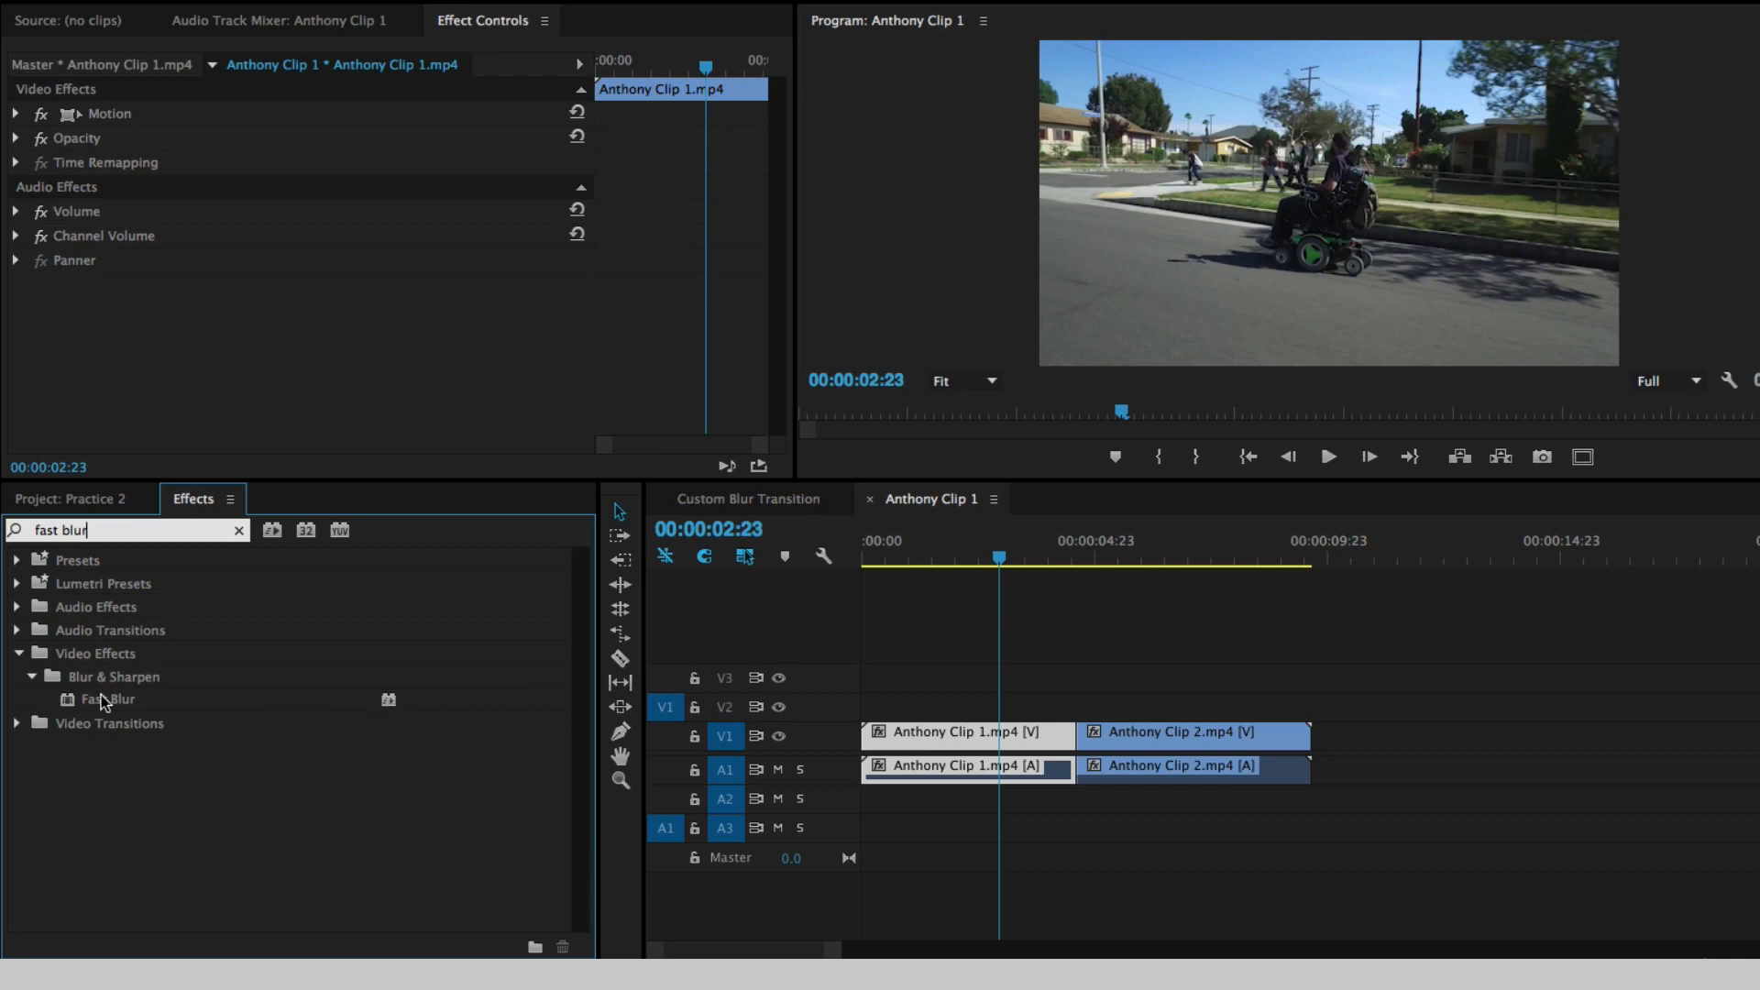
text(lur)
drag(103, 702, 1038, 736)
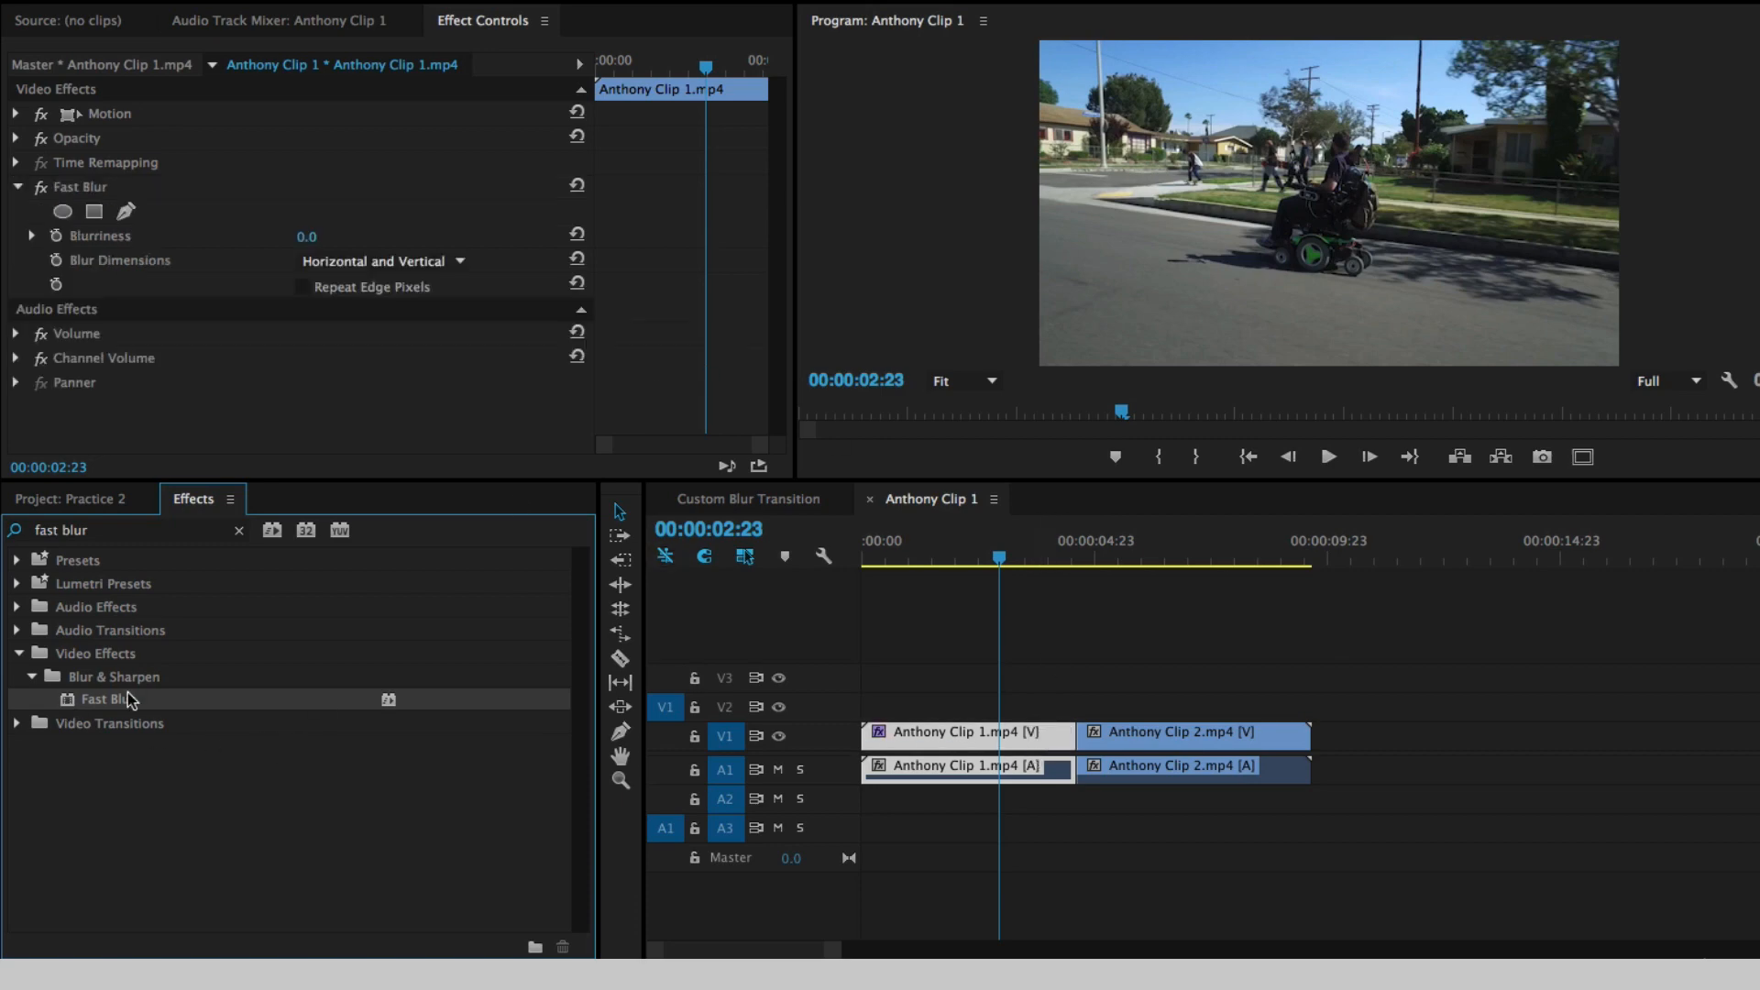
drag(129, 701, 1210, 746)
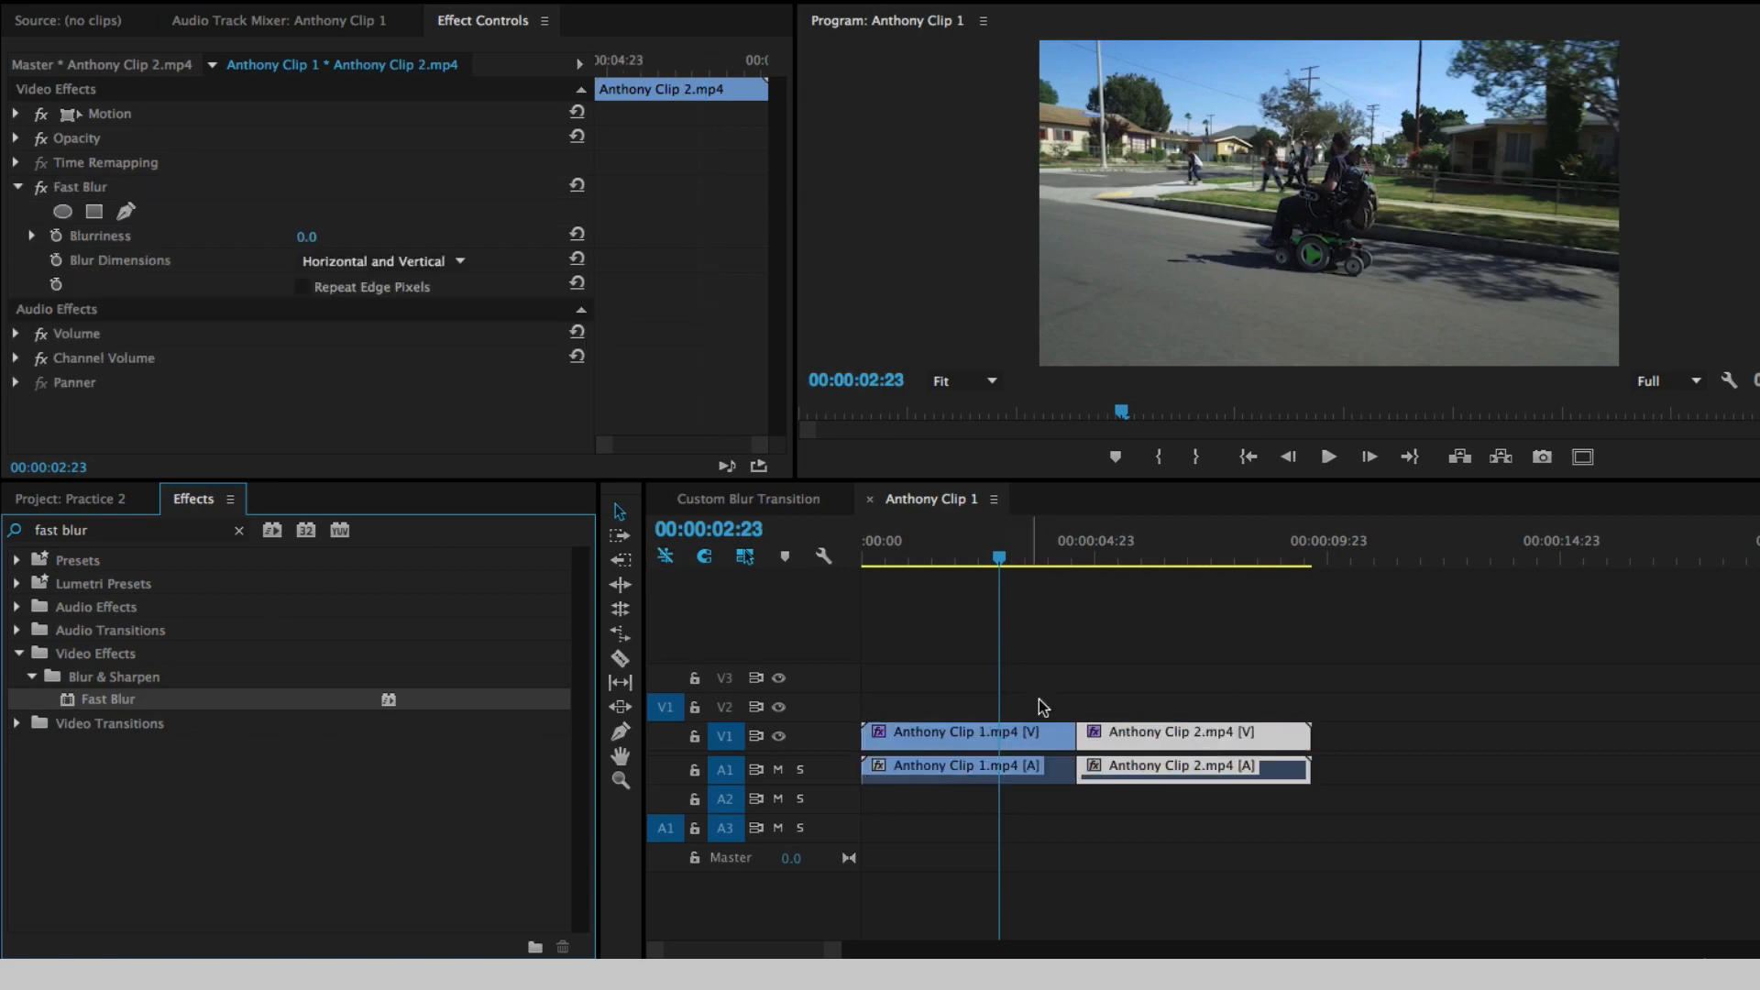
- Try a Fast Blur Blurriness of 157 on Anthony Clip 1.mp4 at 00:00:02:17, and set it back to 0
mouse_move(1010, 555)
mouse_down()
mouse_move(945, 555)
mouse_move(1008, 551)
mouse_move(987, 555)
mouse_up()
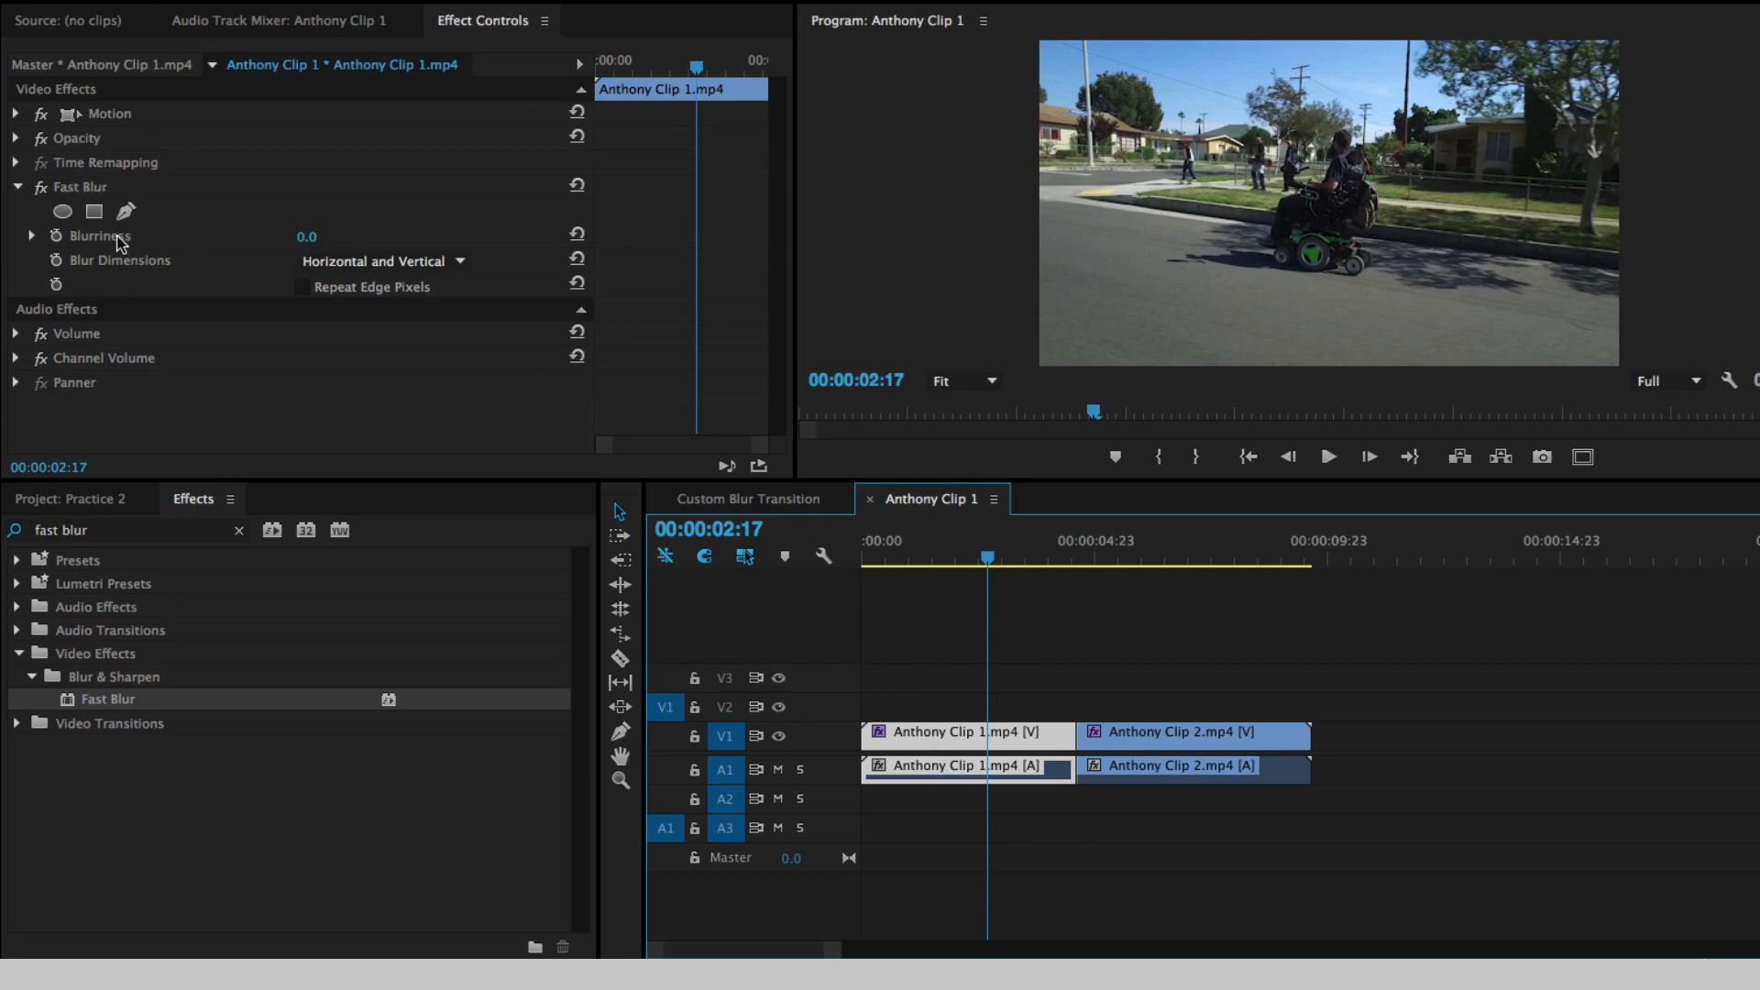
drag(311, 238, 455, 238)
click(314, 237)
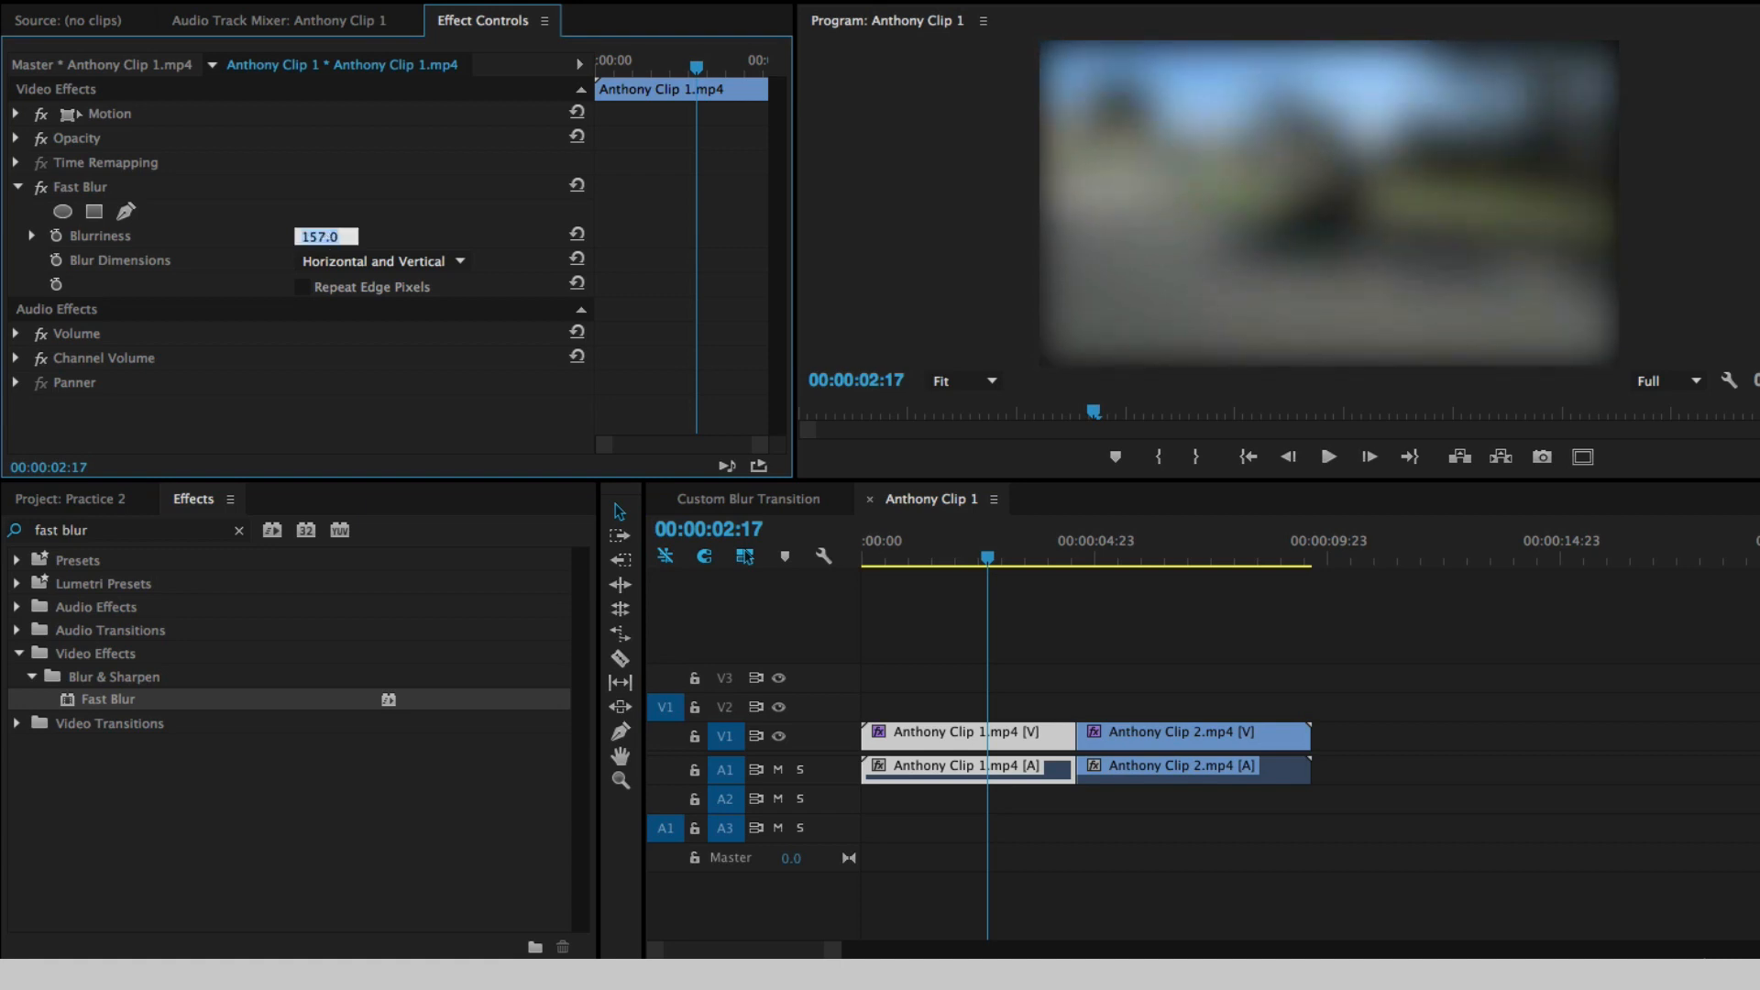
text(0)
key(Return)
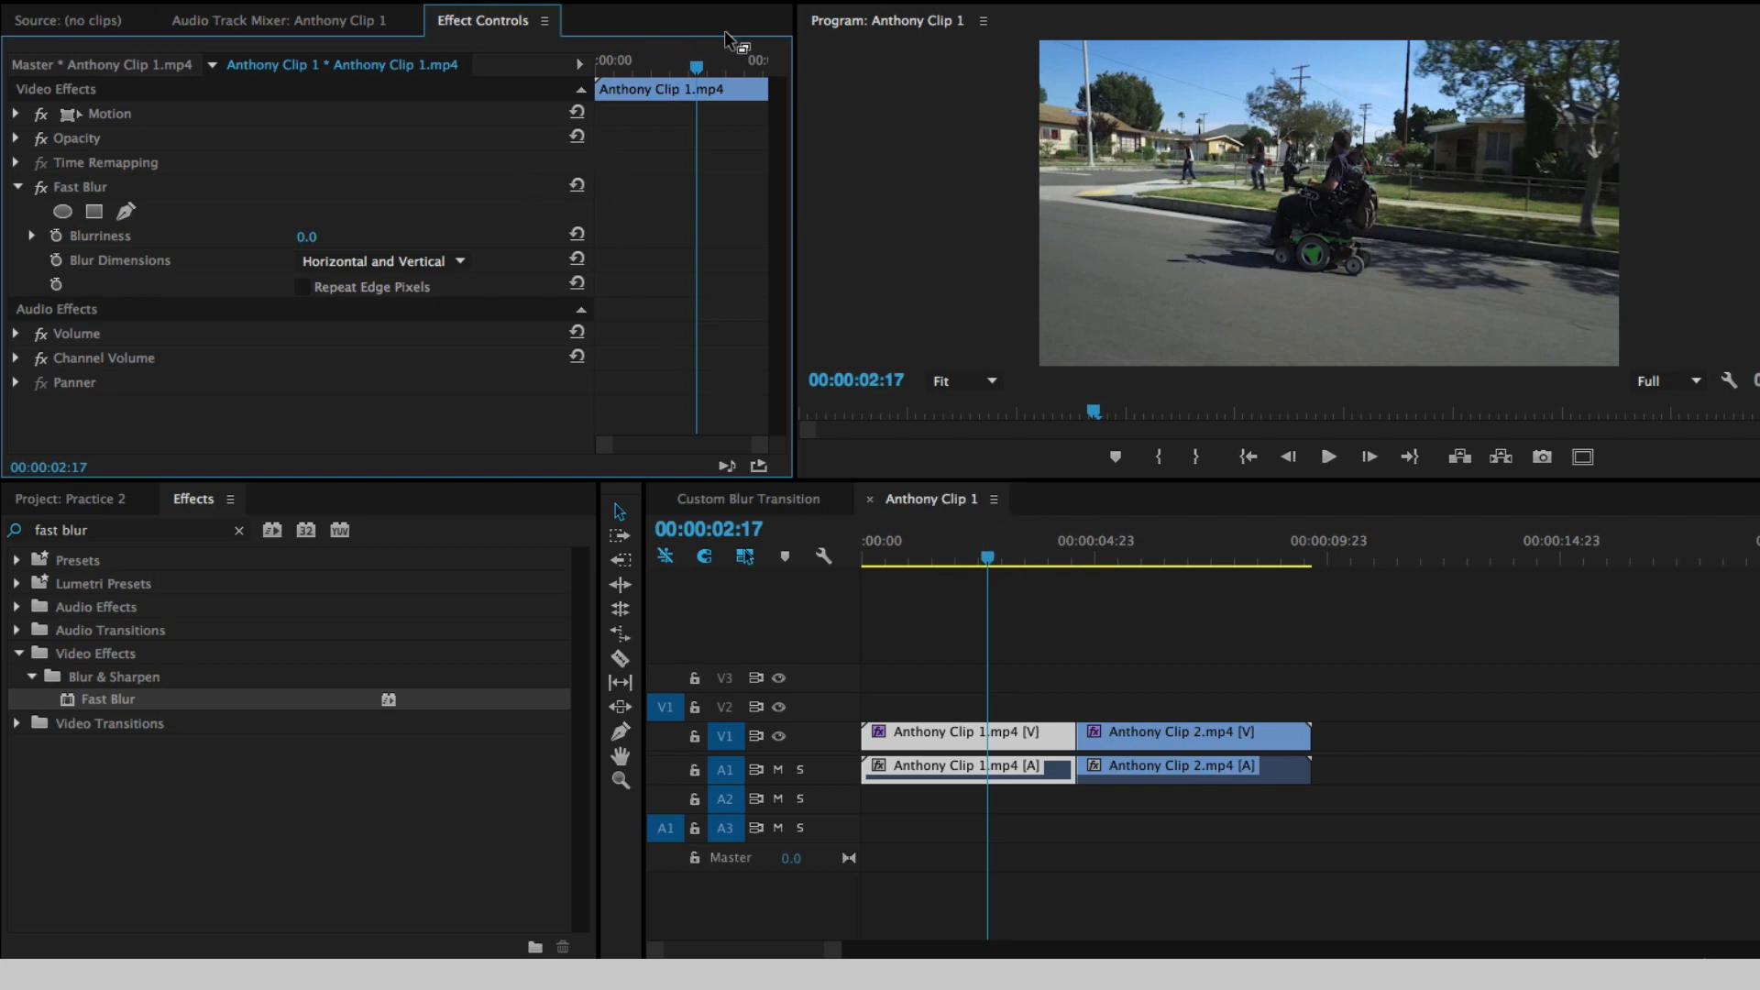
- Turn on Blurriness animation for Anthony Clip 1.mp4 at 00:00:02:11 to set a first keyframe of 0
mouse_move(697, 67)
mouse_down()
mouse_move(662, 69)
mouse_move(712, 67)
mouse_move(687, 67)
mouse_up()
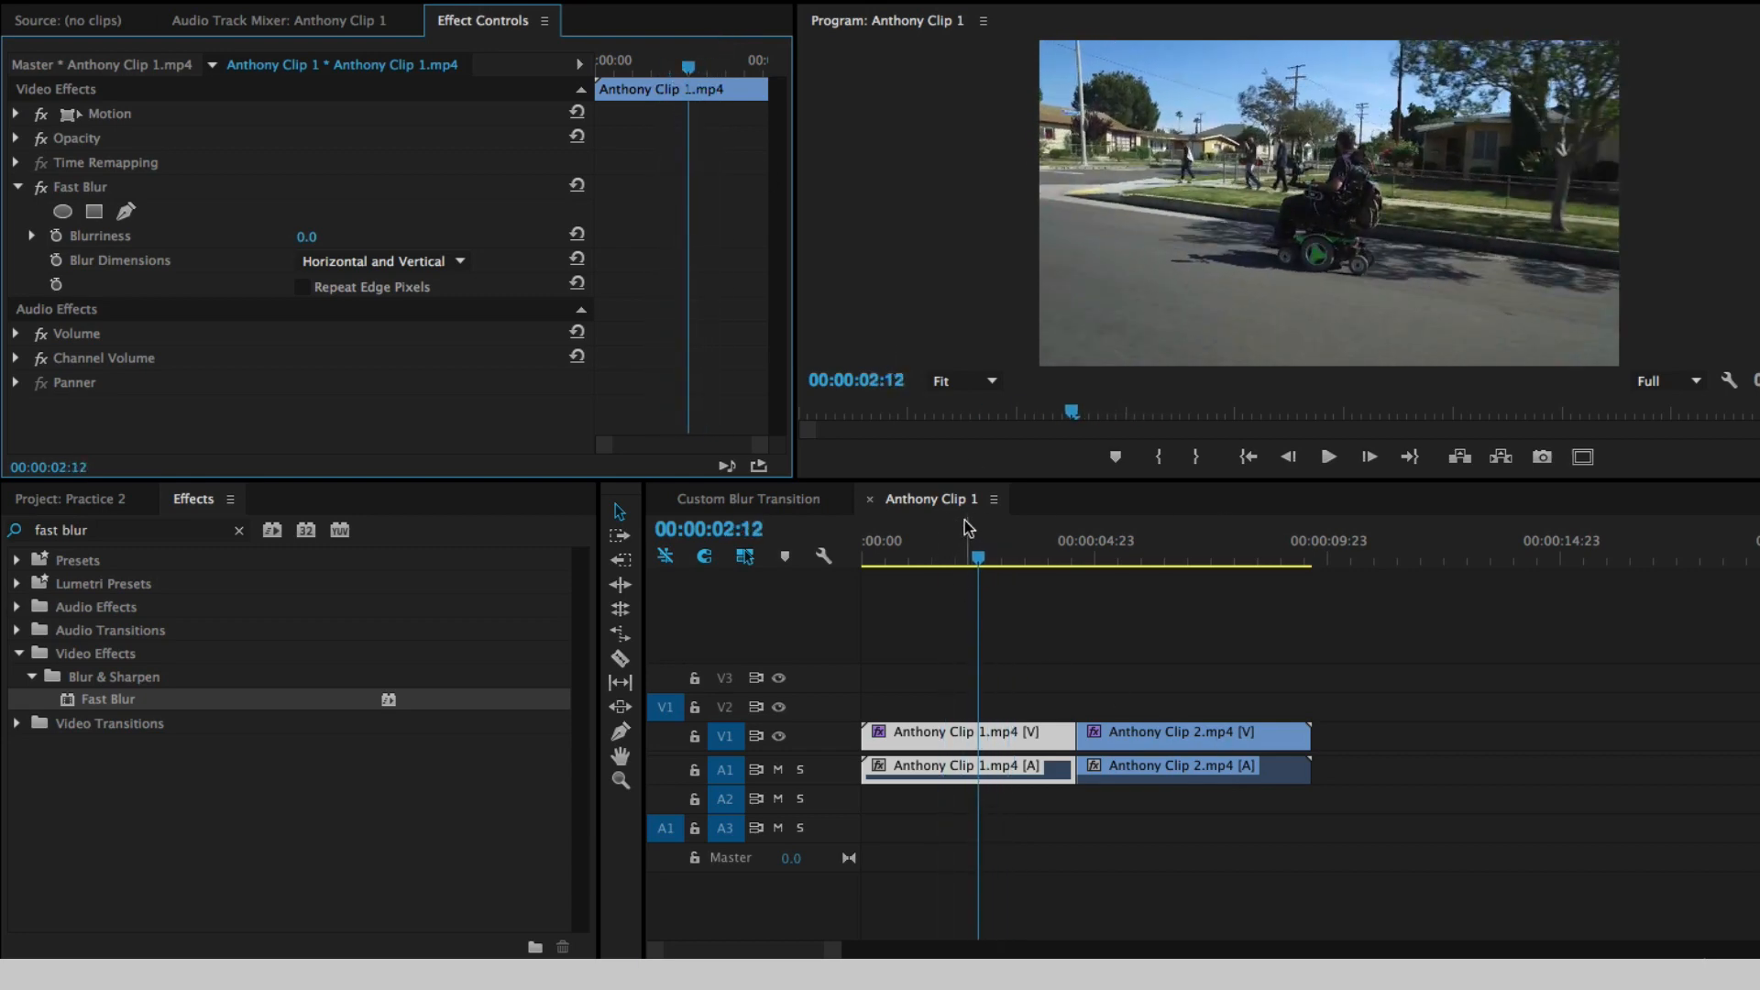
mouse_move(978, 552)
mouse_down()
mouse_move(1051, 550)
mouse_move(980, 558)
mouse_up()
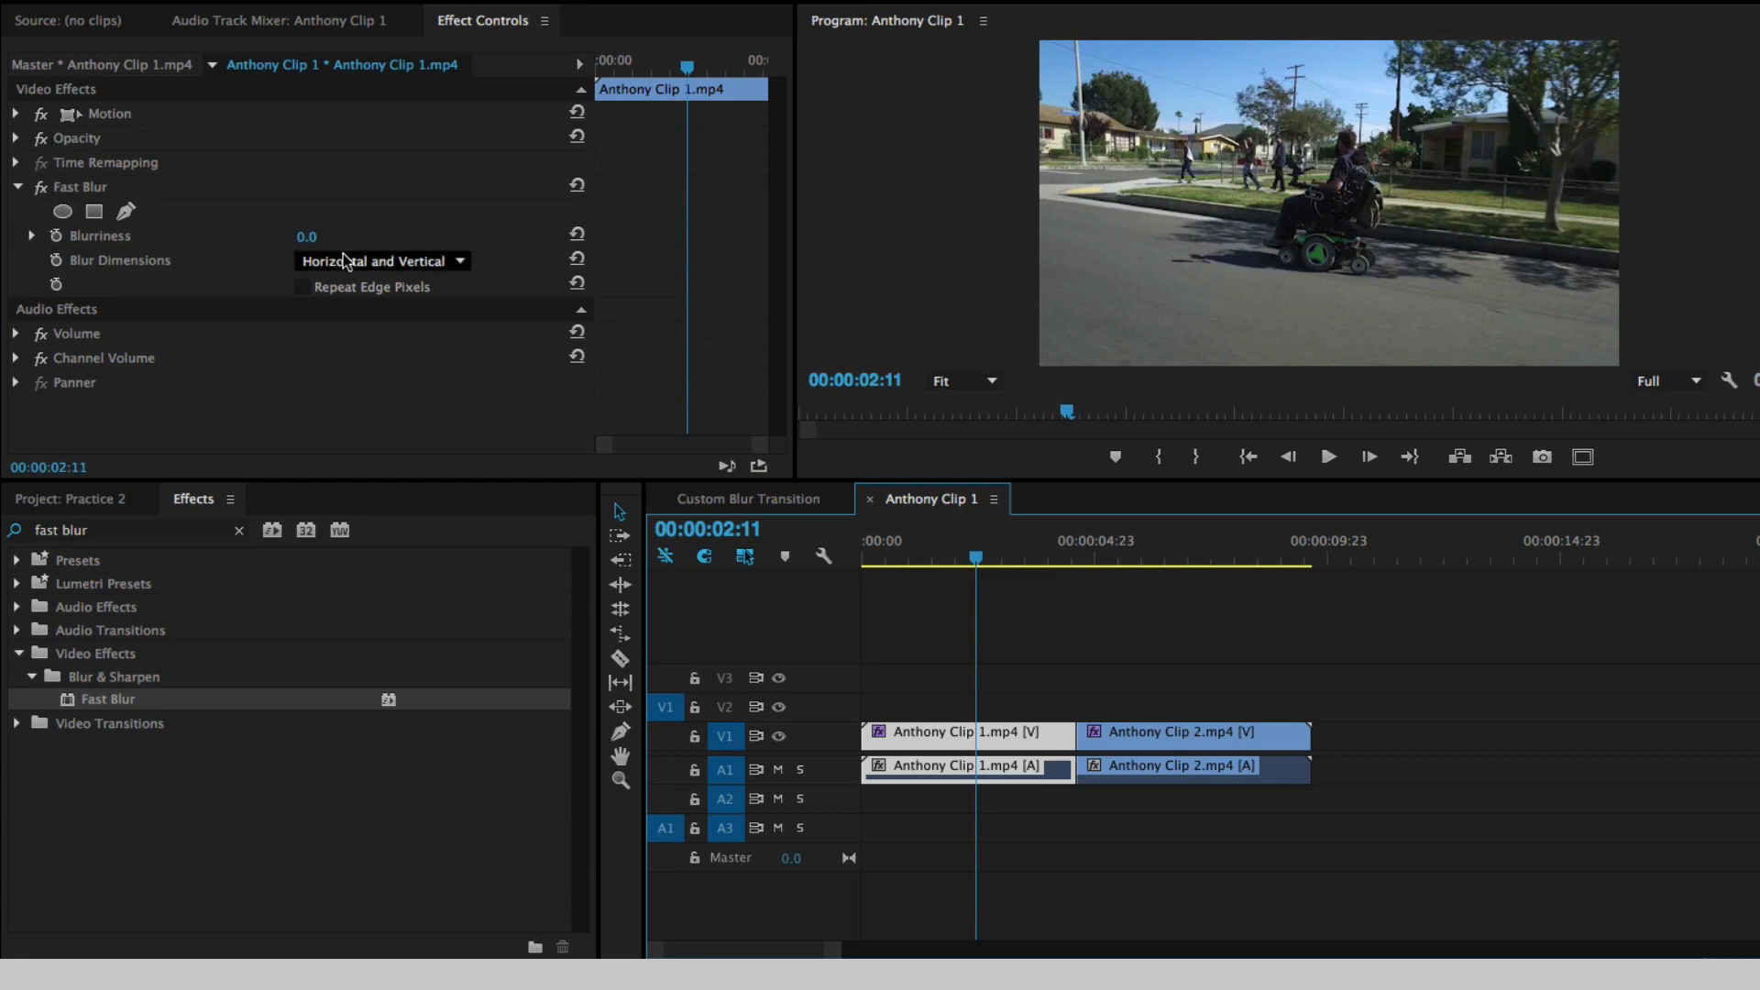
click(57, 237)
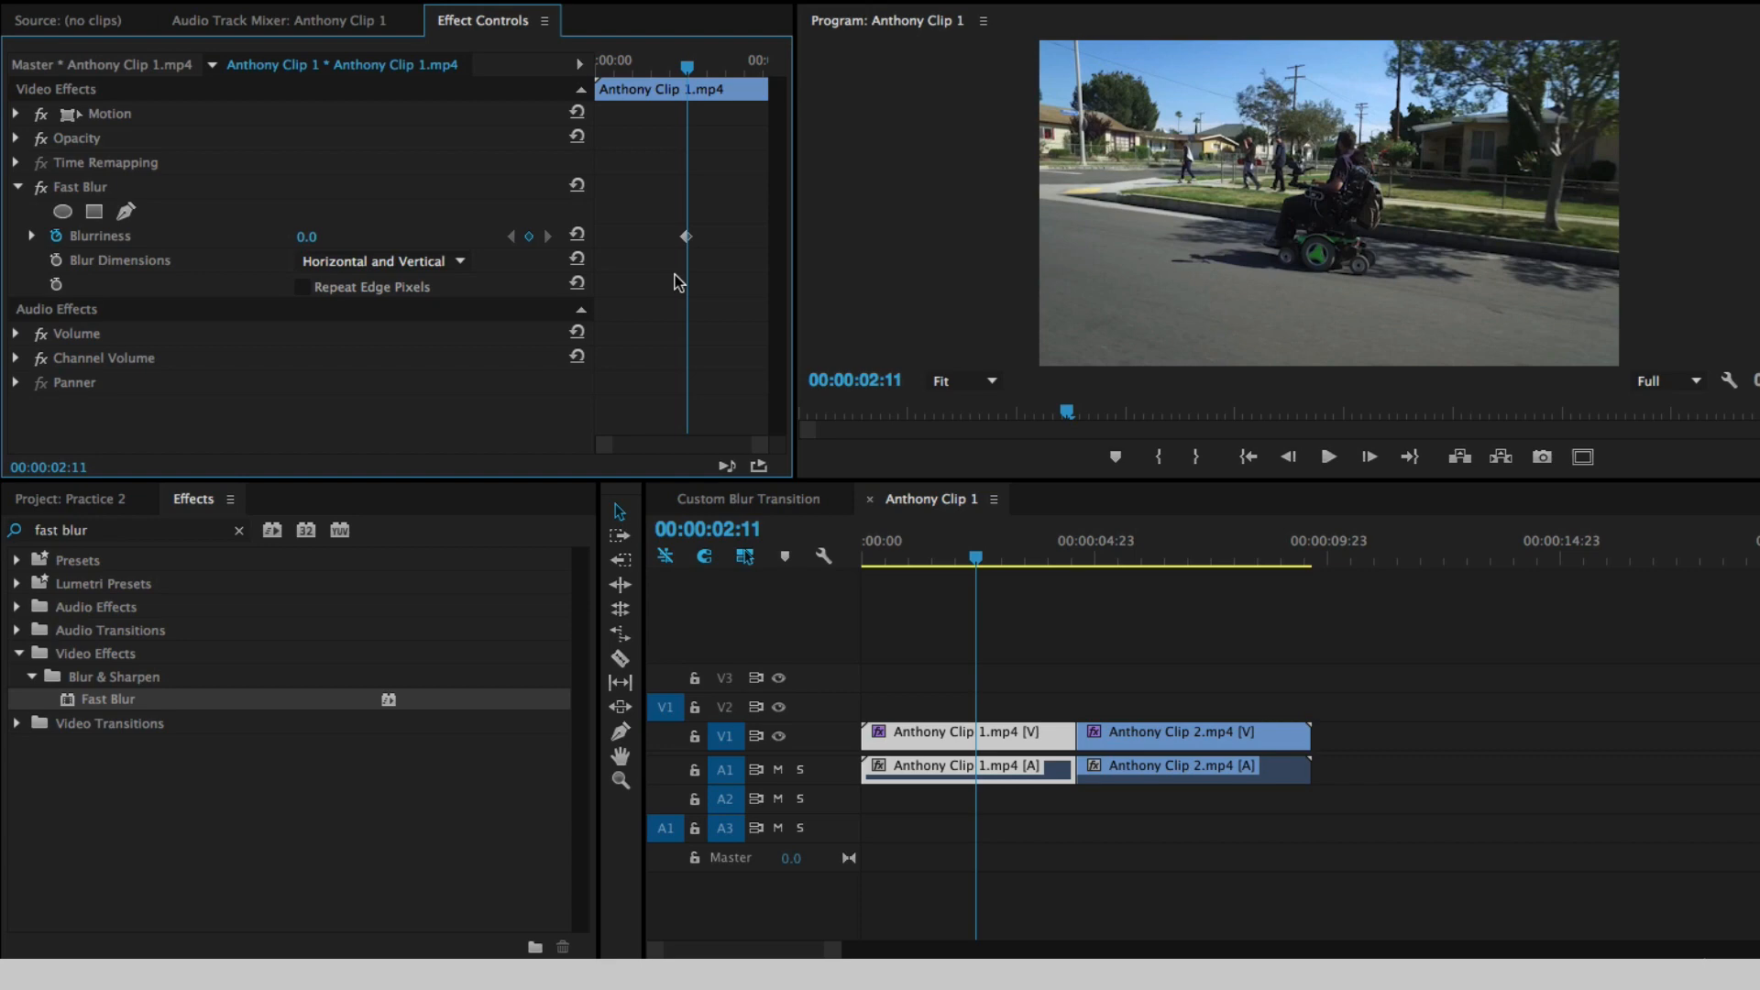
- Add a Blurriness keyframe of 50 at 00:00:03:02 on Anthony Clip 1.mp4 and turn on Repeat Edge Pixels
key(shift+Right)
key(shift+Right)
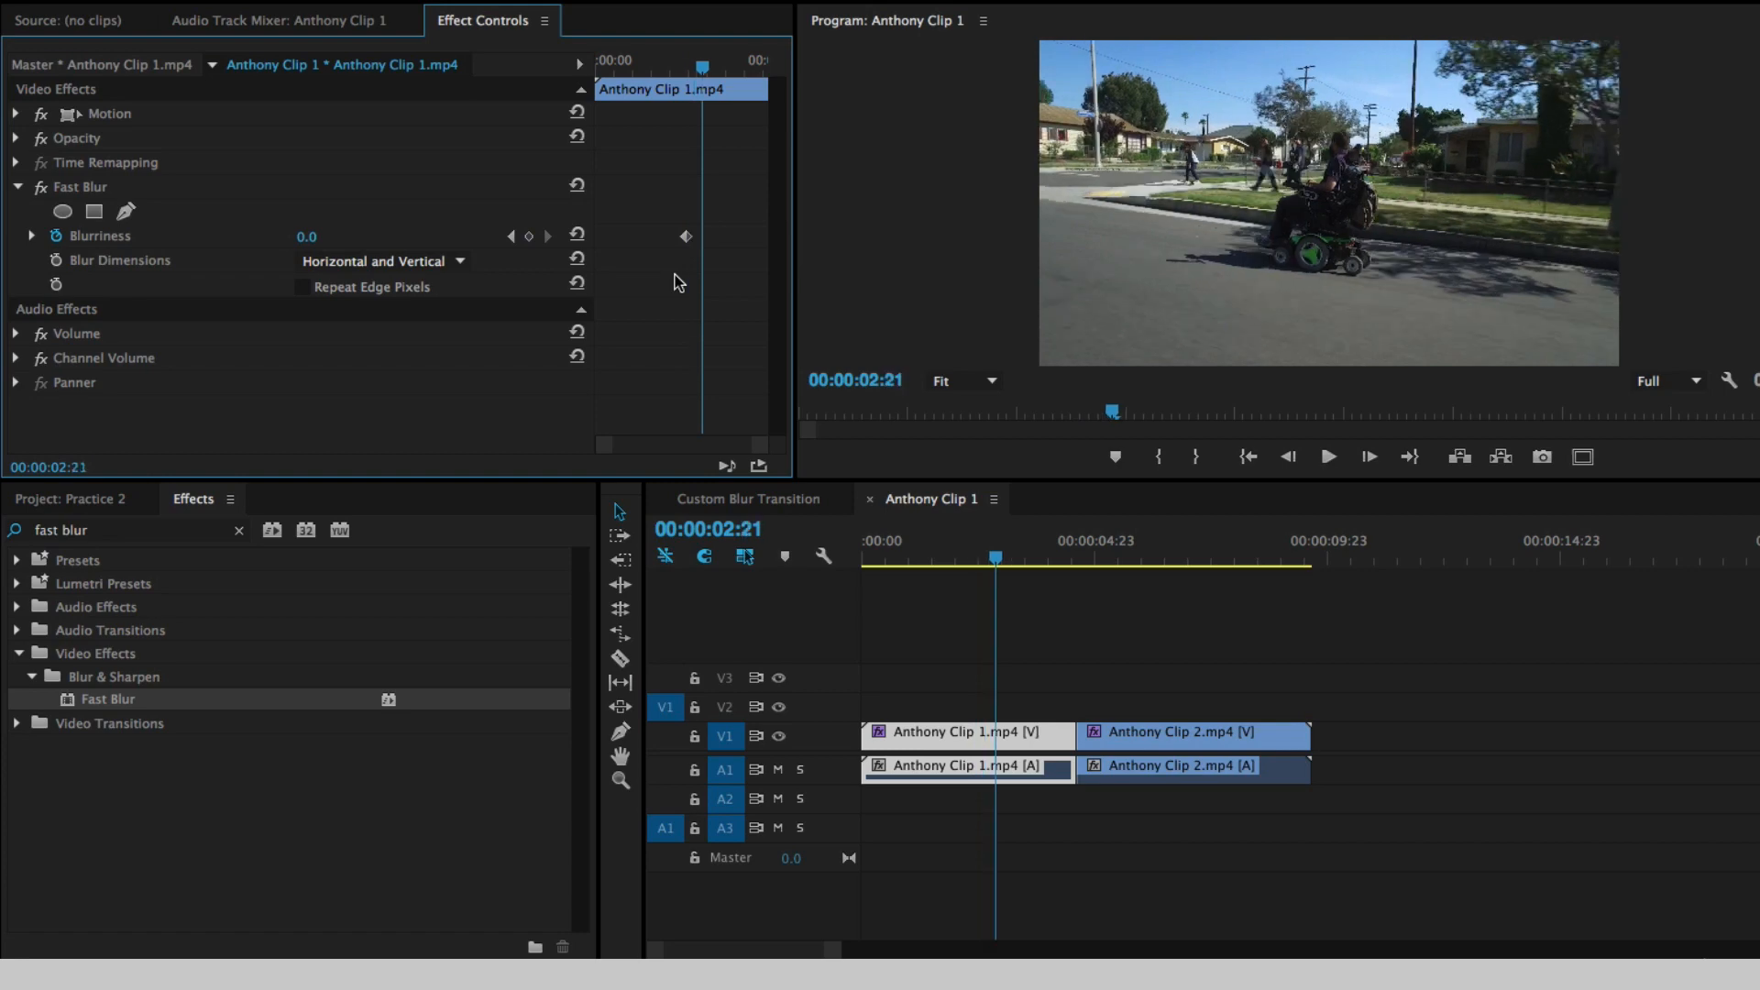
key(shift+Right)
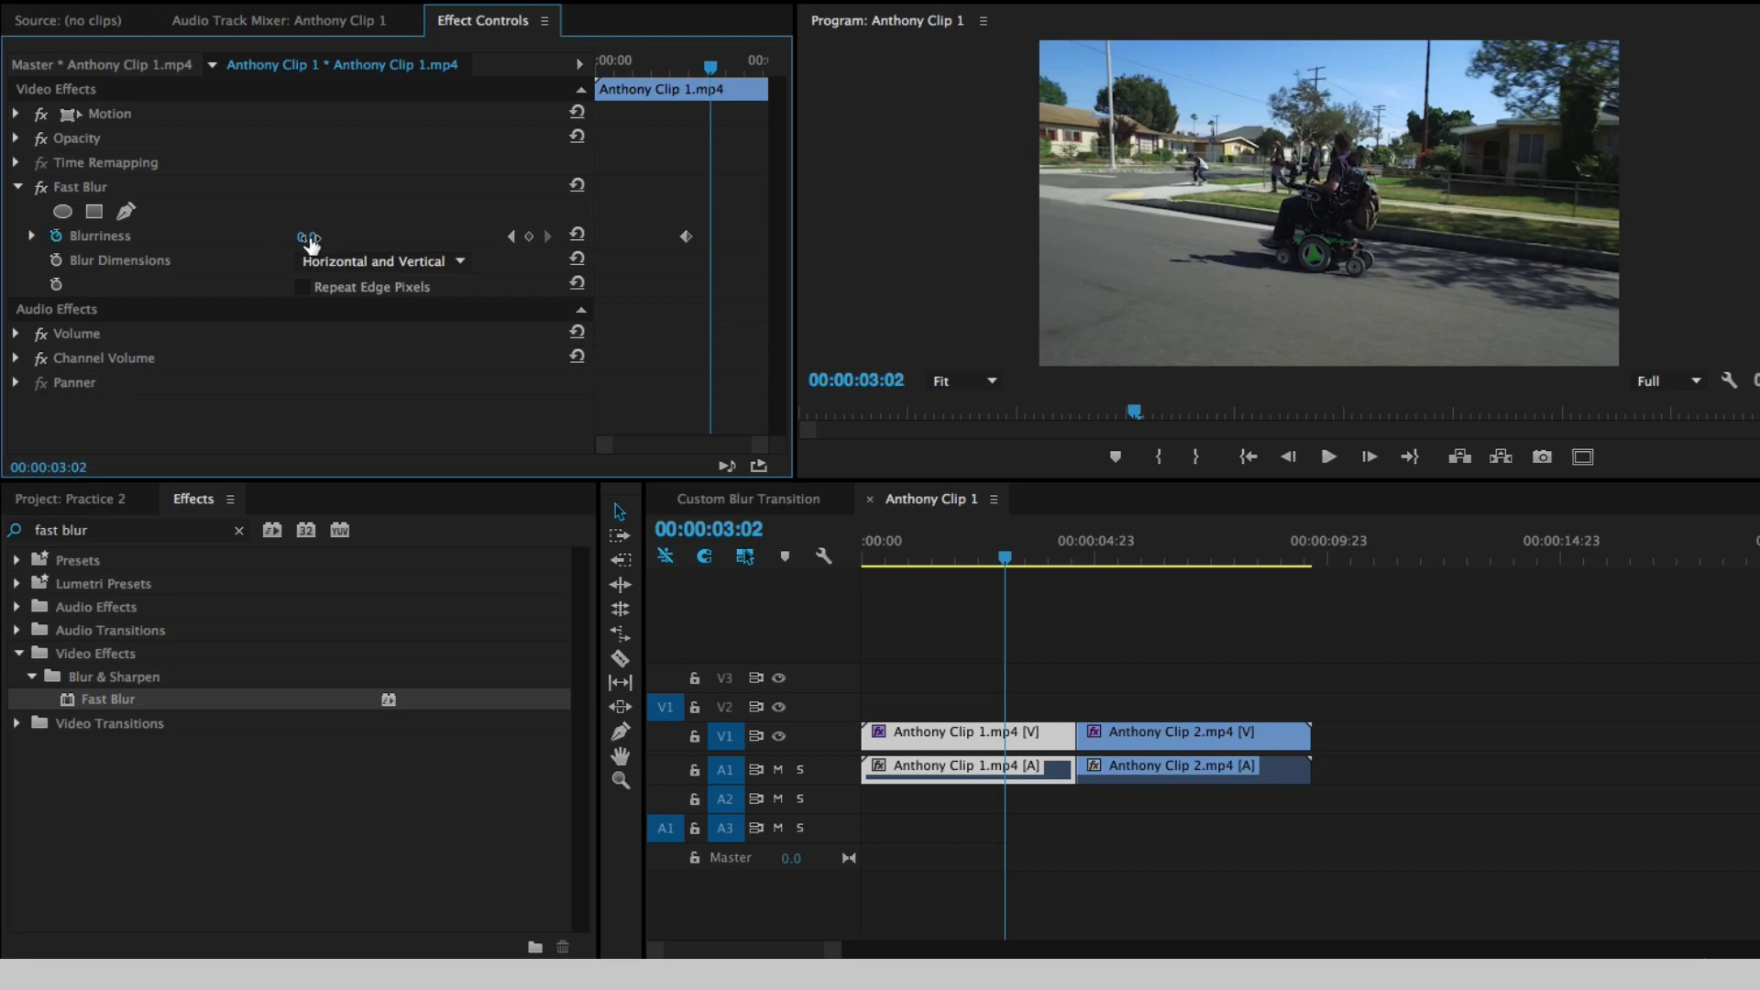
click(311, 238)
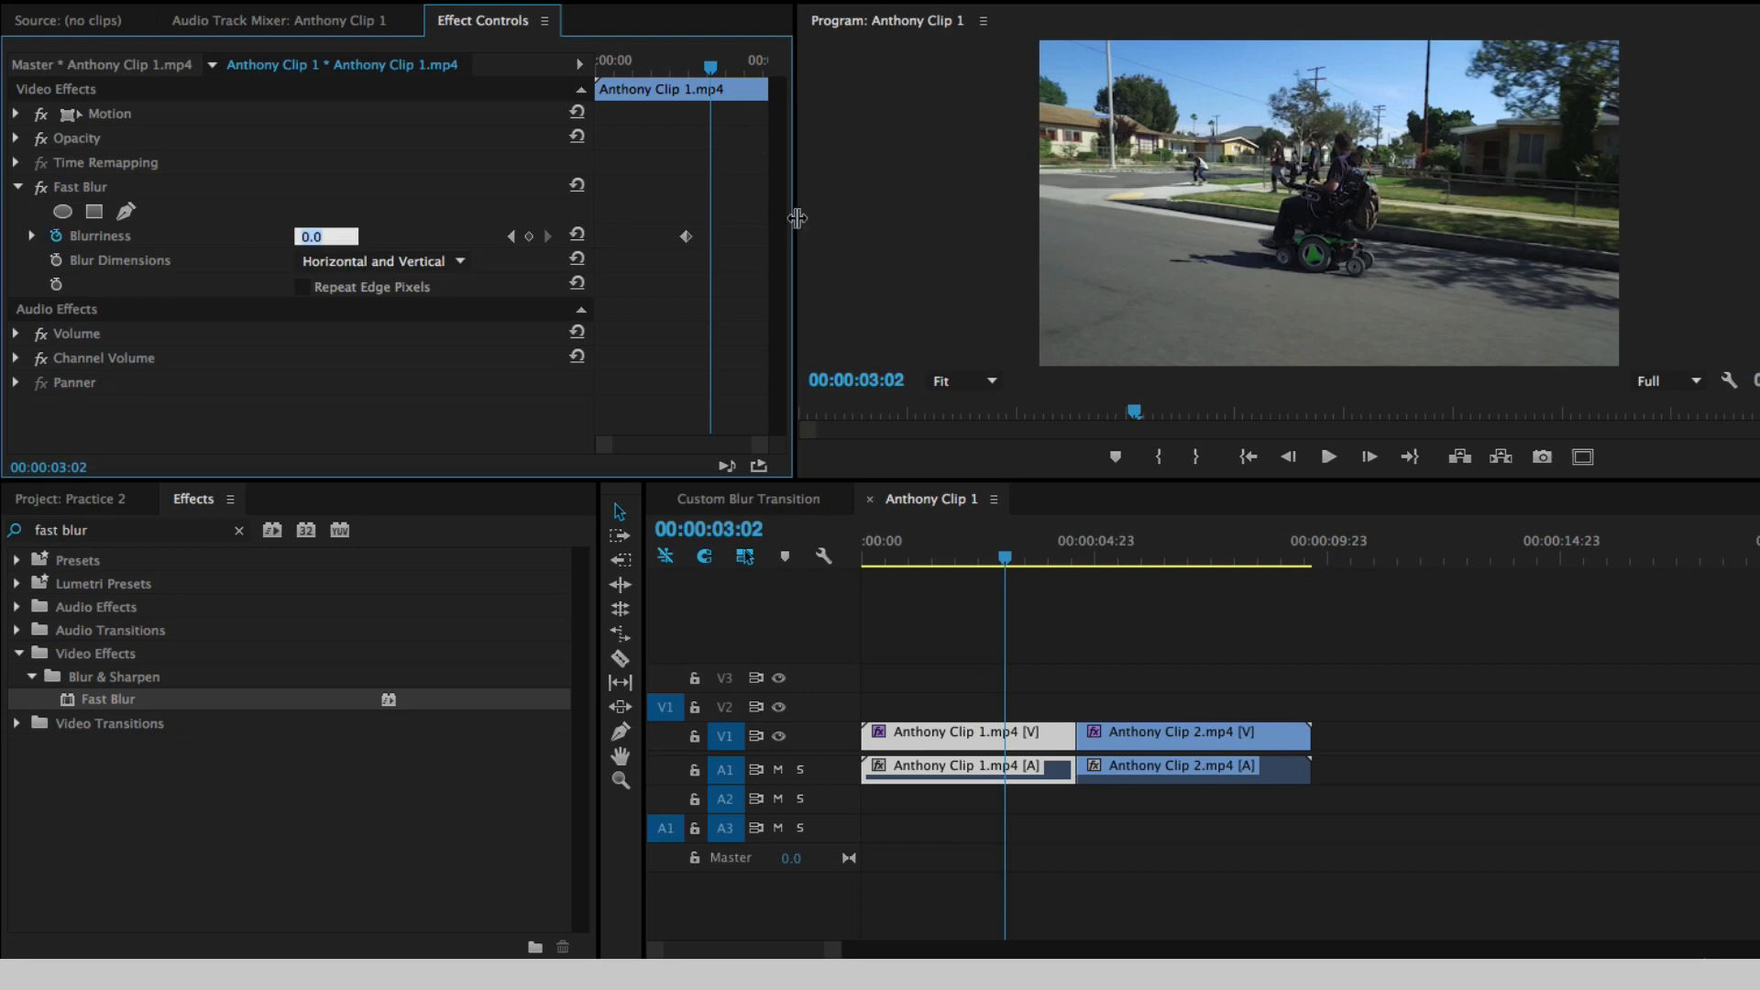
text(50)
key(Return)
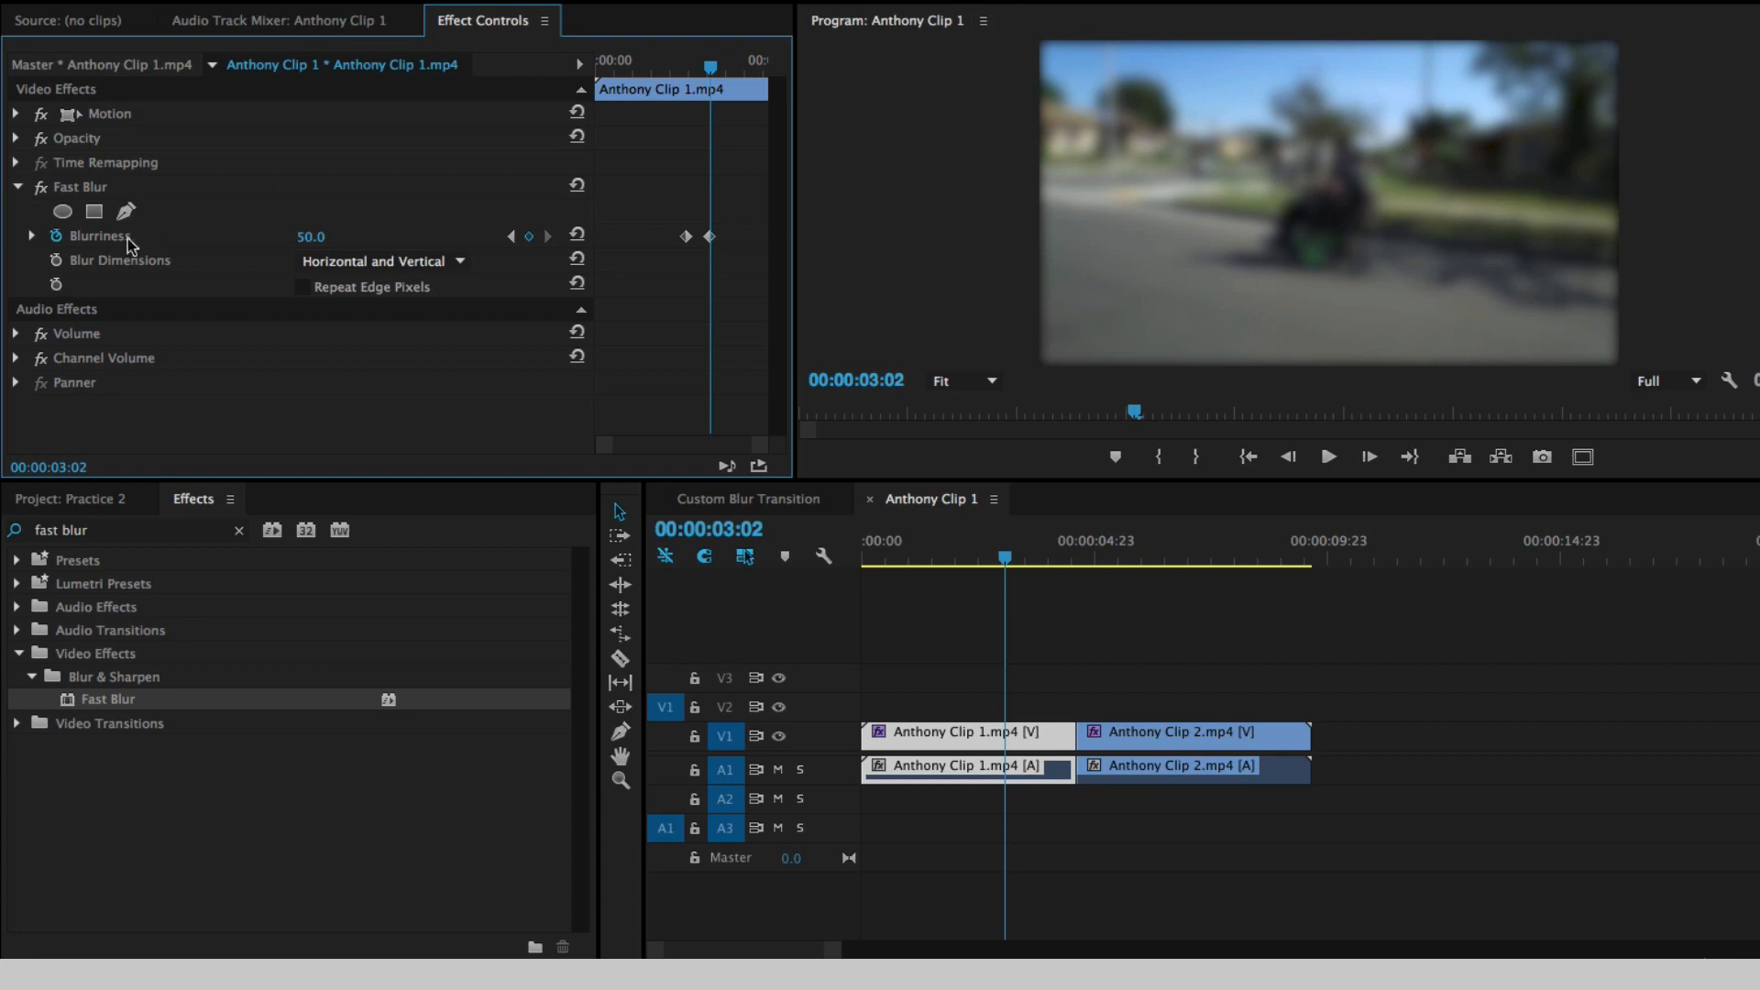
click(320, 287)
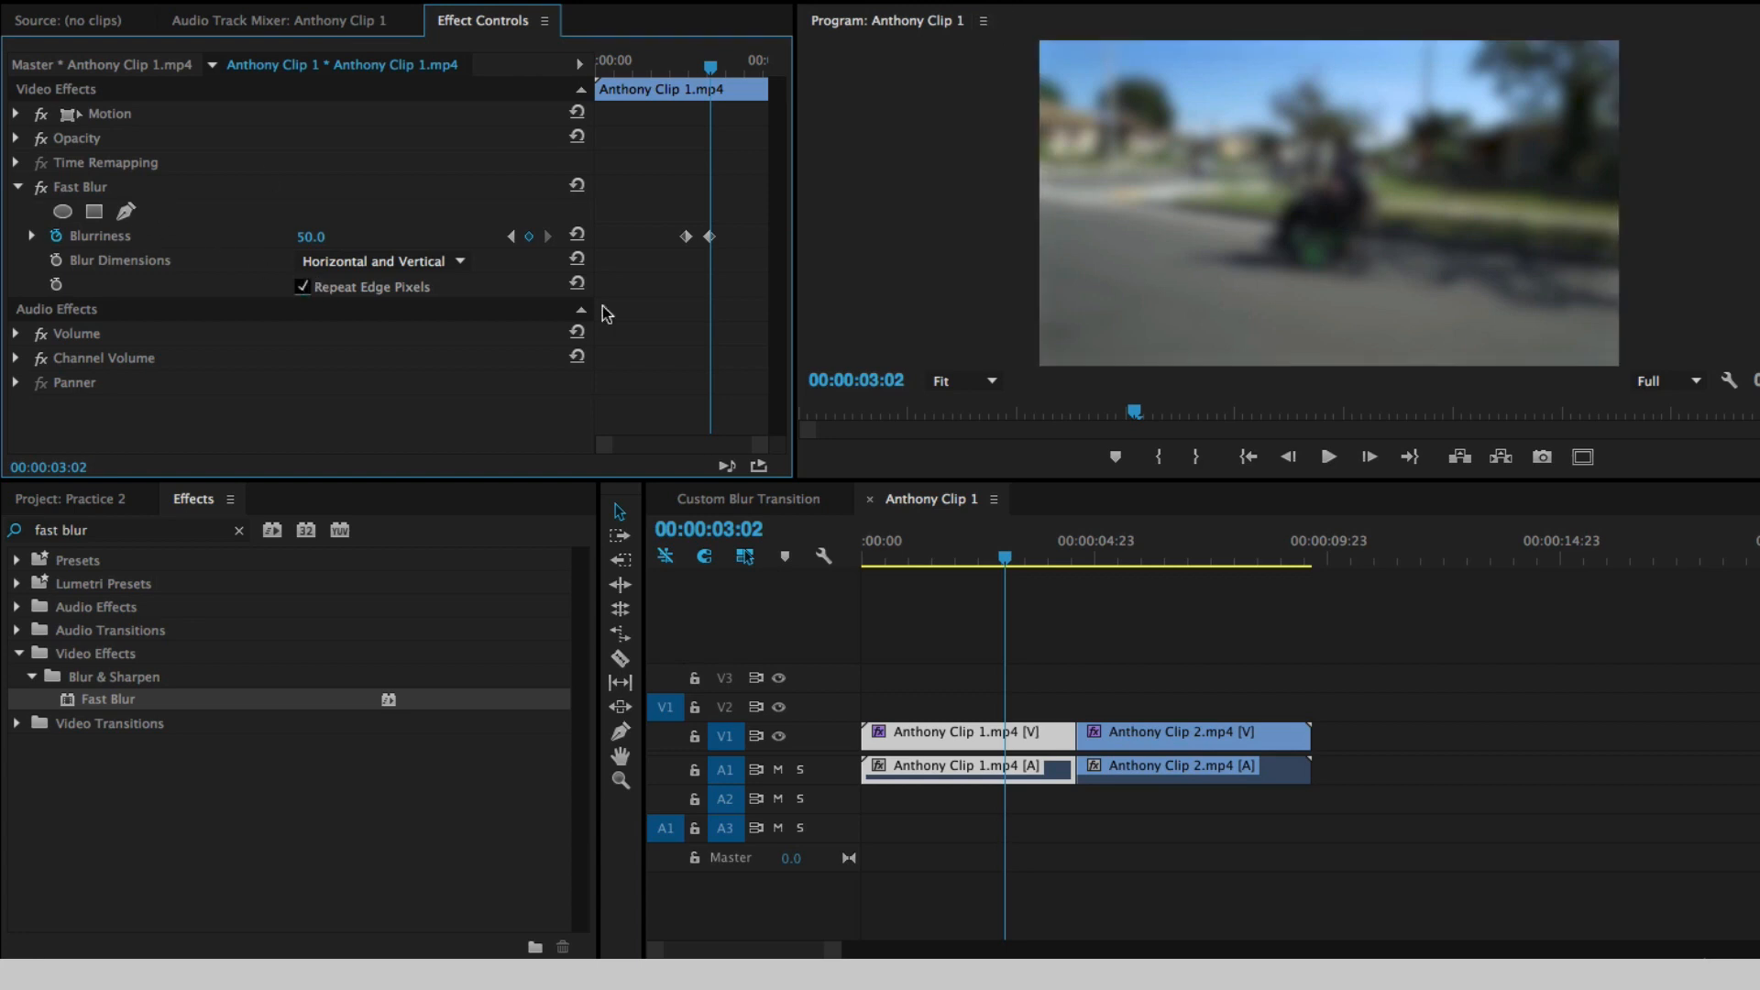
click(302, 288)
- Scrub and play back the blur ramp on Anthony Clip 1.mp4 to check the animation
drag(711, 72, 674, 69)
drag(966, 555, 960, 556)
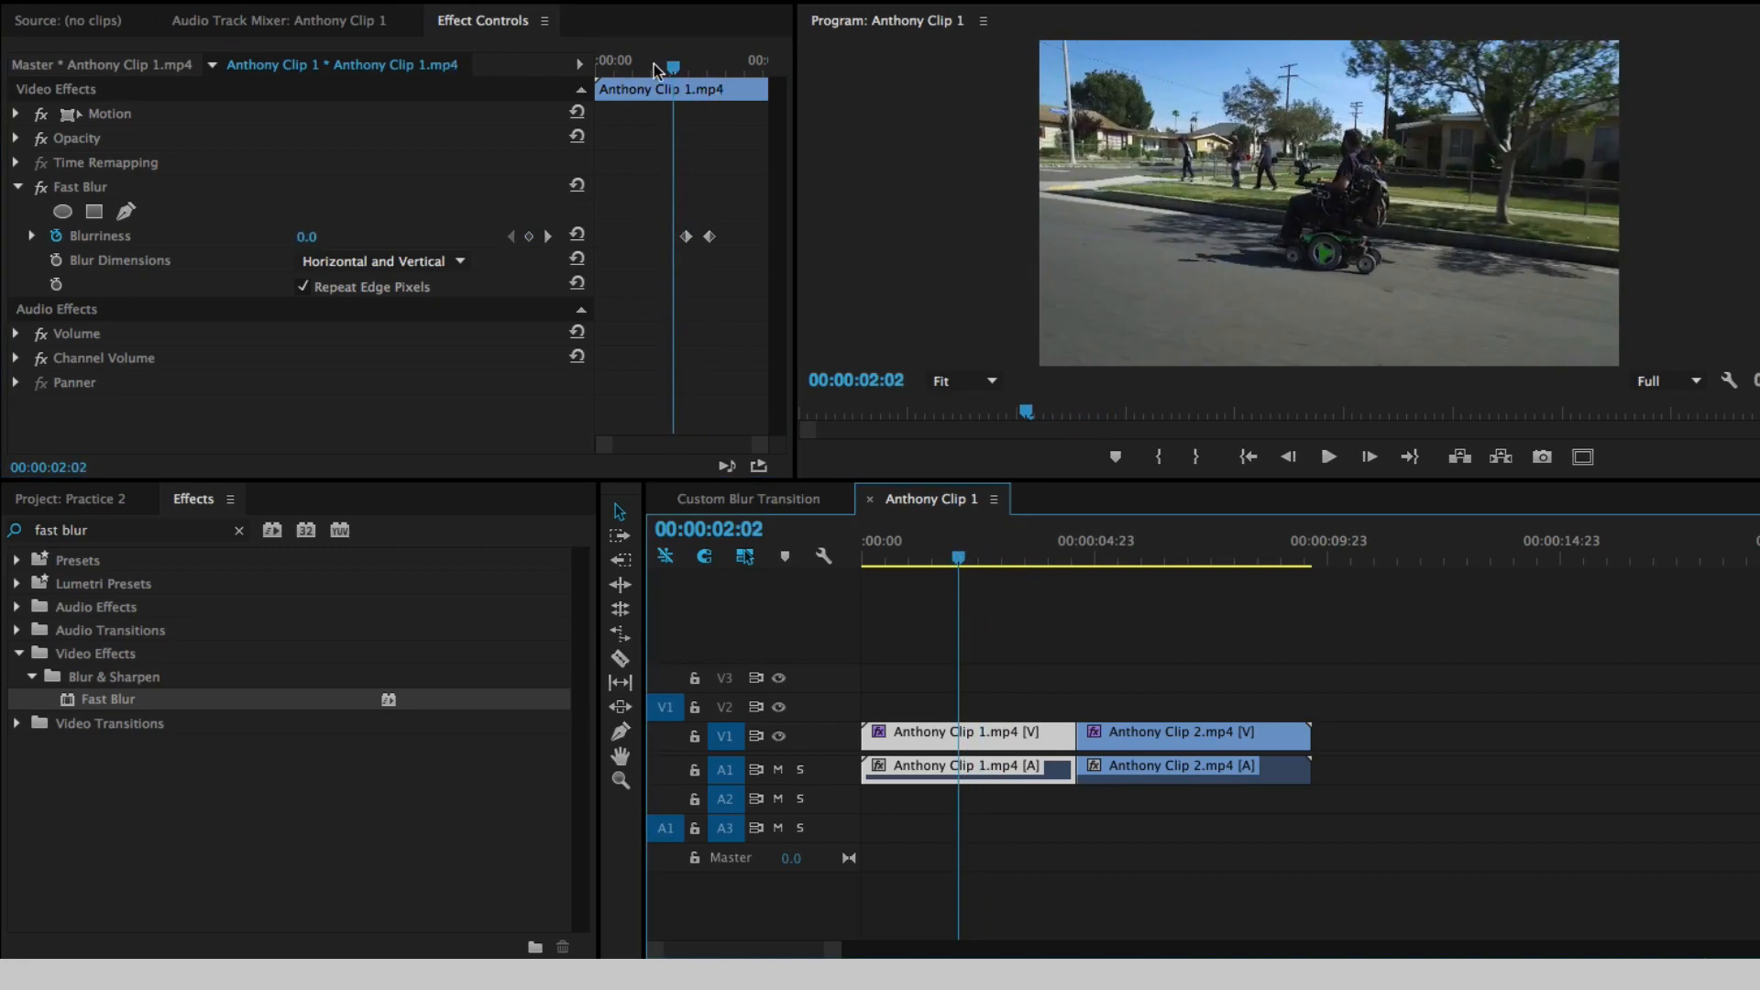
mouse_move(664, 66)
mouse_down()
mouse_move(719, 82)
mouse_move(668, 93)
mouse_move(725, 103)
mouse_move(685, 91)
mouse_up()
key(space)
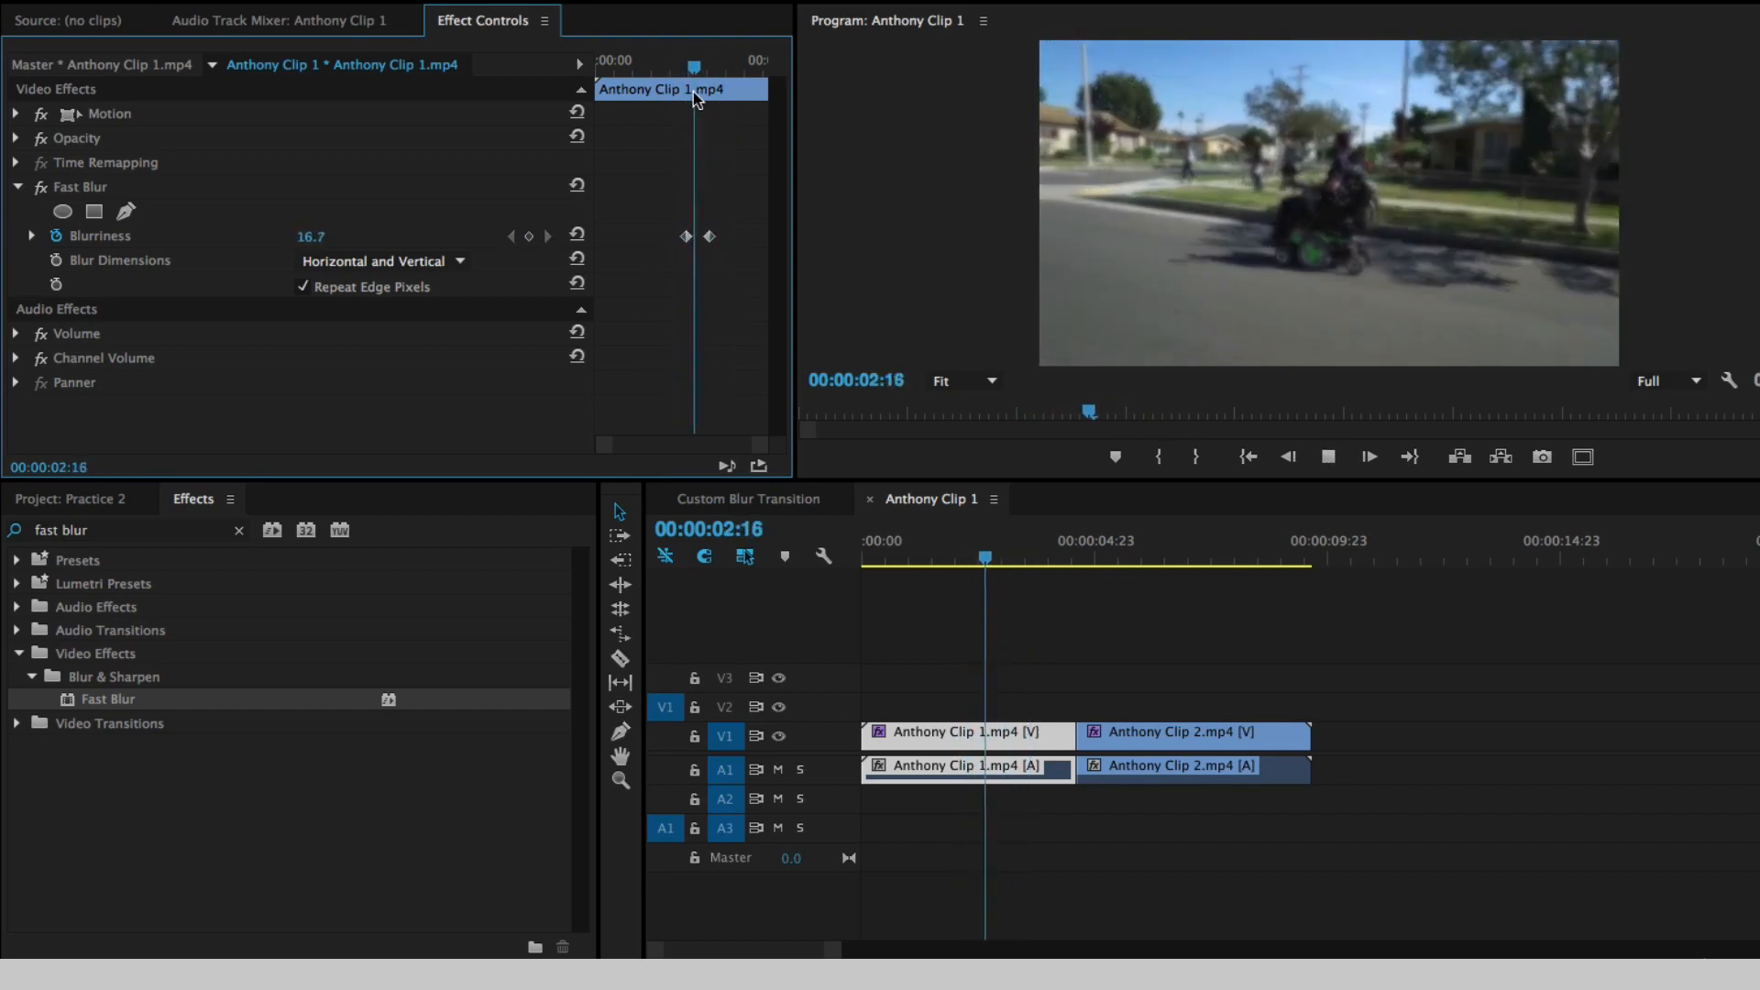
key(space)
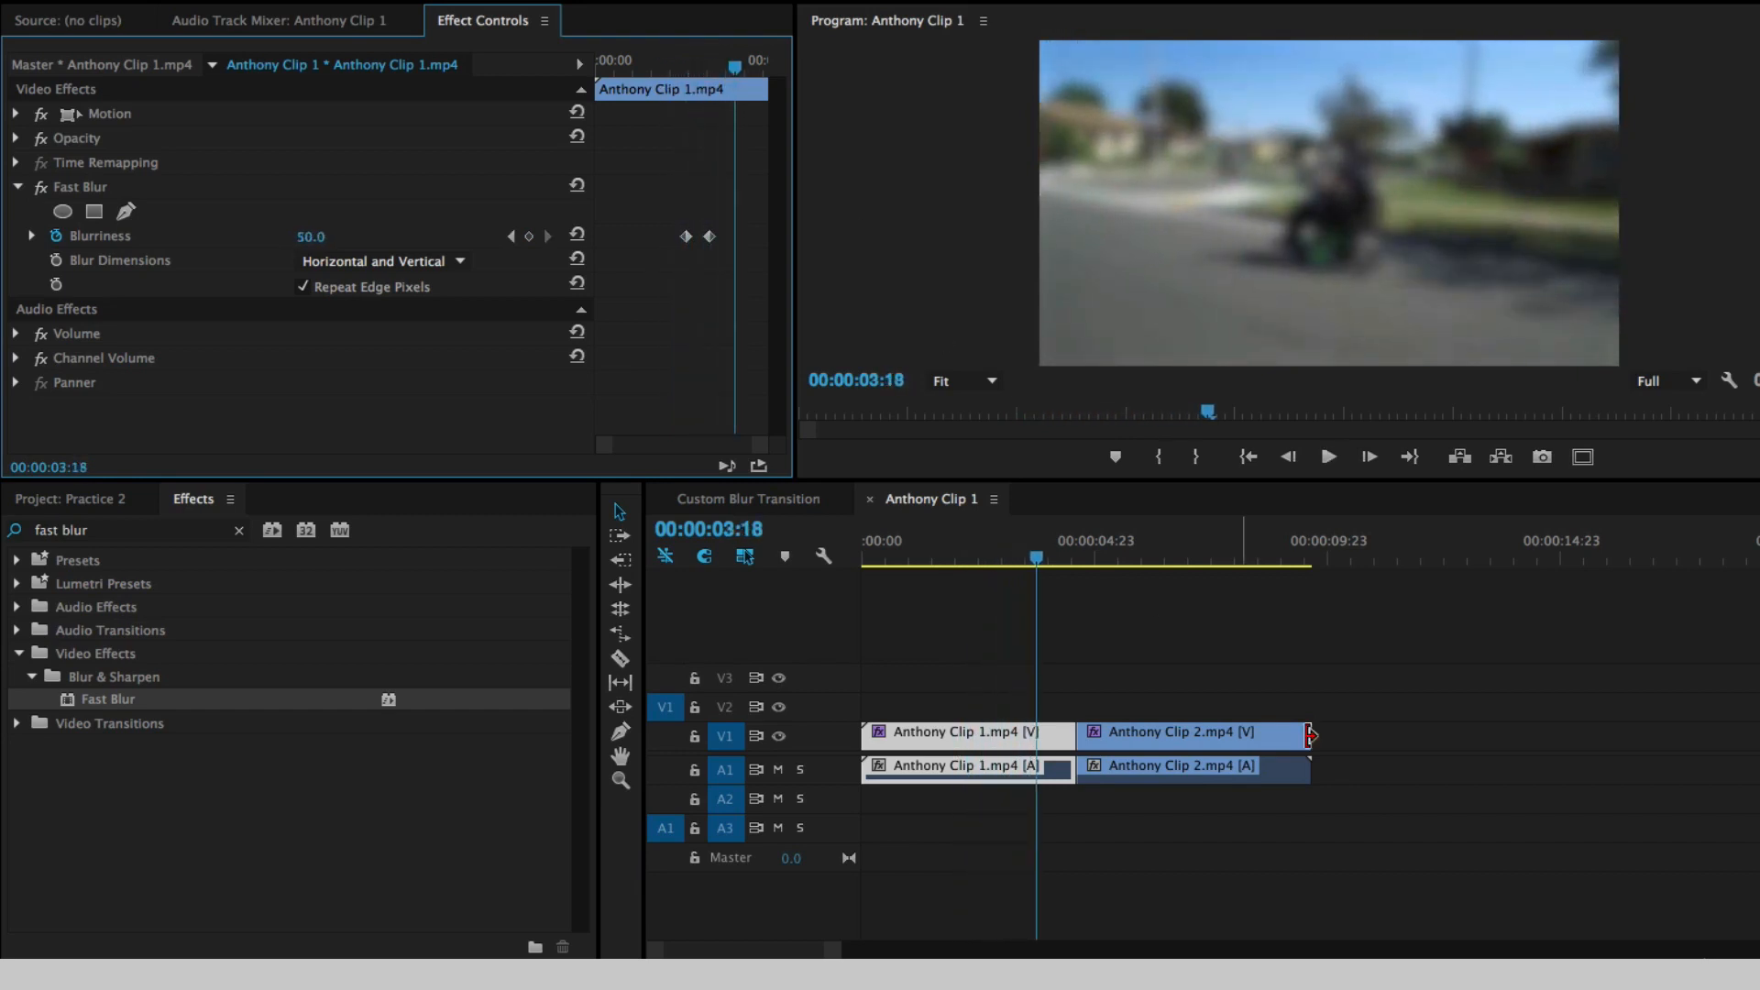
drag(1063, 551, 976, 554)
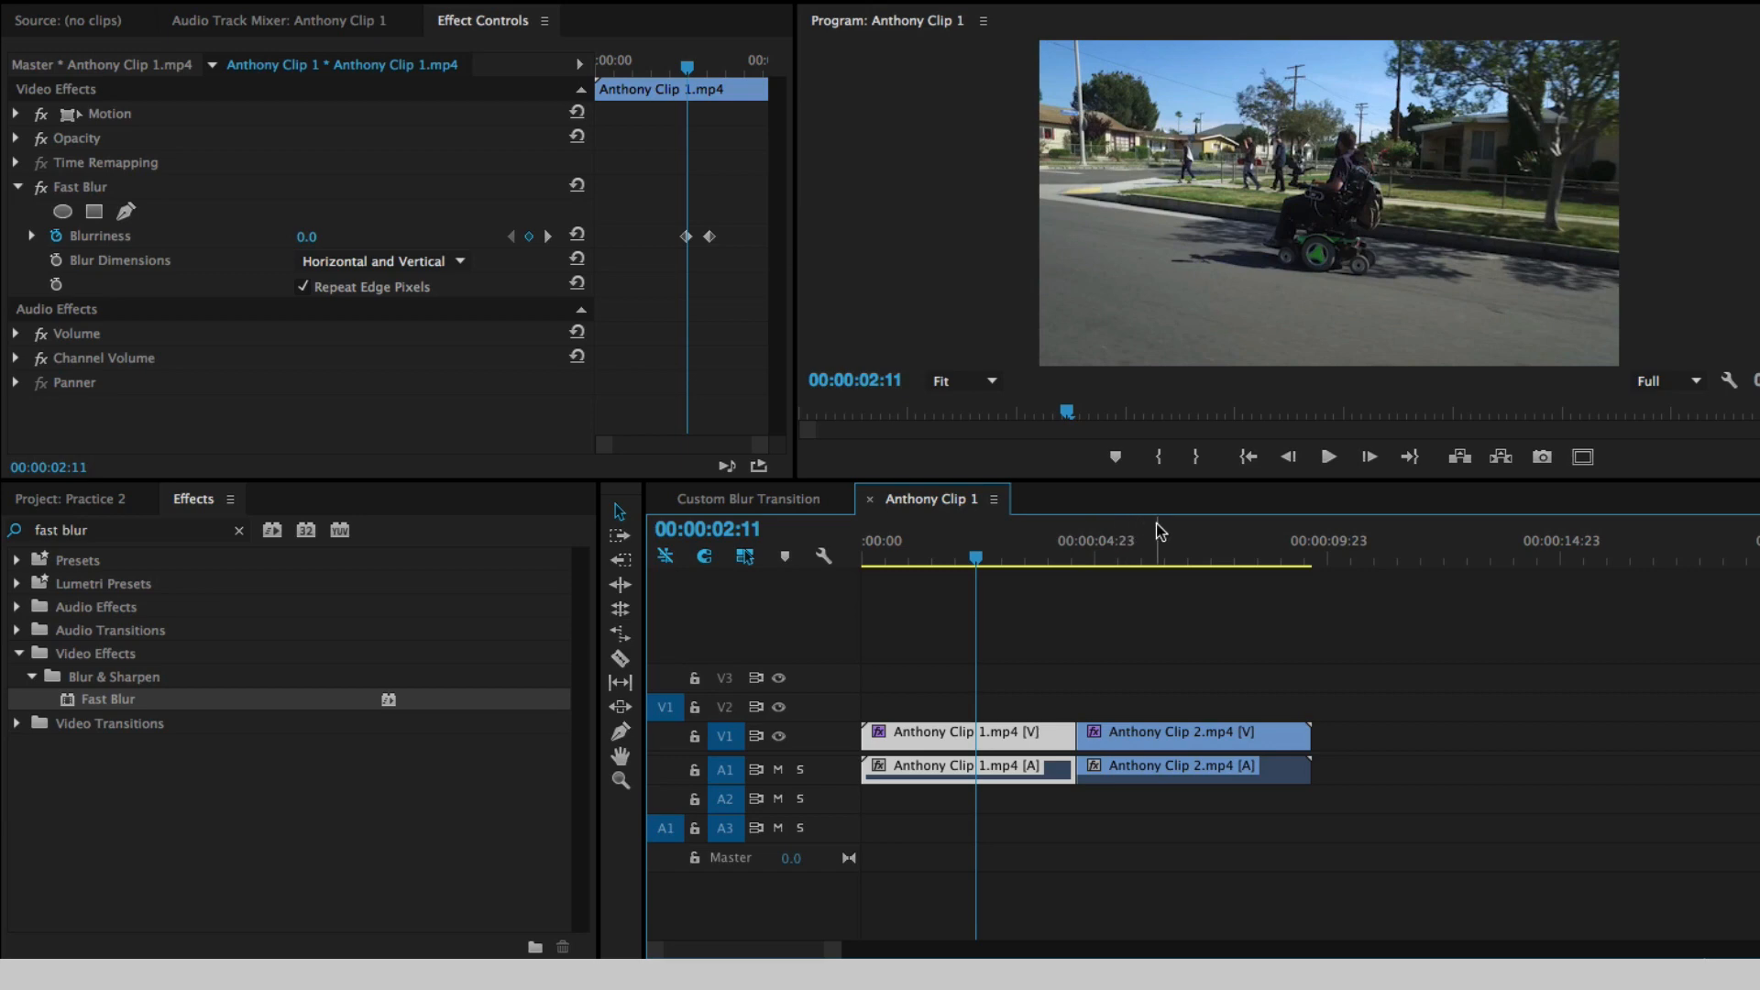
- Set Fast Blur Blurriness to 50 at 00:00:04:17 on Anthony Clip 2.mp4 and turn on its animation for a first keyframe
click(1096, 553)
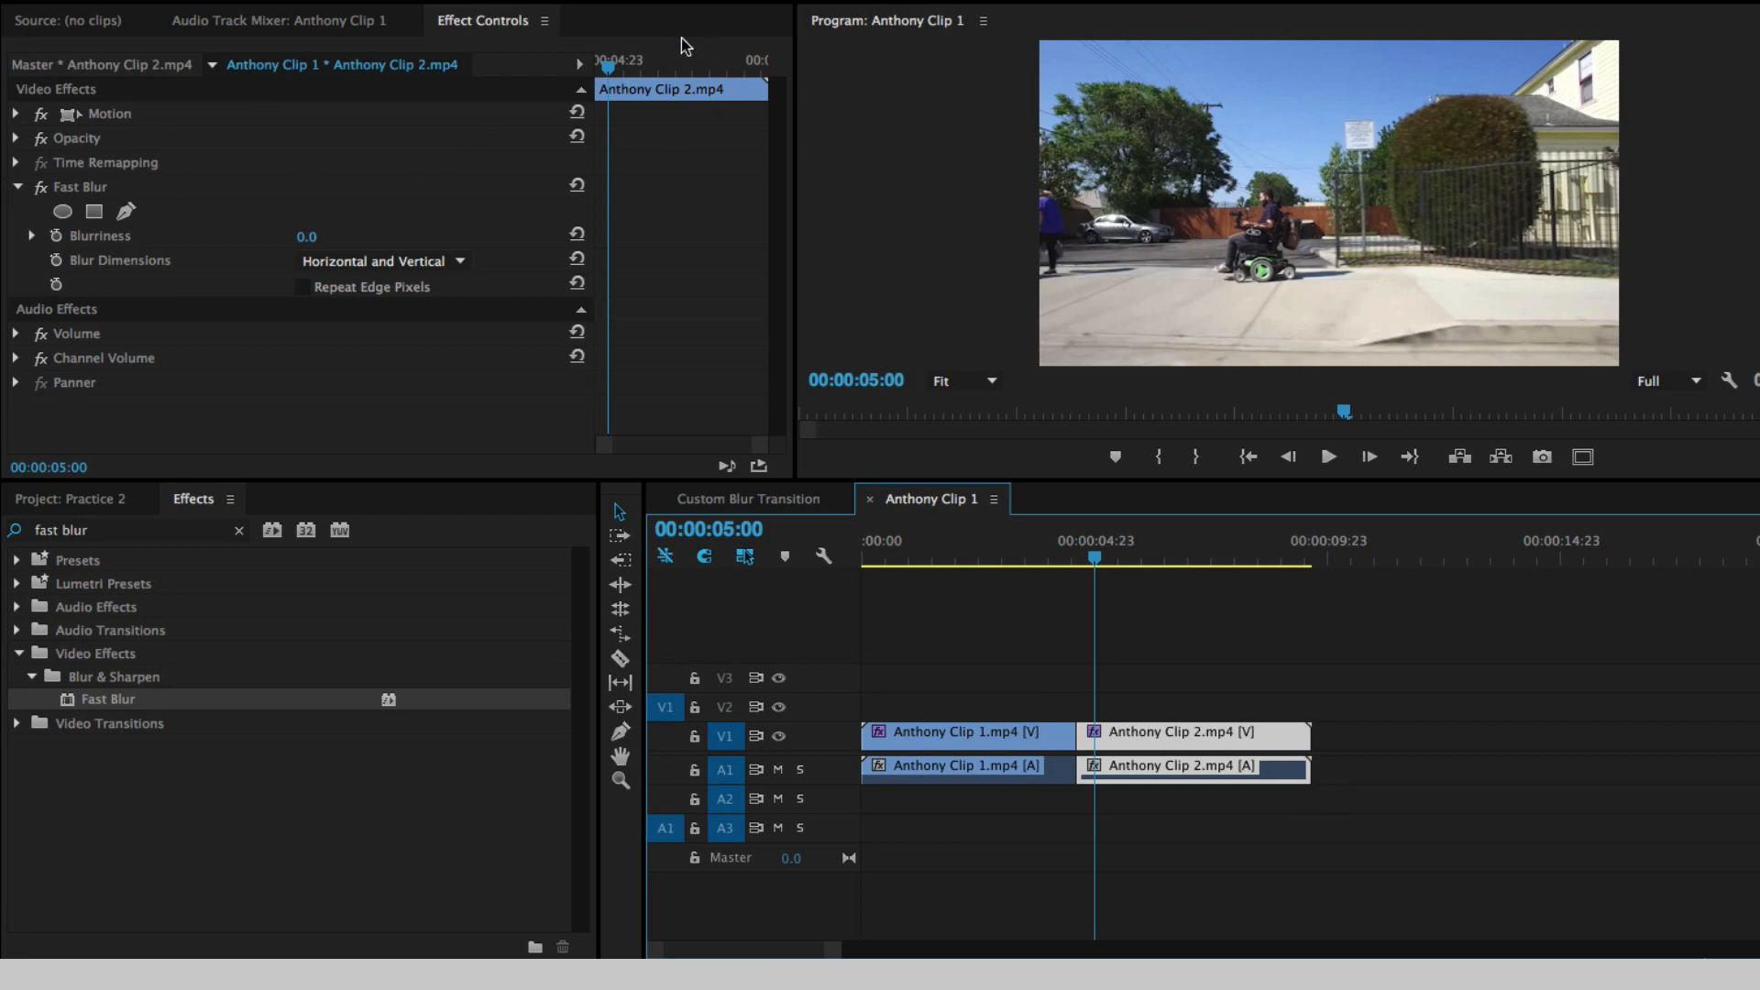
drag(610, 71, 600, 66)
click(306, 238)
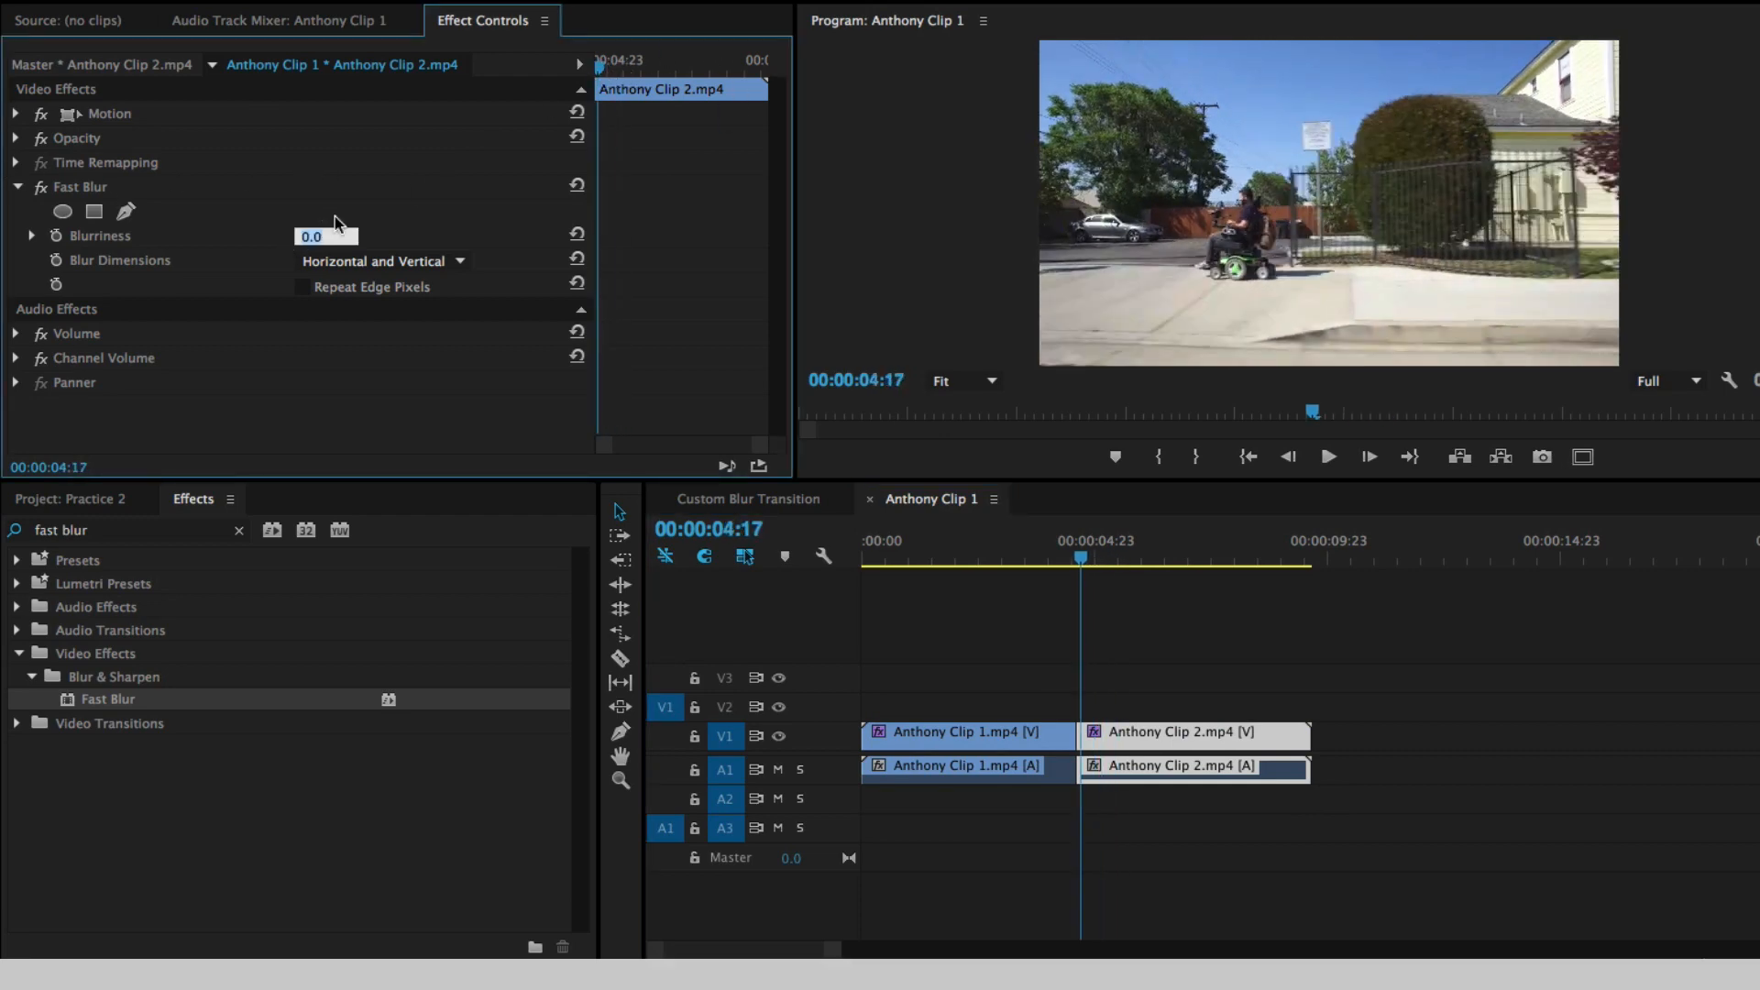
text(50)
key(Return)
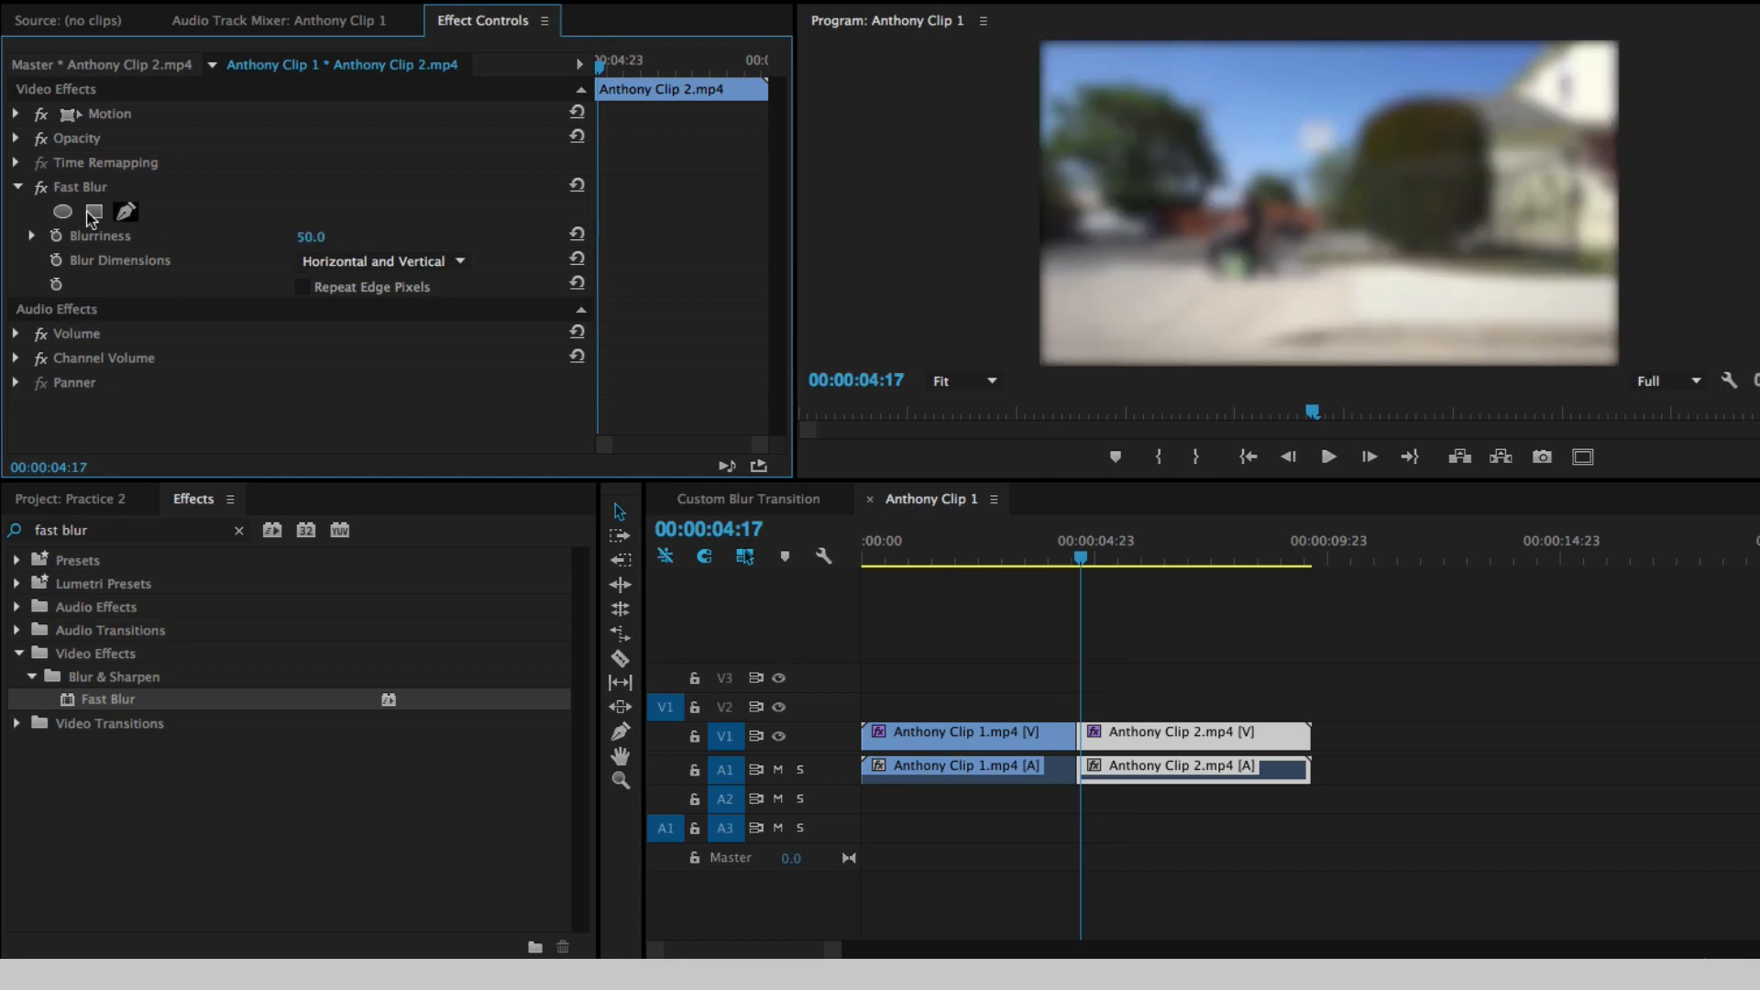
click(56, 237)
- Add a Blurriness keyframe of 0 at 00:00:05:08 on Anthony Clip 2.mp4 and turn on Repeat Edge Pixels
key(space)
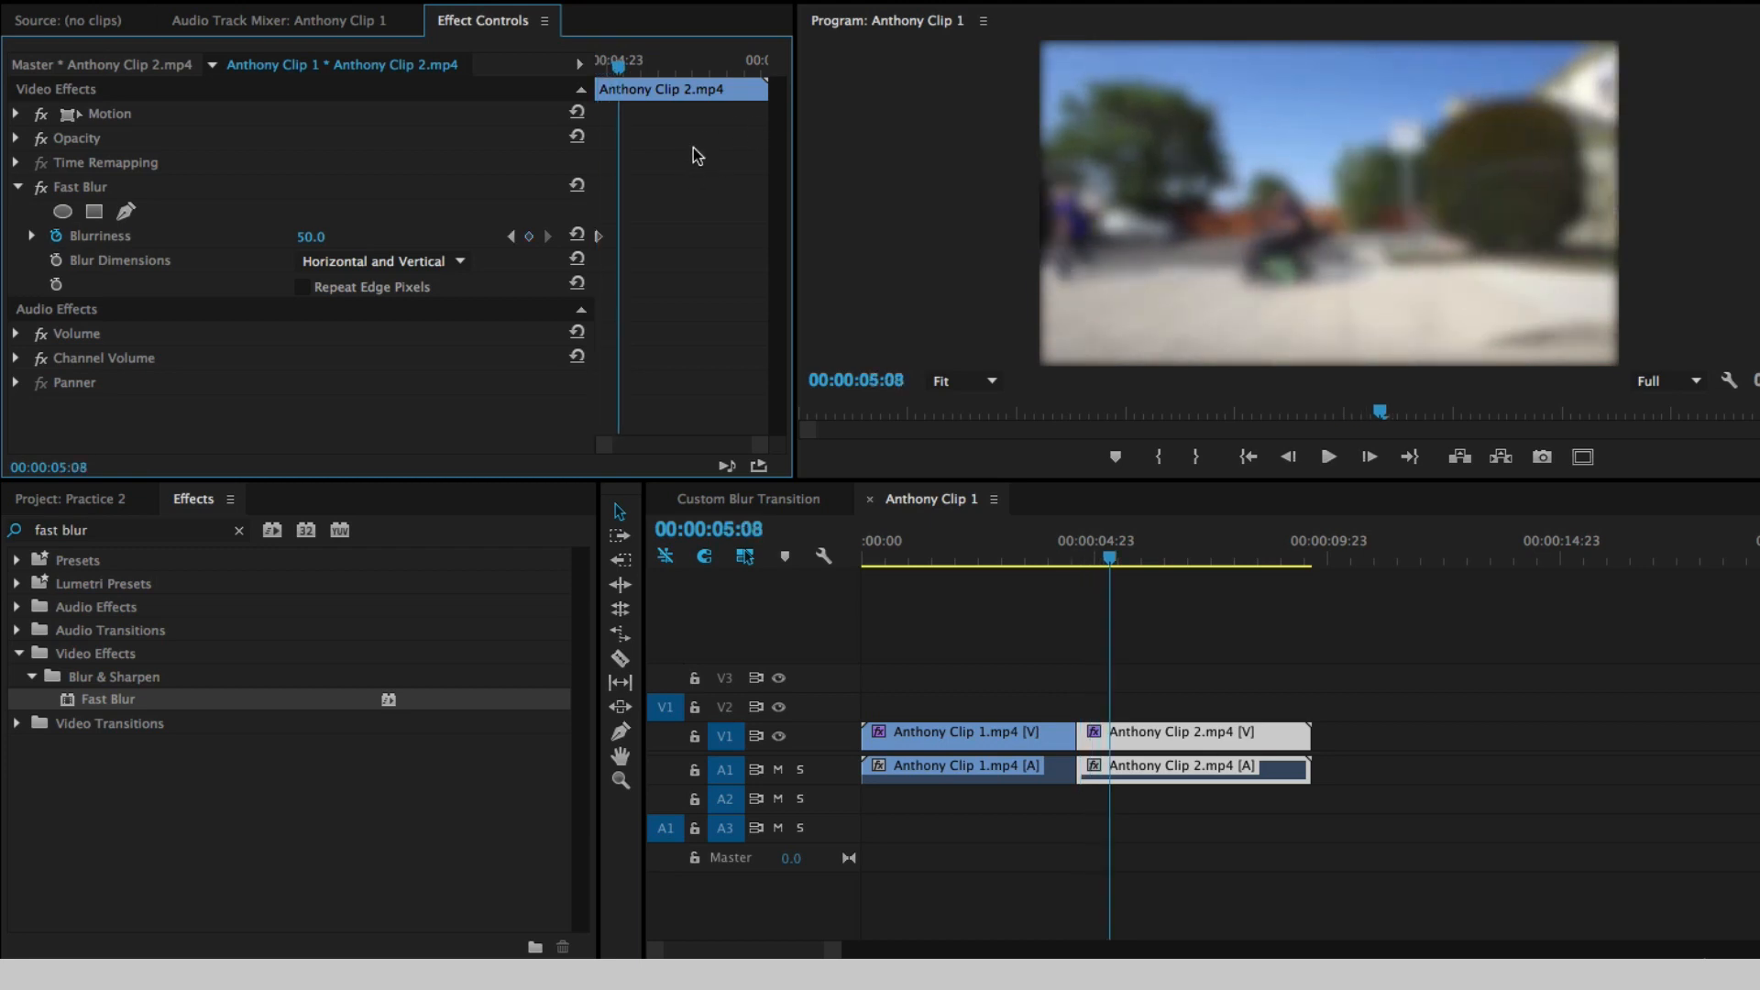
click(316, 238)
text(0)
key(Return)
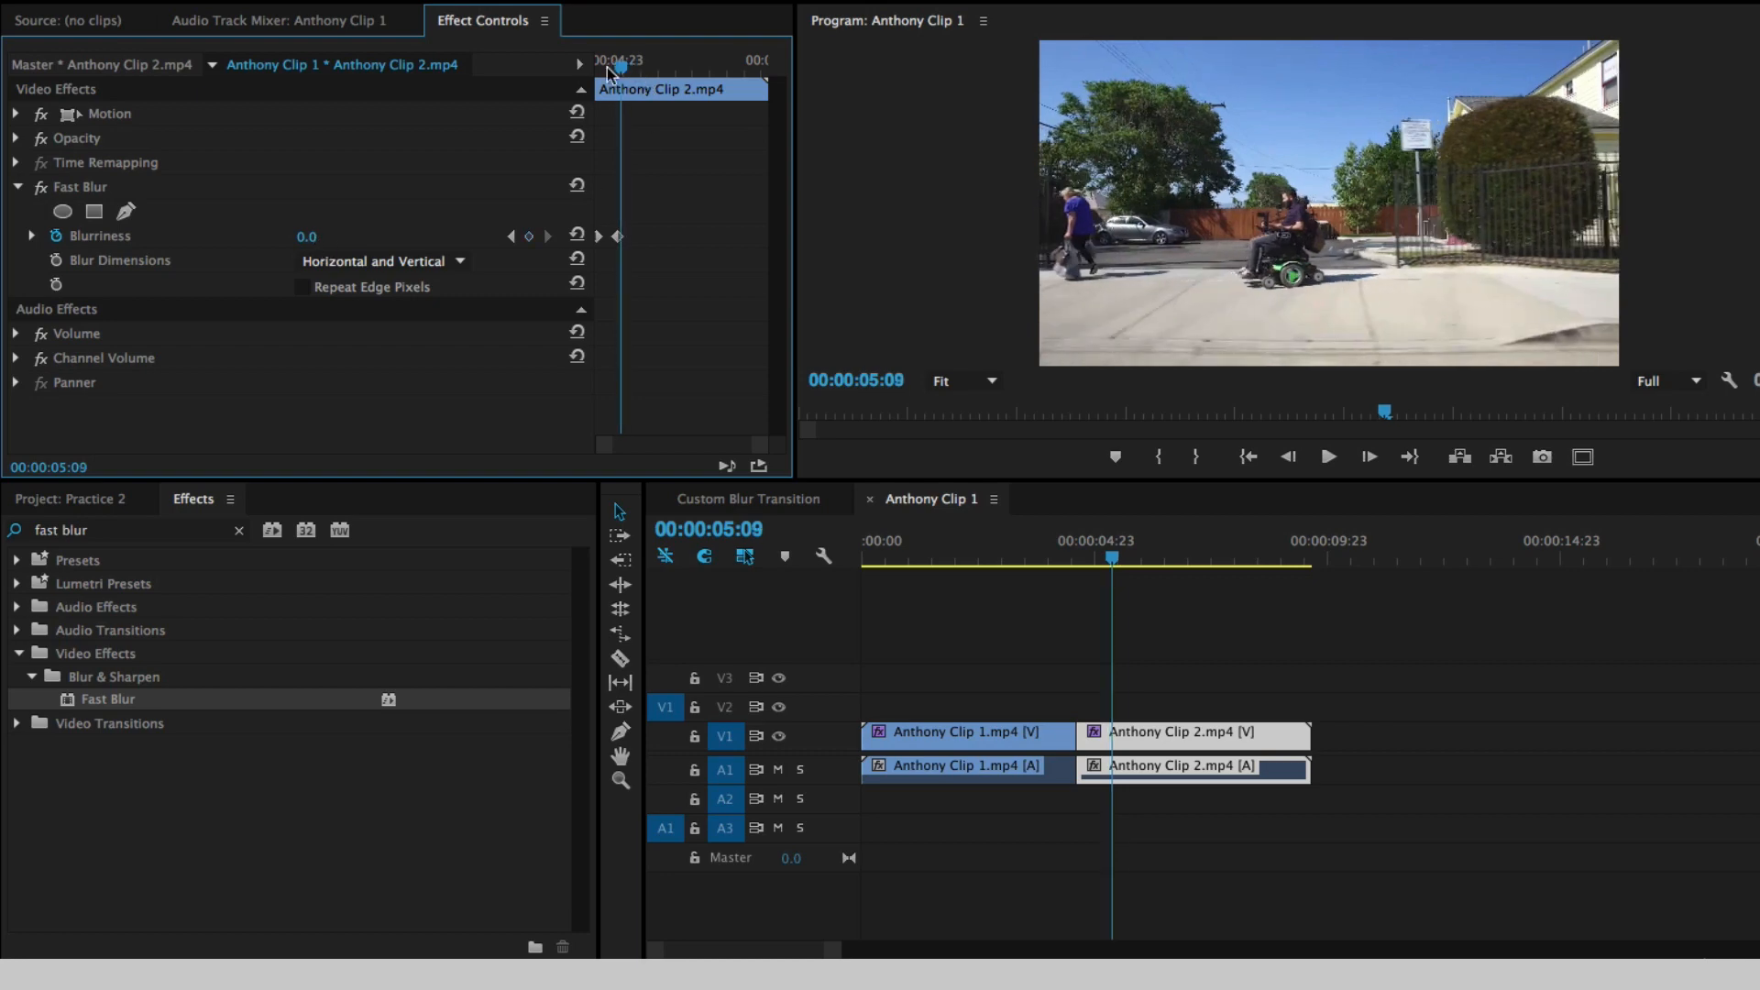
drag(620, 68, 511, 73)
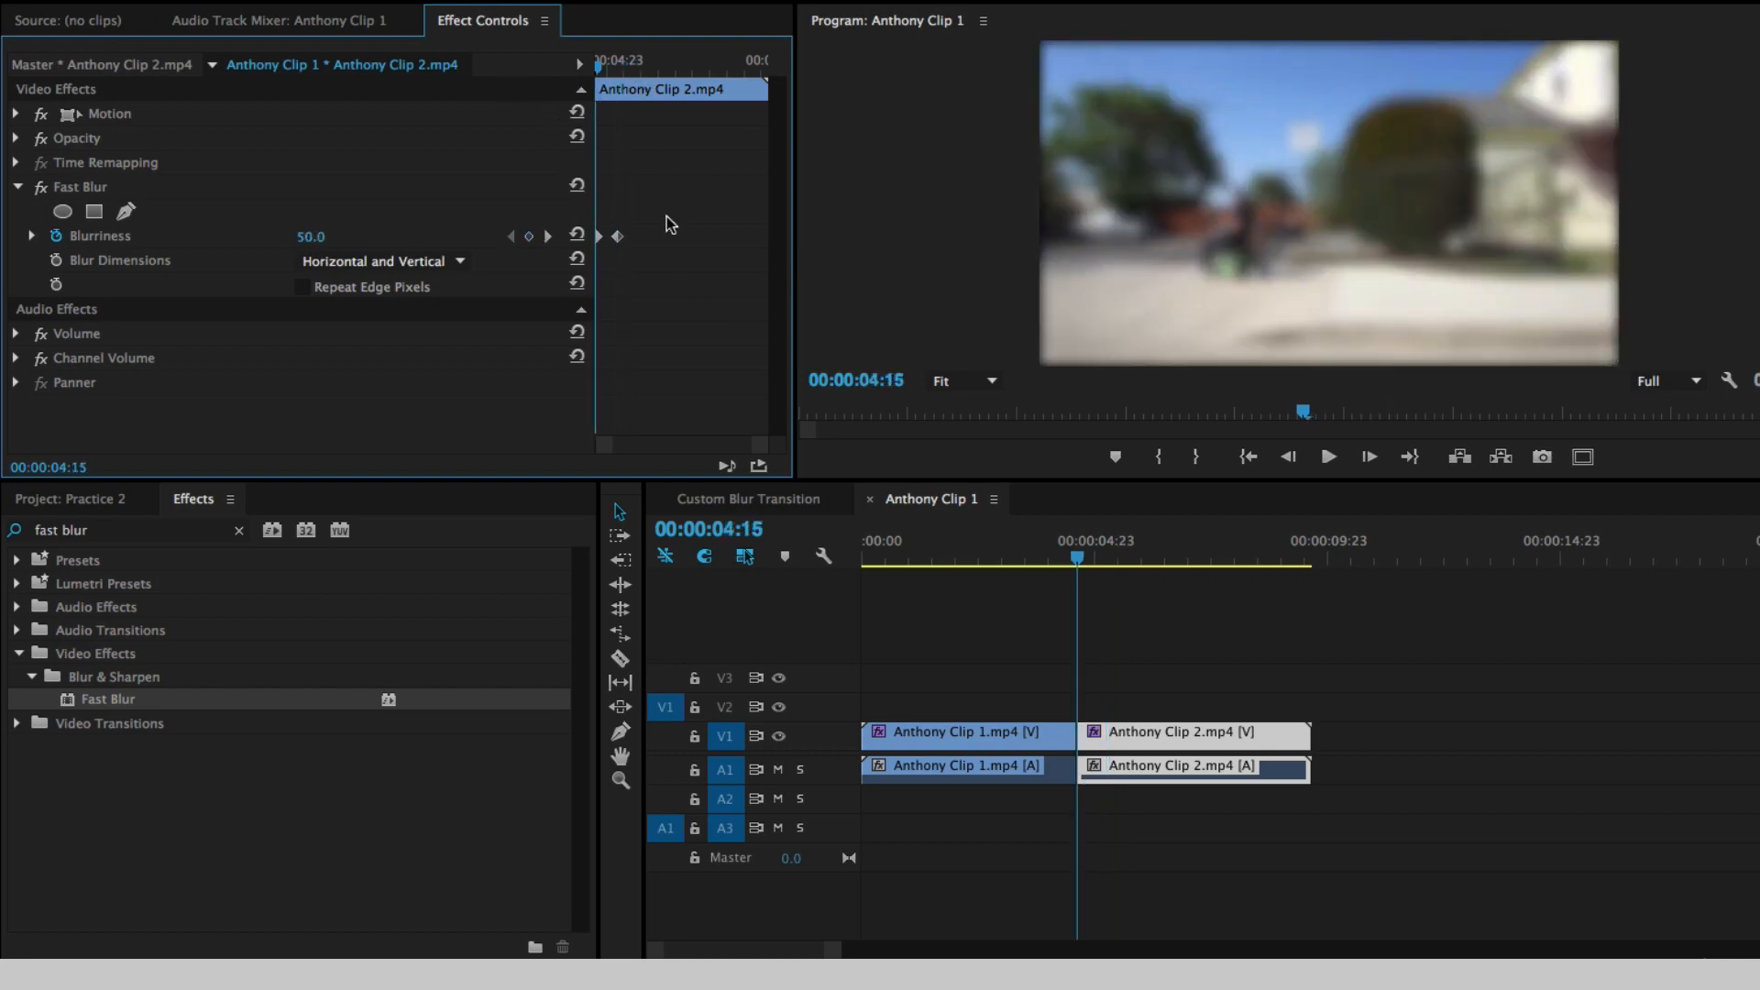
click(303, 287)
- Play back the start of Anthony Clip 2.mp4 to check how the blur clears
click(608, 65)
key(space)
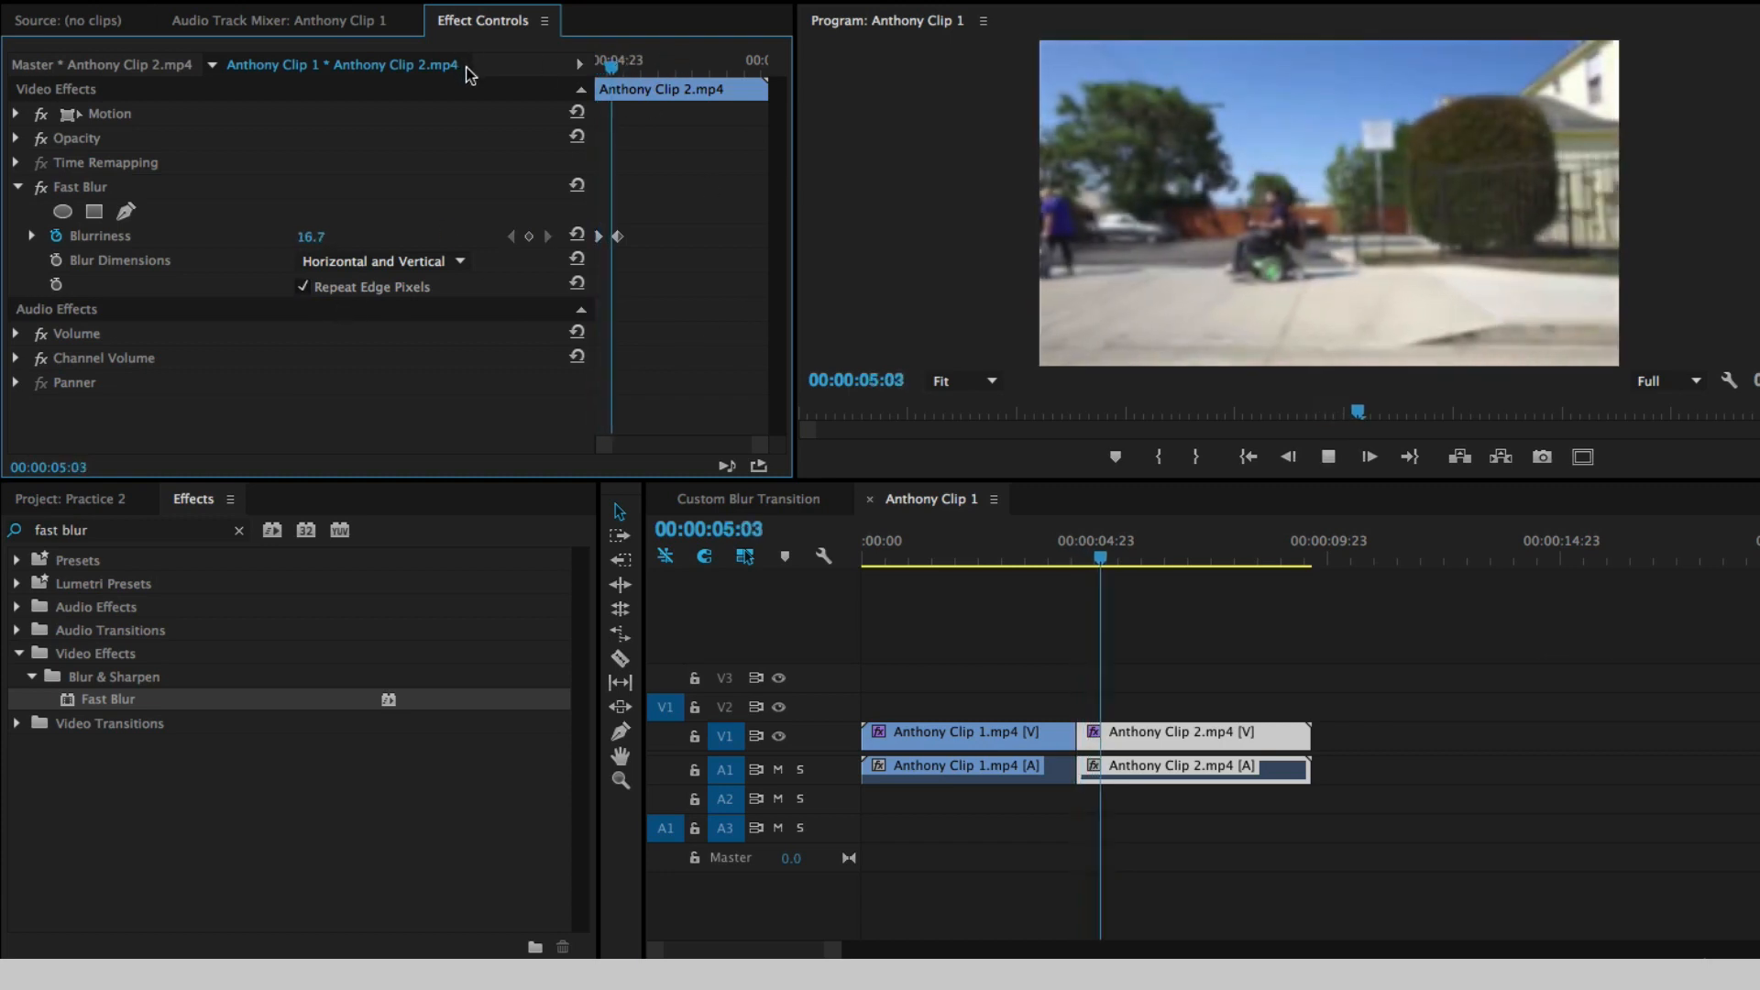
key(space)
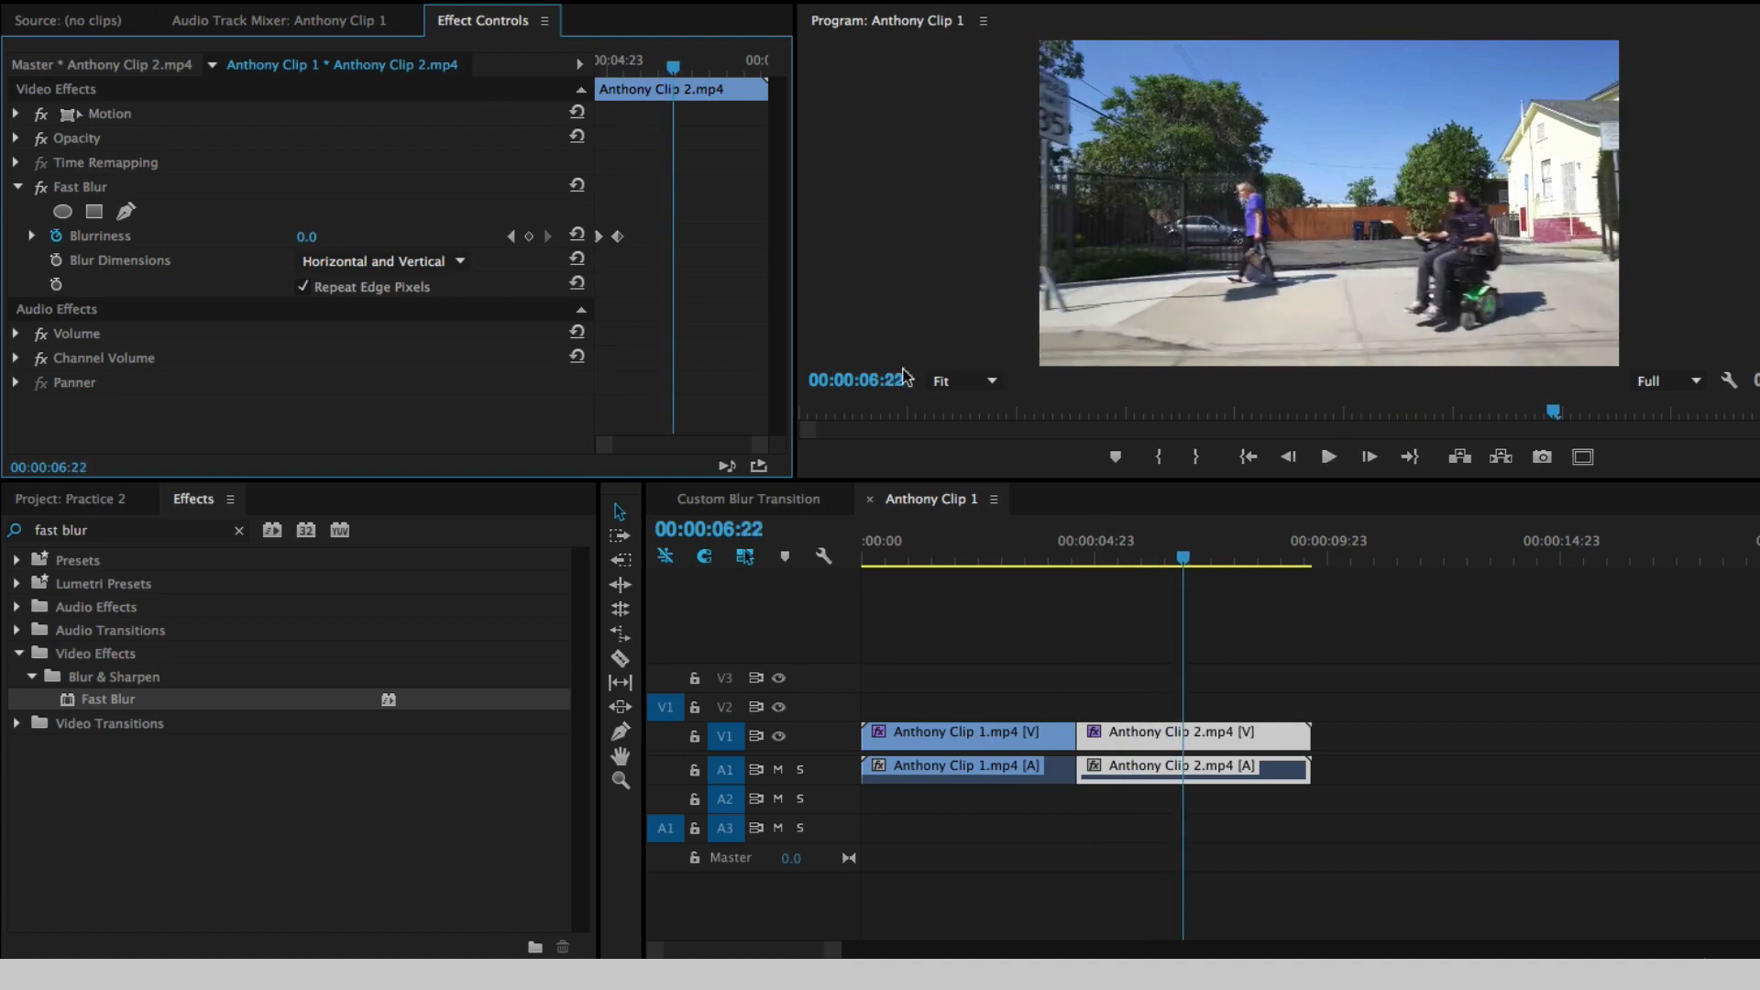
- Apply the default video and audio transitions at the cut between Anthony Clip 1.mp4 and Anthony Clip 2.mp4
click(1080, 561)
drag(1081, 561, 1064, 561)
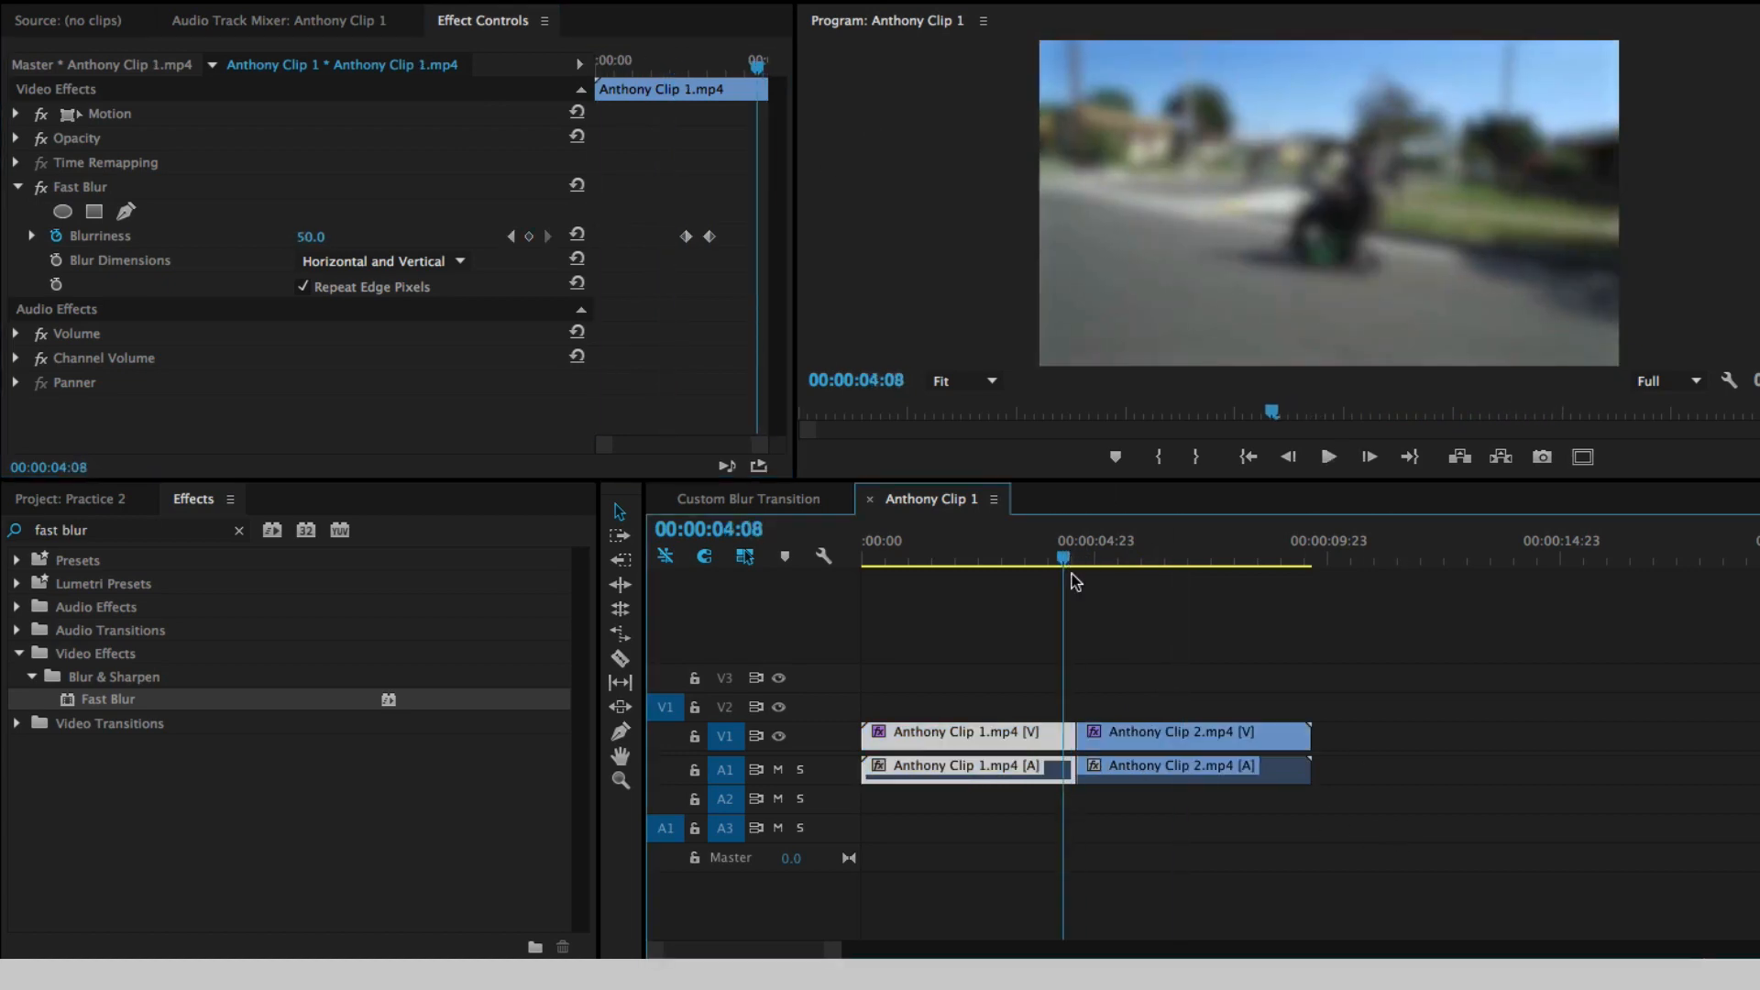
right_click(1074, 732)
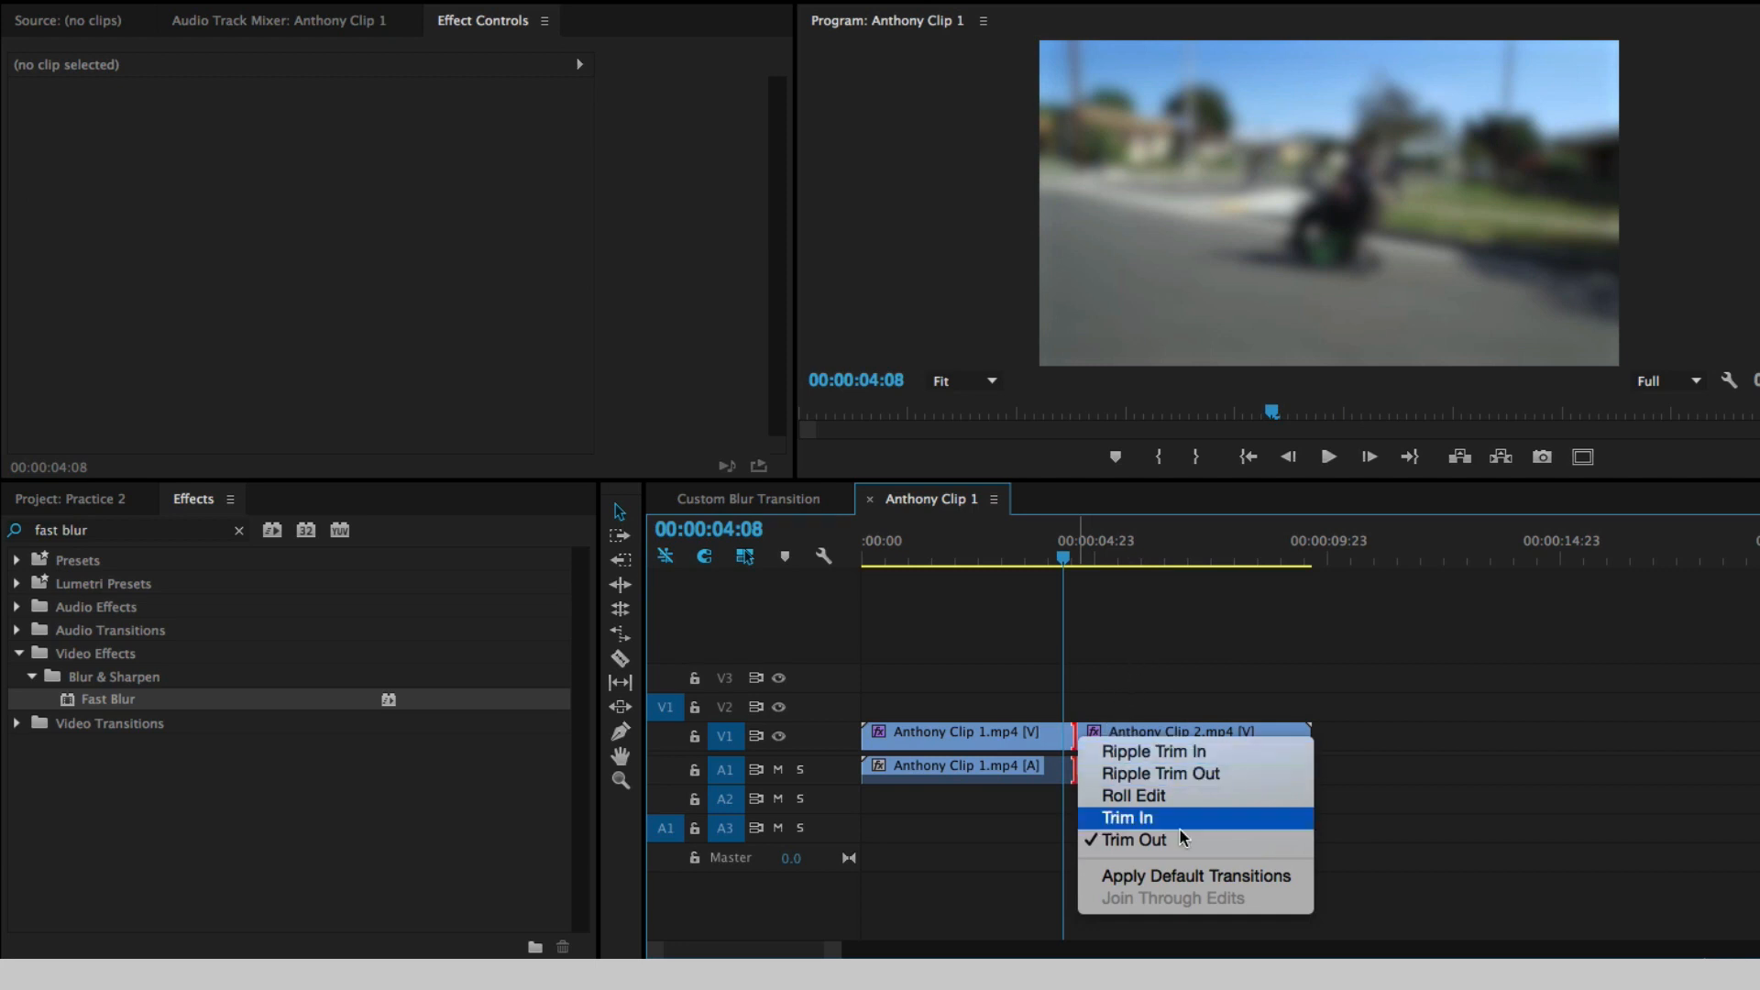
click(1194, 878)
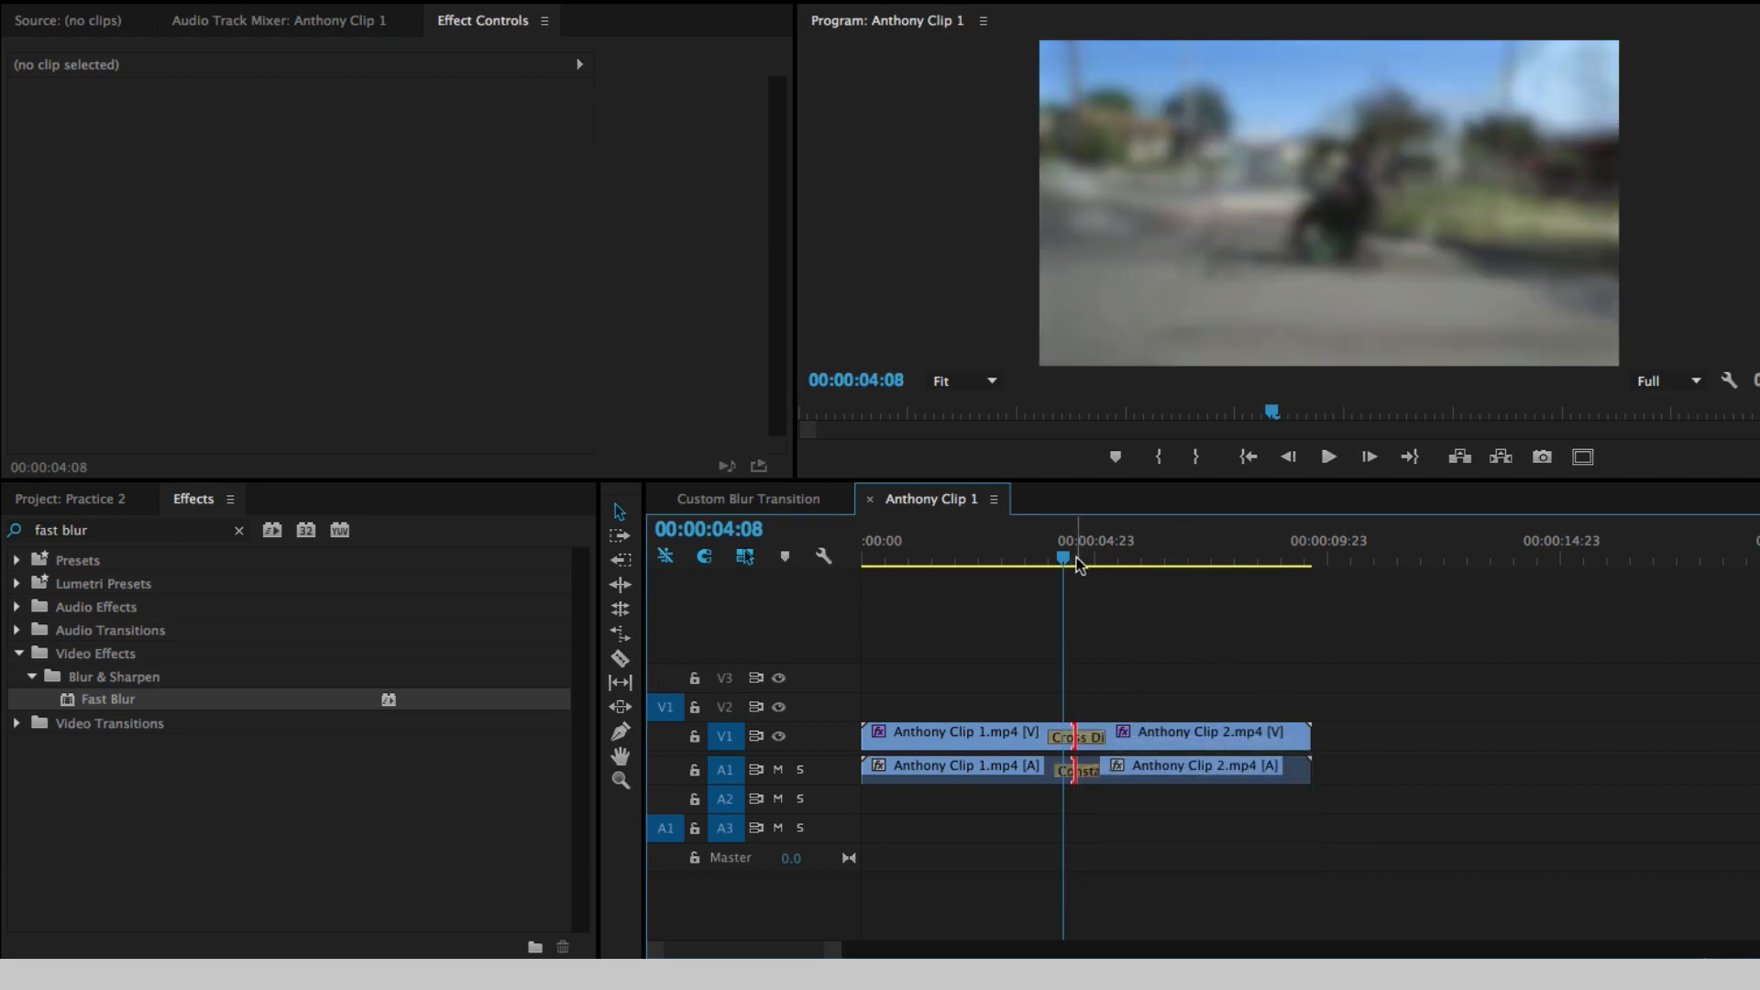
- Play back and scrub through the cross dissolve between the clips to compare its timing with the blur keyframes
drag(1077, 560, 1020, 561)
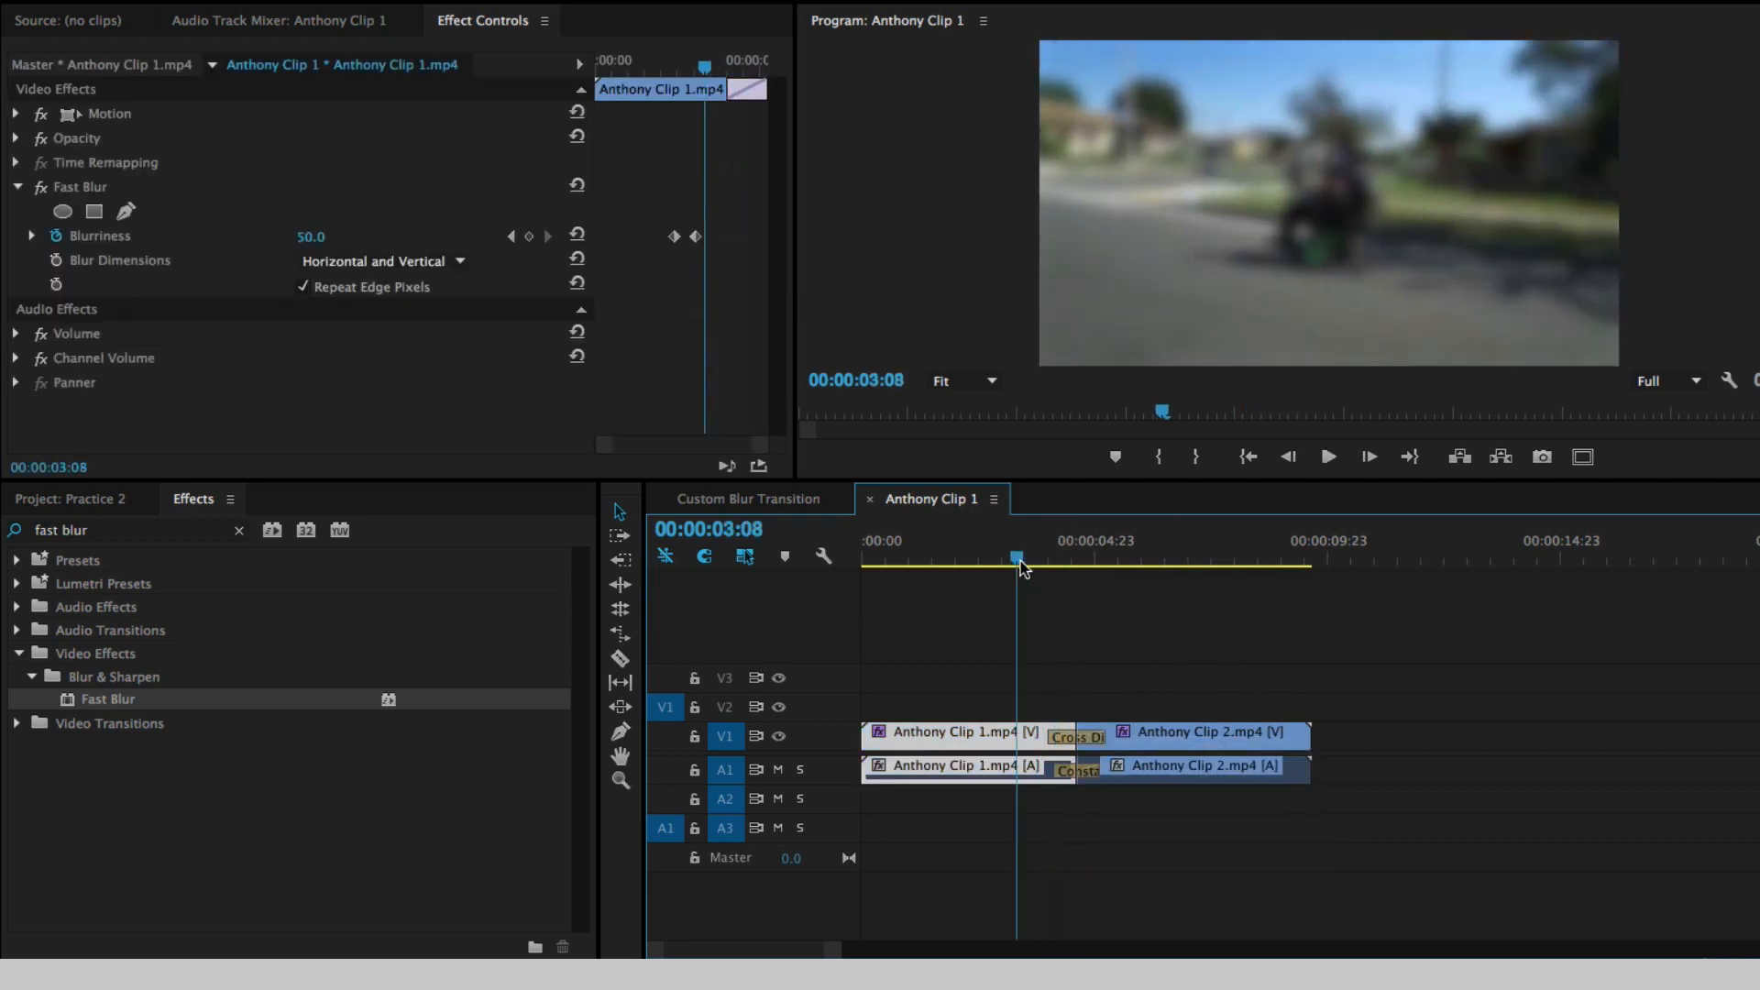
key(space)
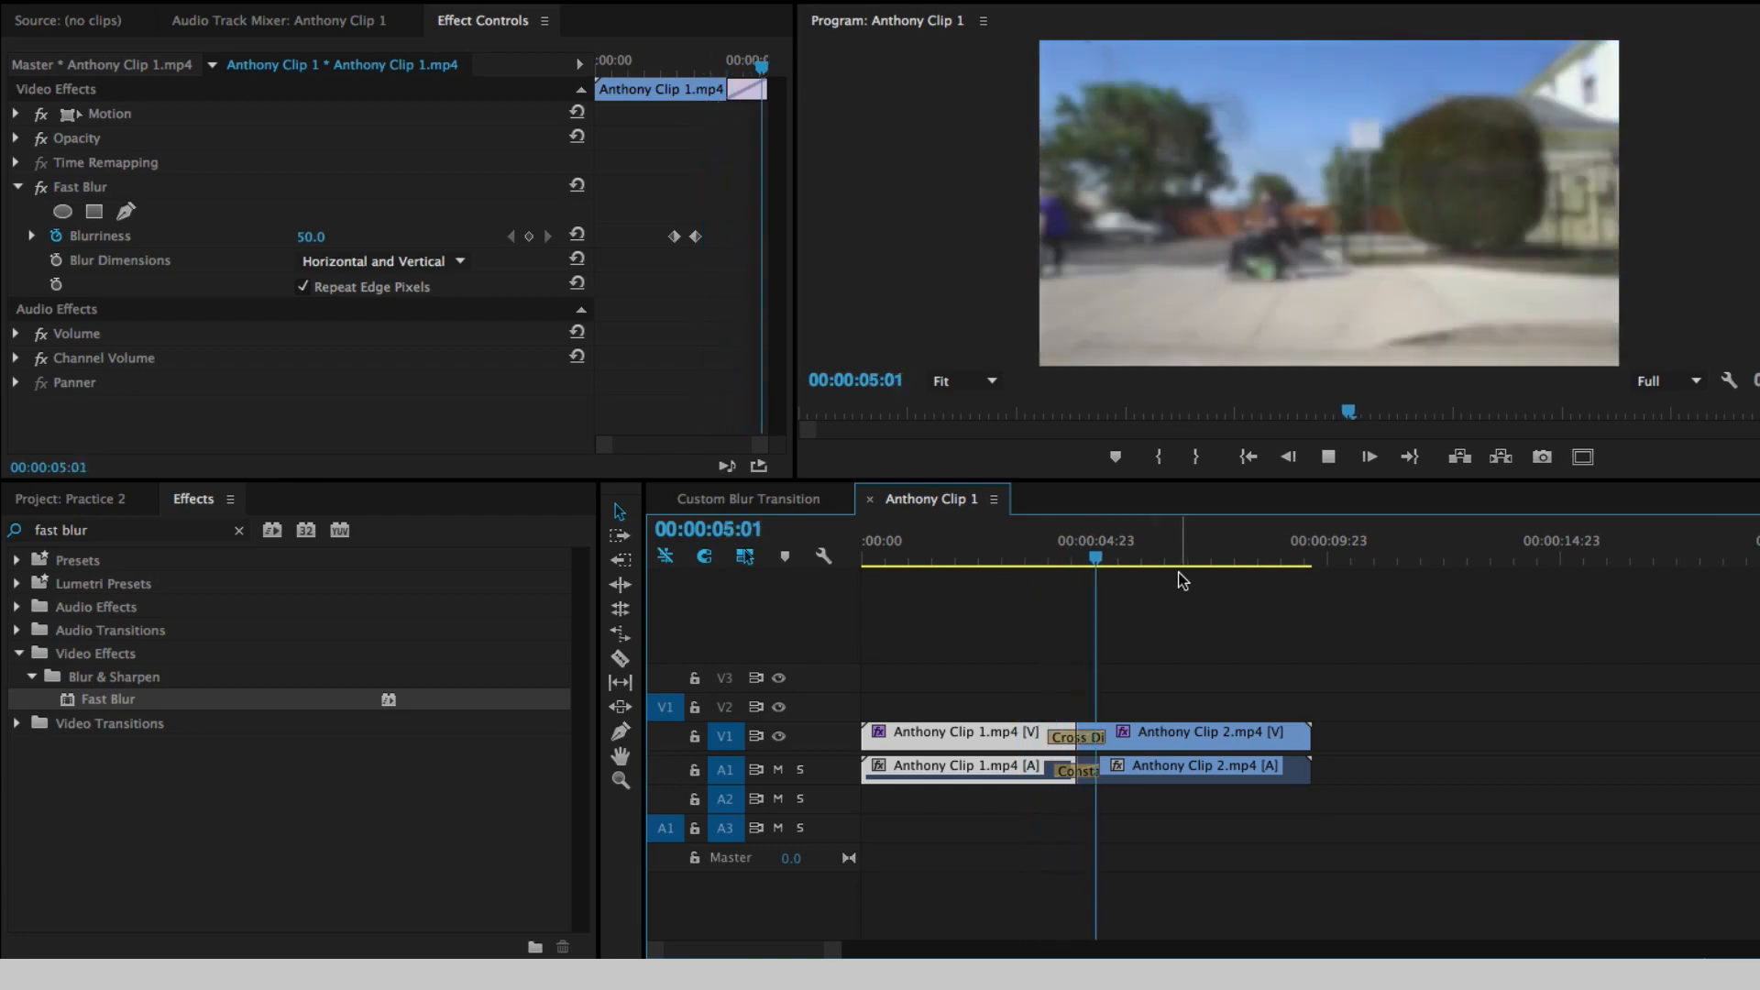
drag(1080, 561, 981, 567)
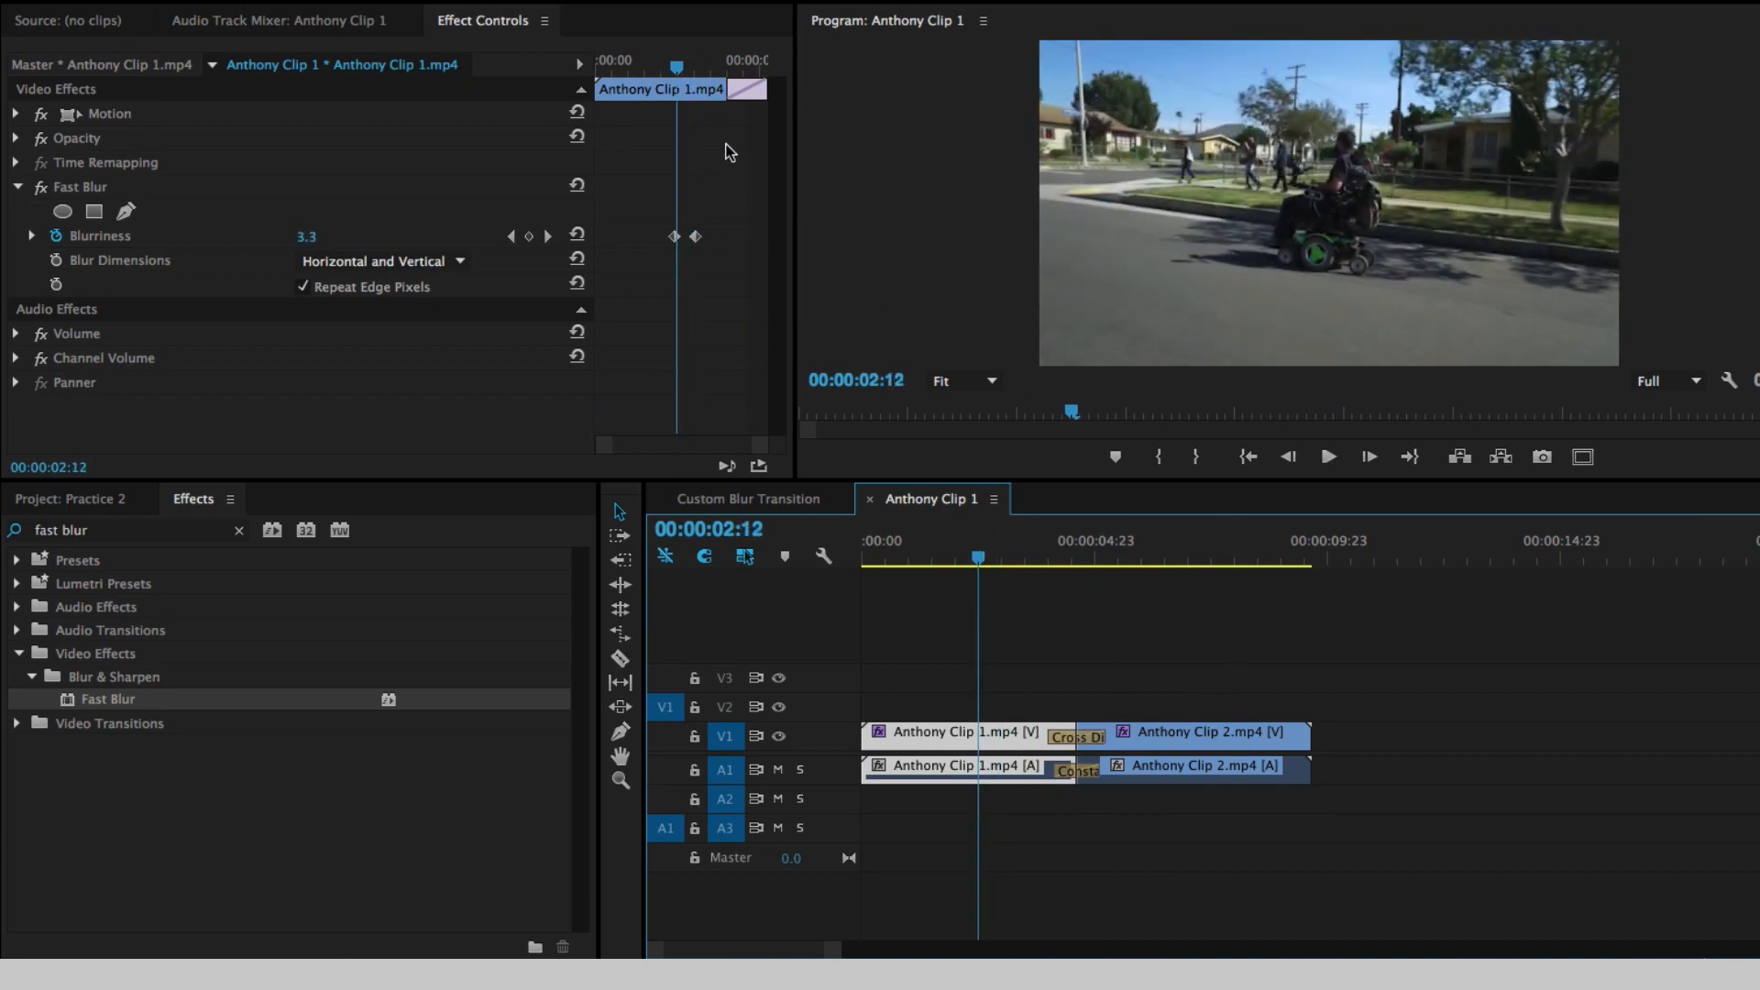
drag(676, 67, 714, 69)
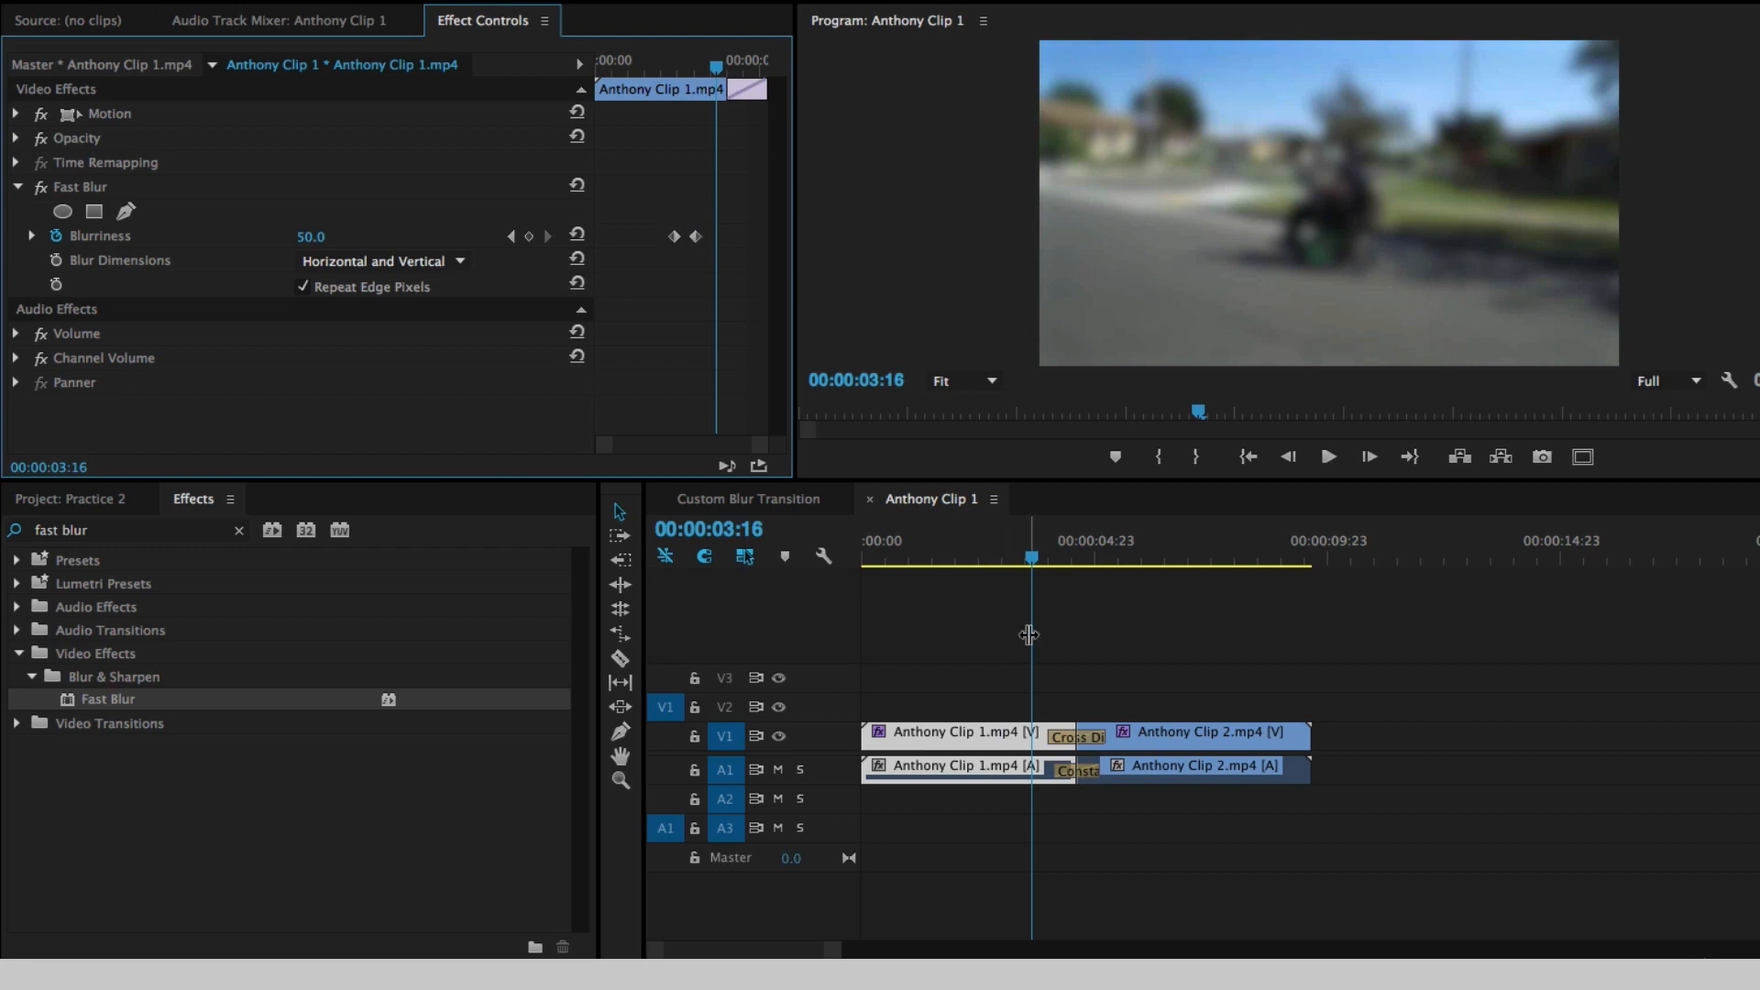
- Move Anthony Clip 1.mp4's 50 Blurriness keyframe to the end of the cross dissolve and its 0 keyframe to 00:00:04:00
click(966, 700)
click(959, 742)
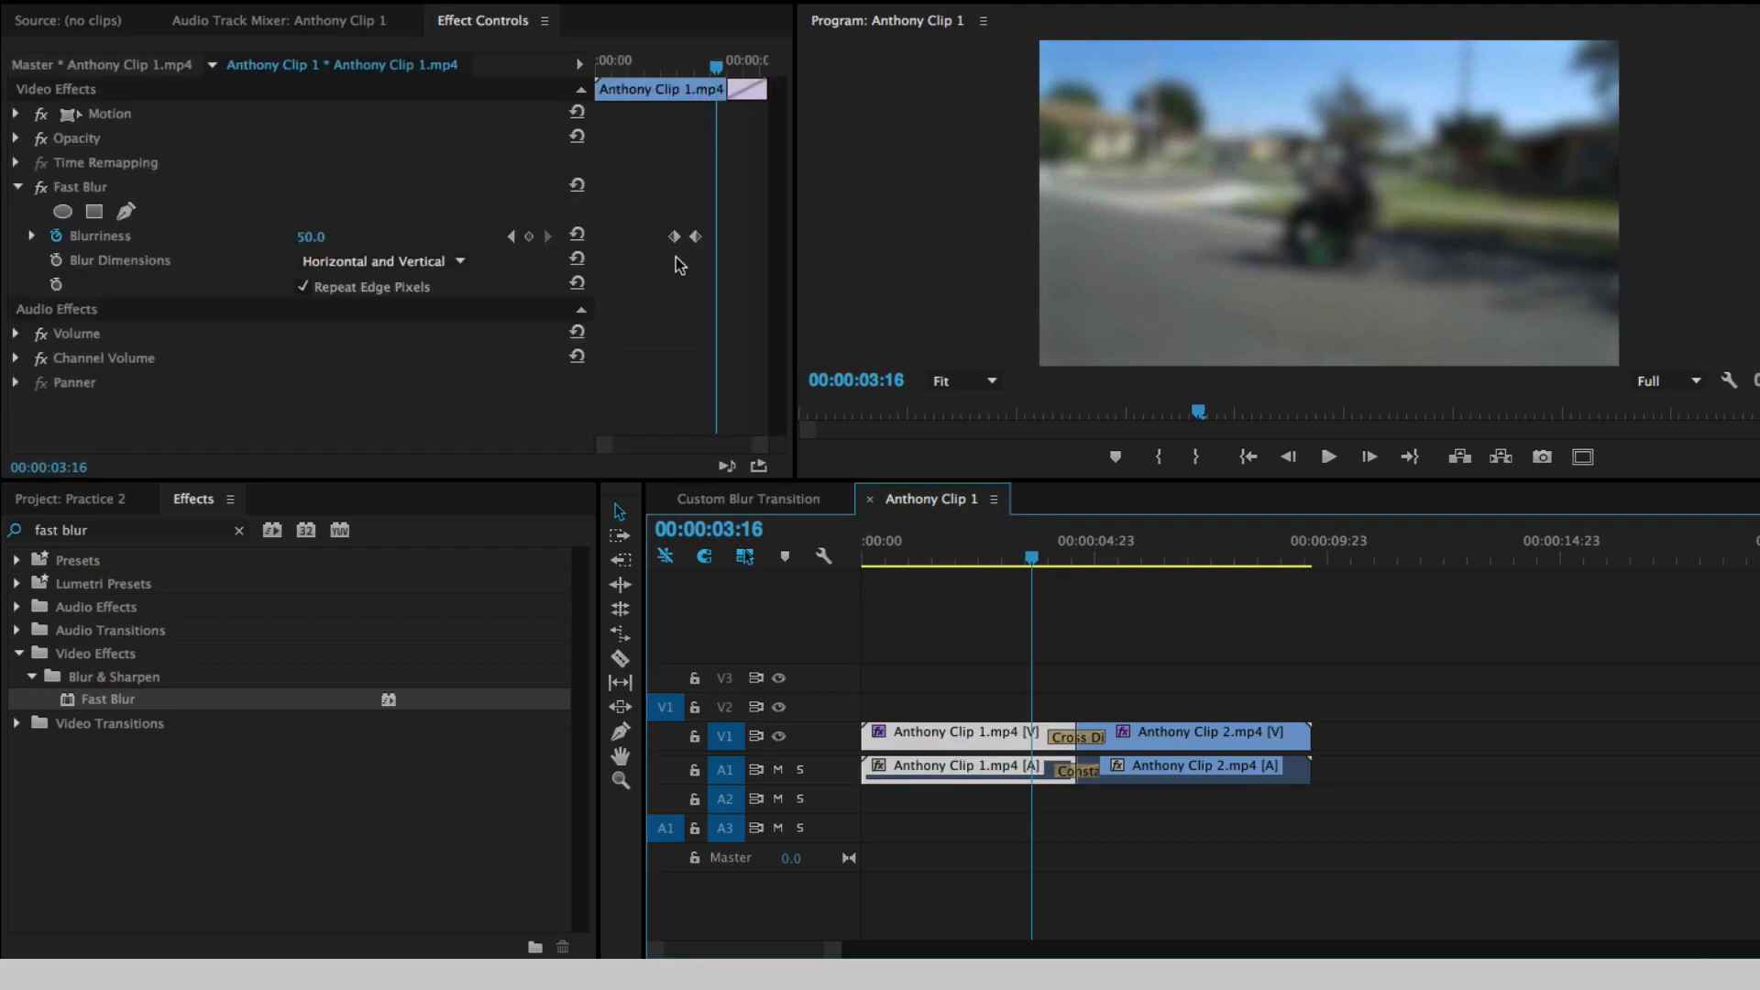
click(696, 238)
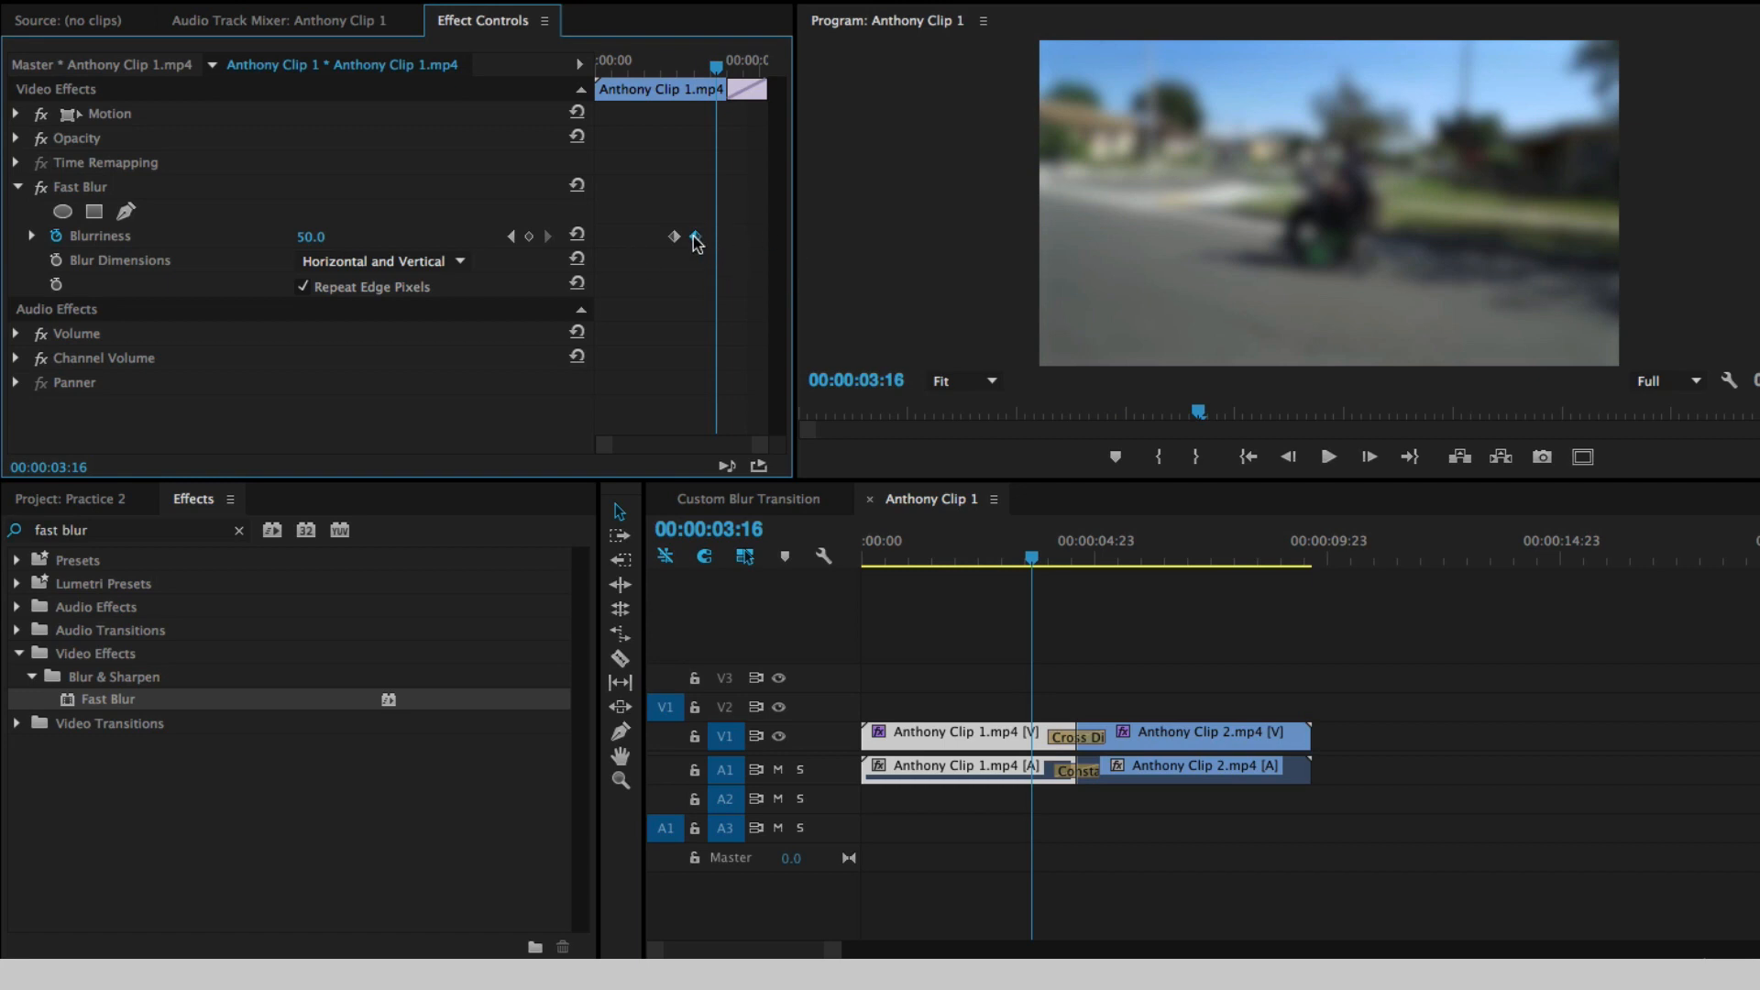
drag(694, 237, 771, 246)
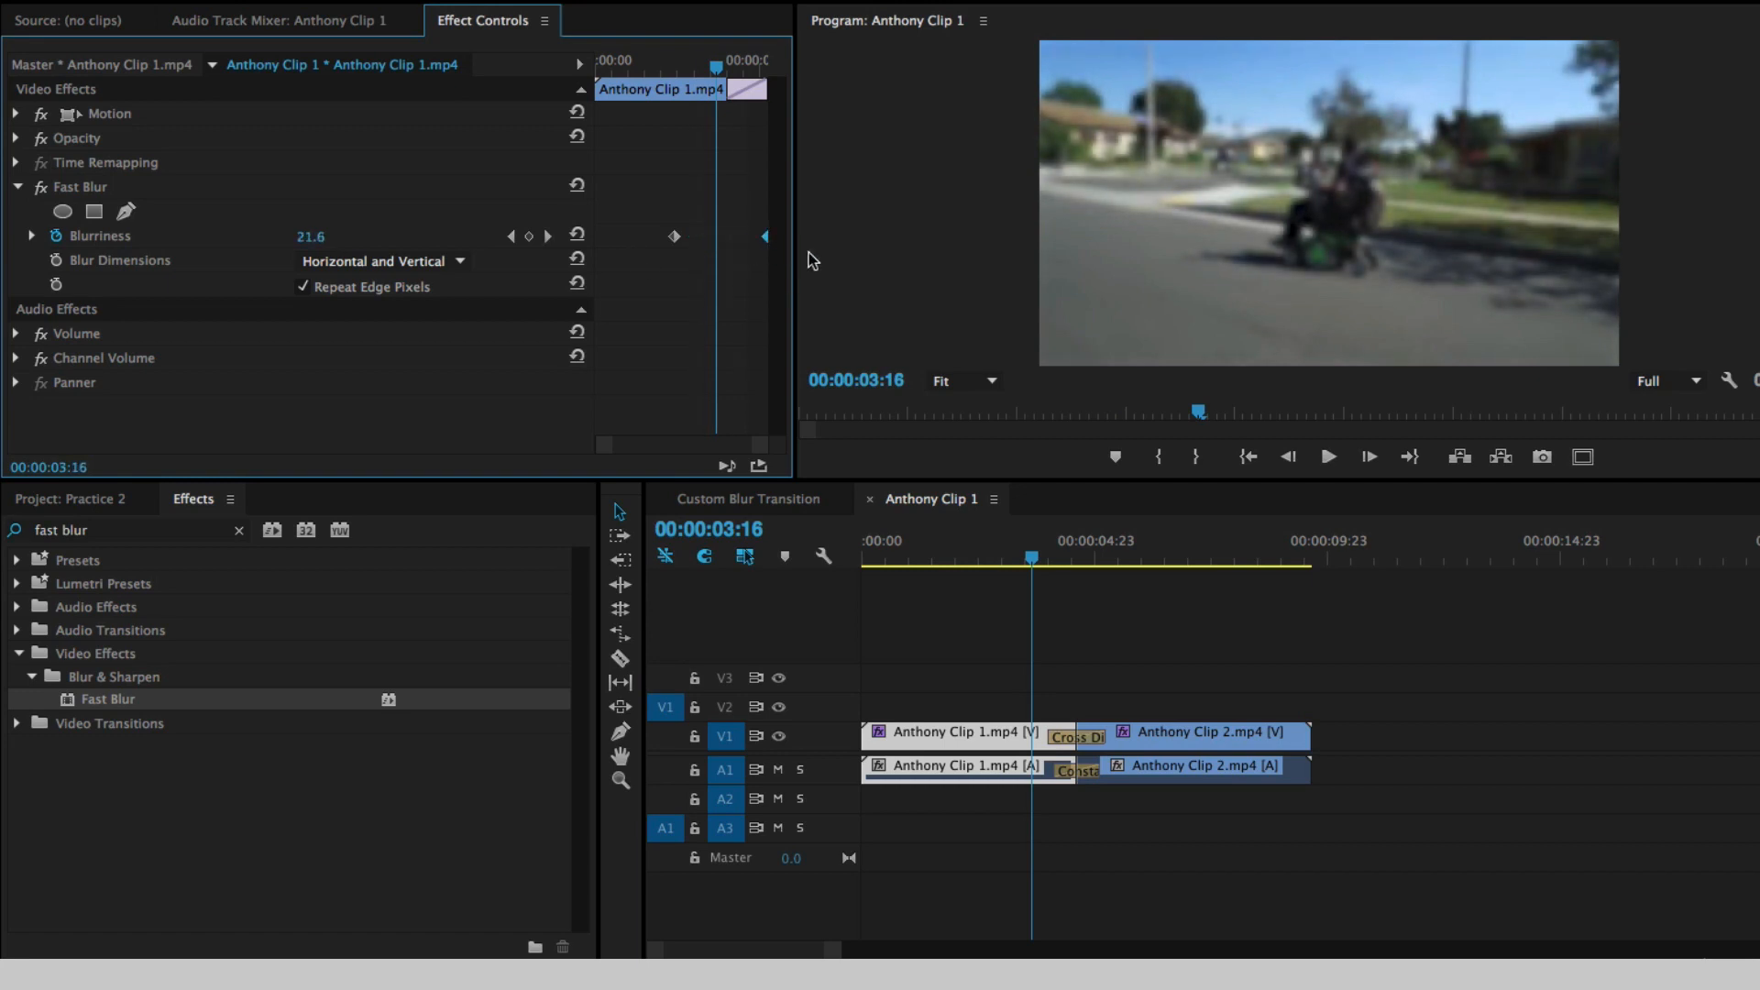
click(1046, 558)
click(1049, 560)
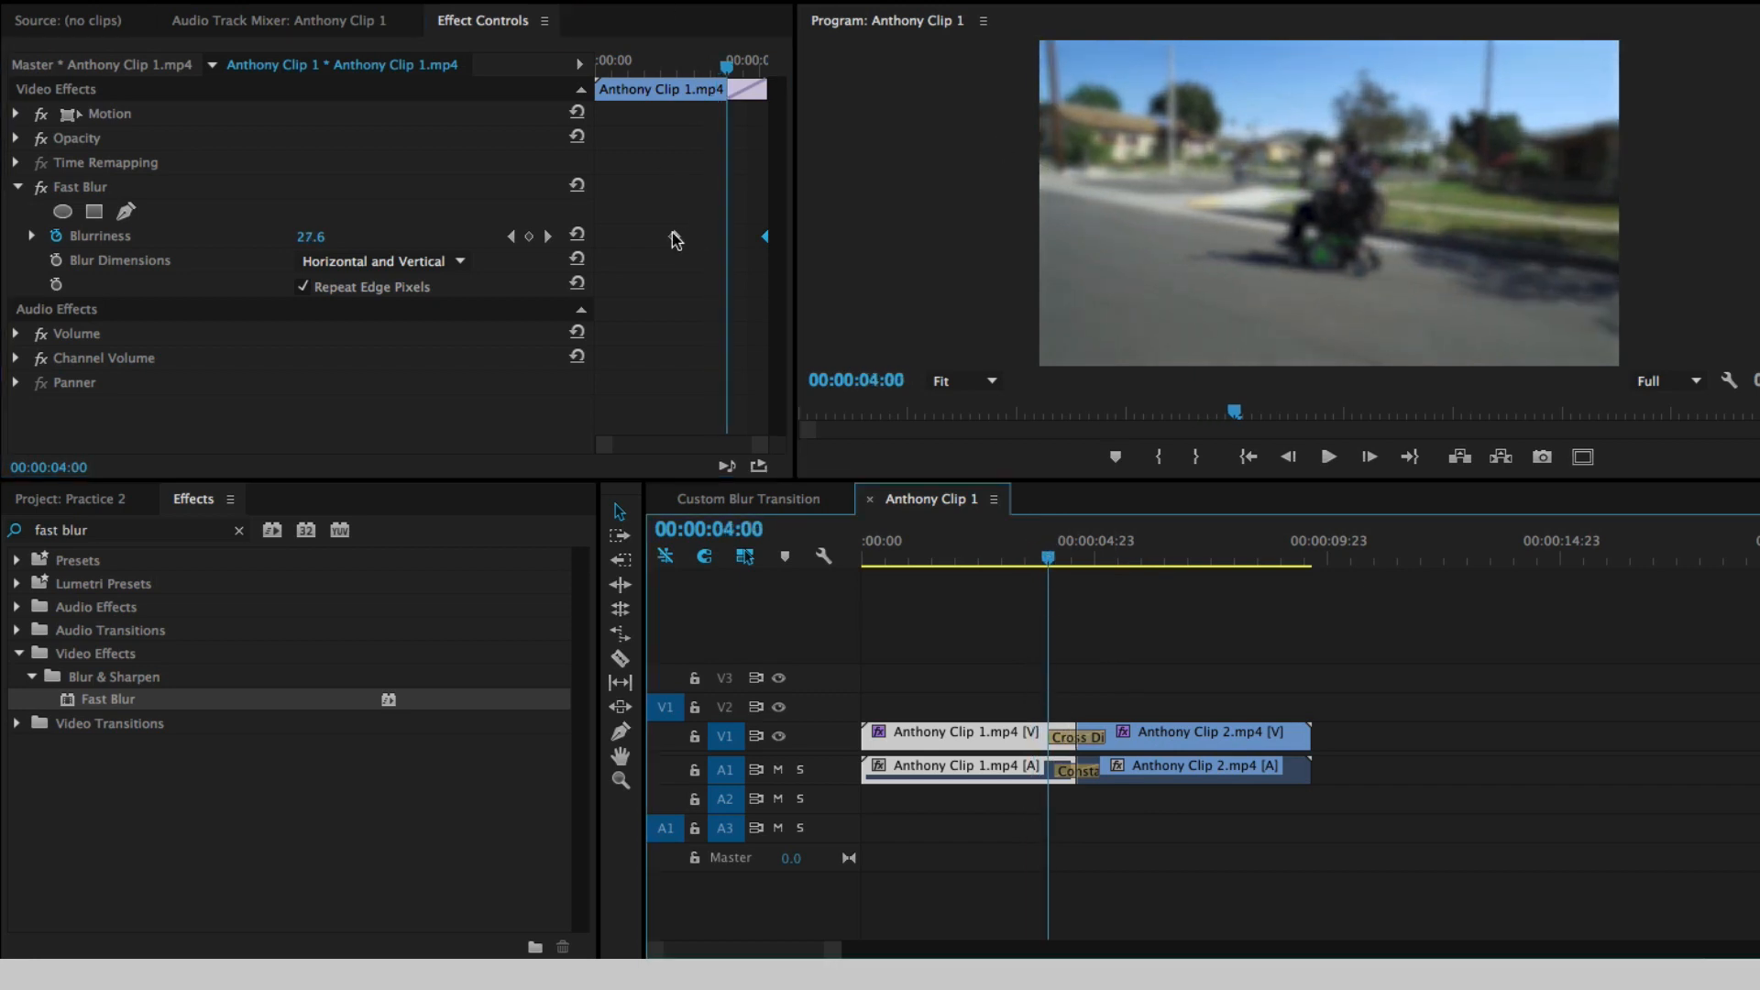
drag(675, 240, 726, 241)
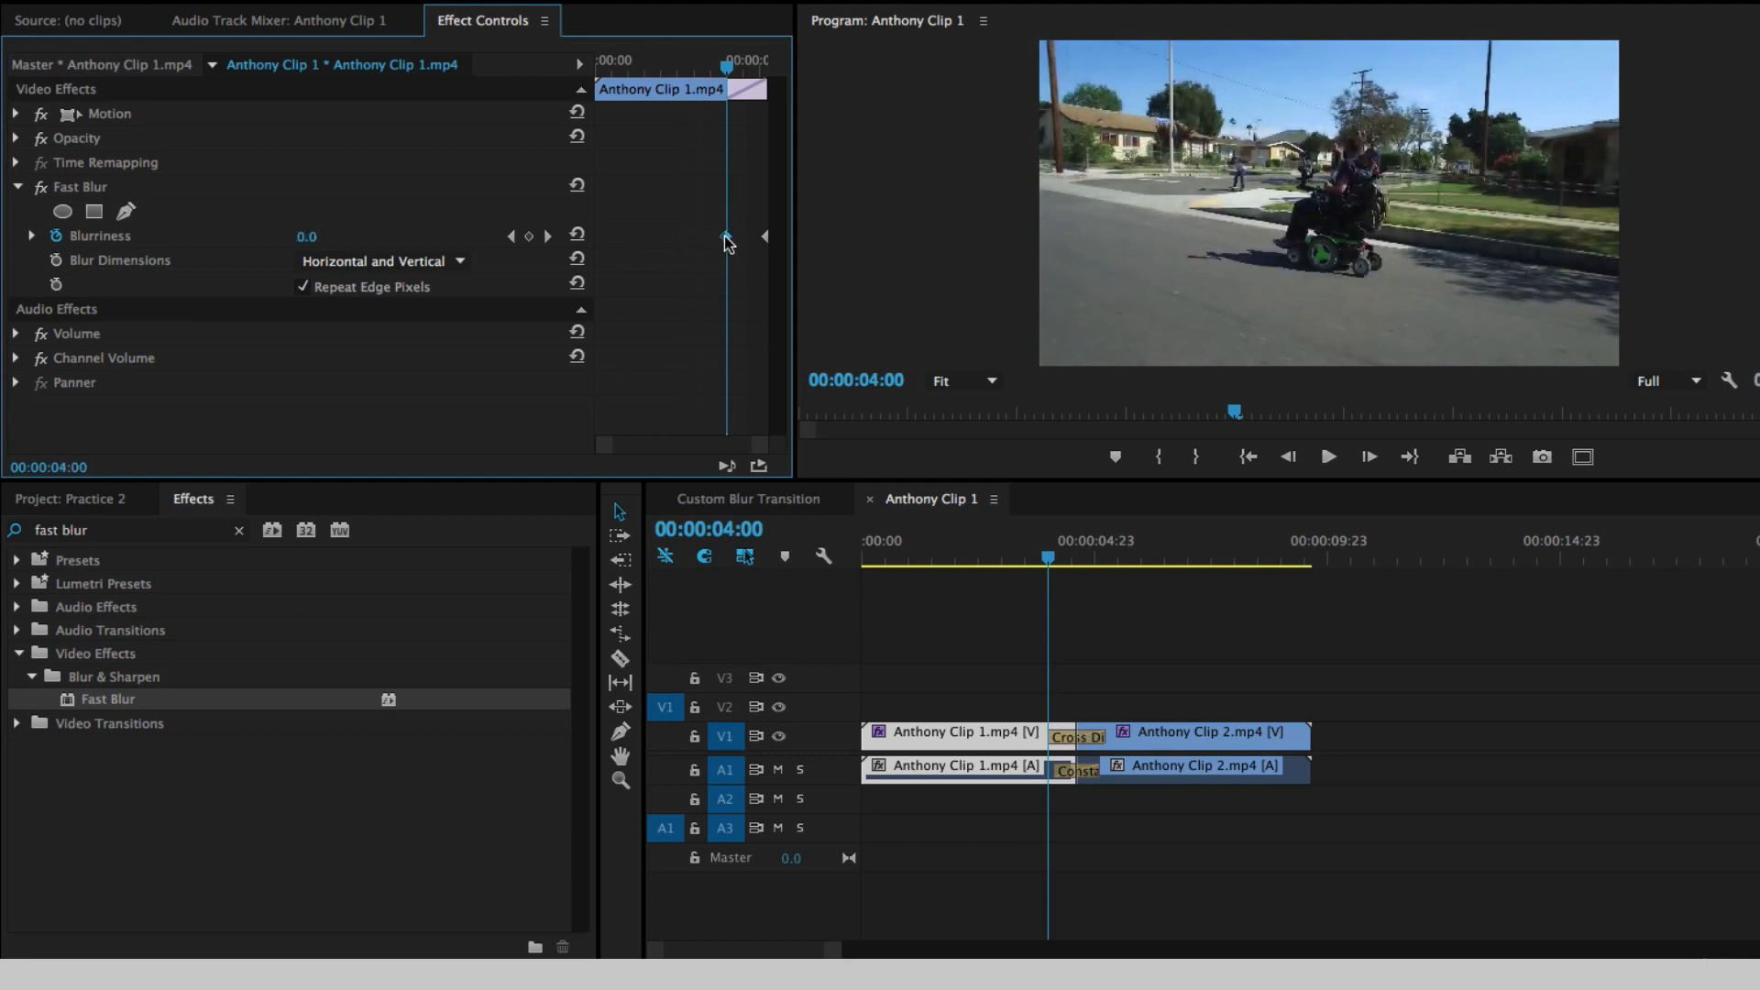
- Move Anthony Clip 2.mp4's 50 Blurriness keyframe to the start of the cross dissolve and its 0 keyframe to 00:00:05:06
click(1059, 557)
drag(1062, 561, 1104, 554)
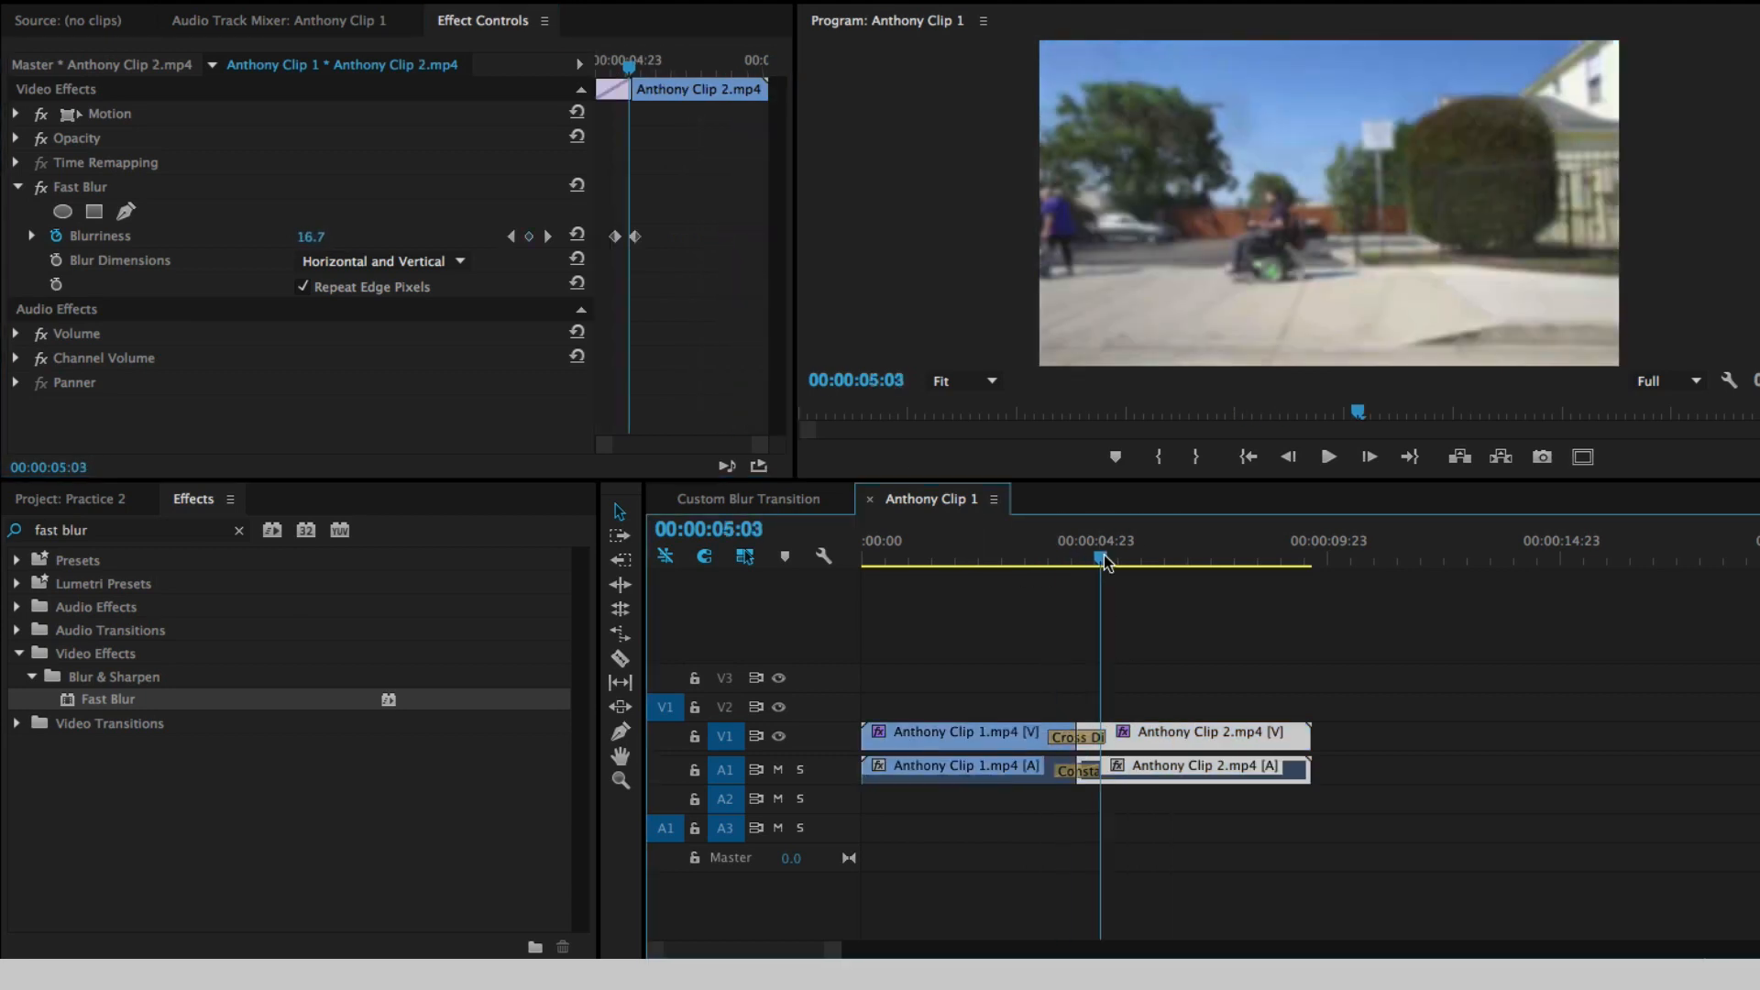
click(1188, 738)
click(616, 238)
drag(614, 238, 556, 237)
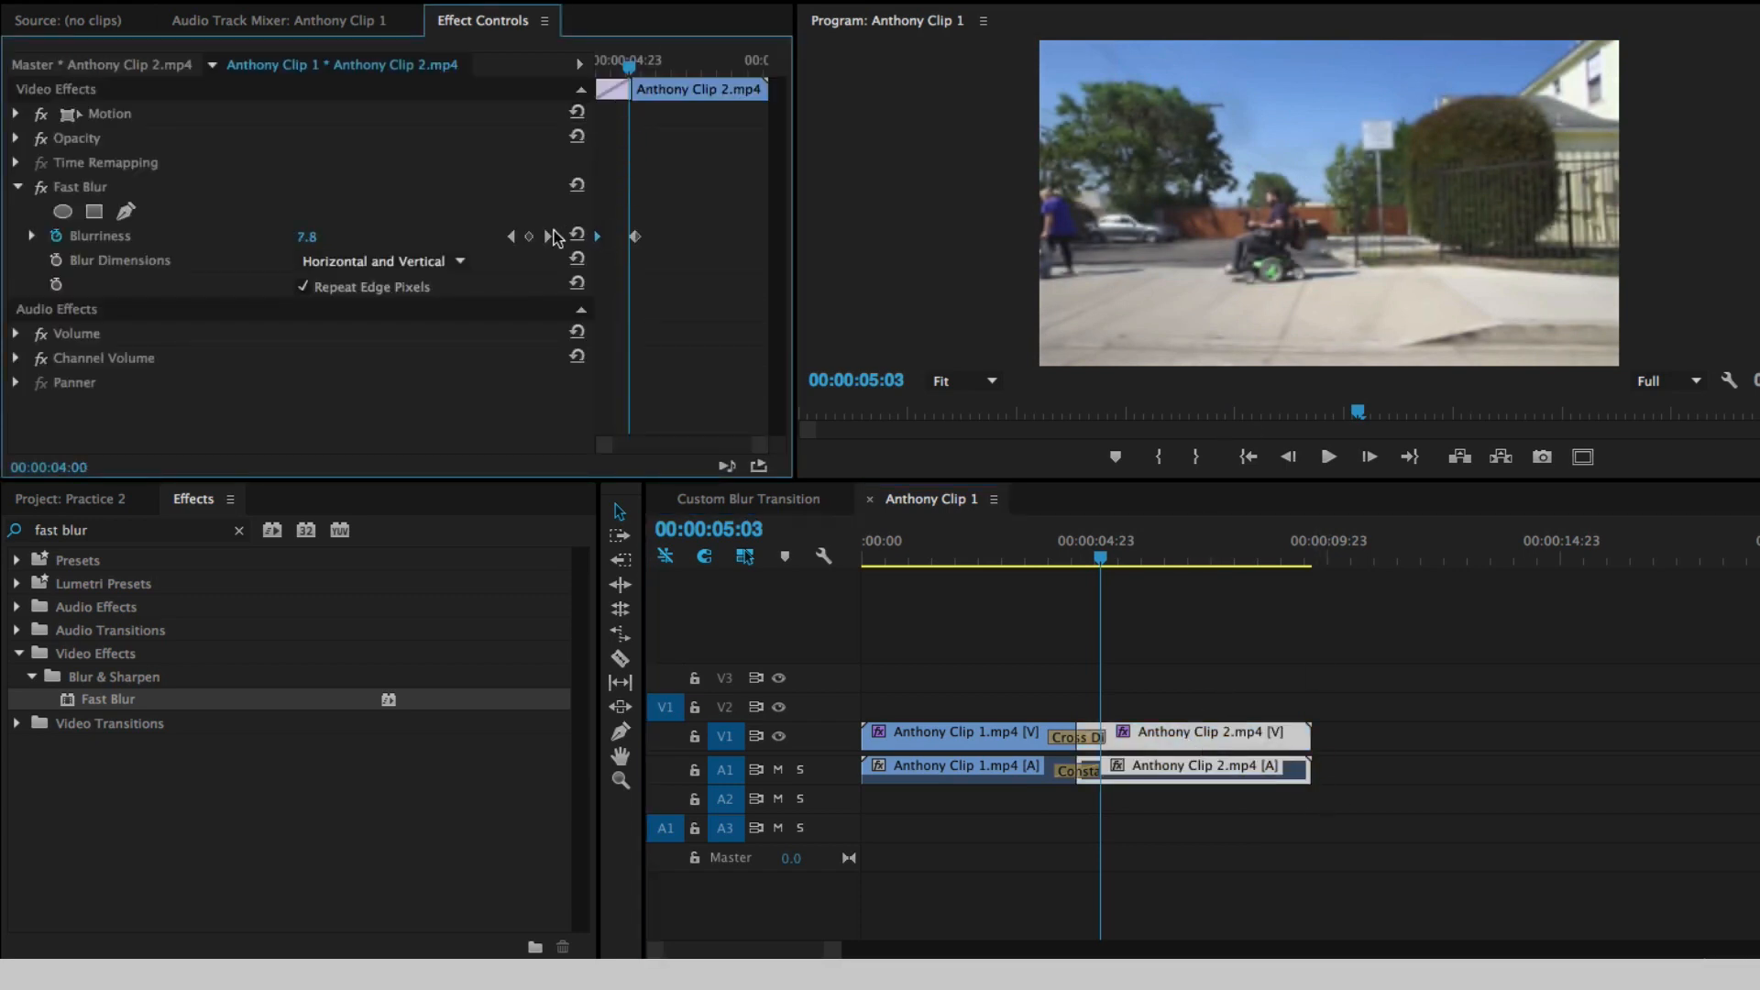
drag(636, 63, 637, 71)
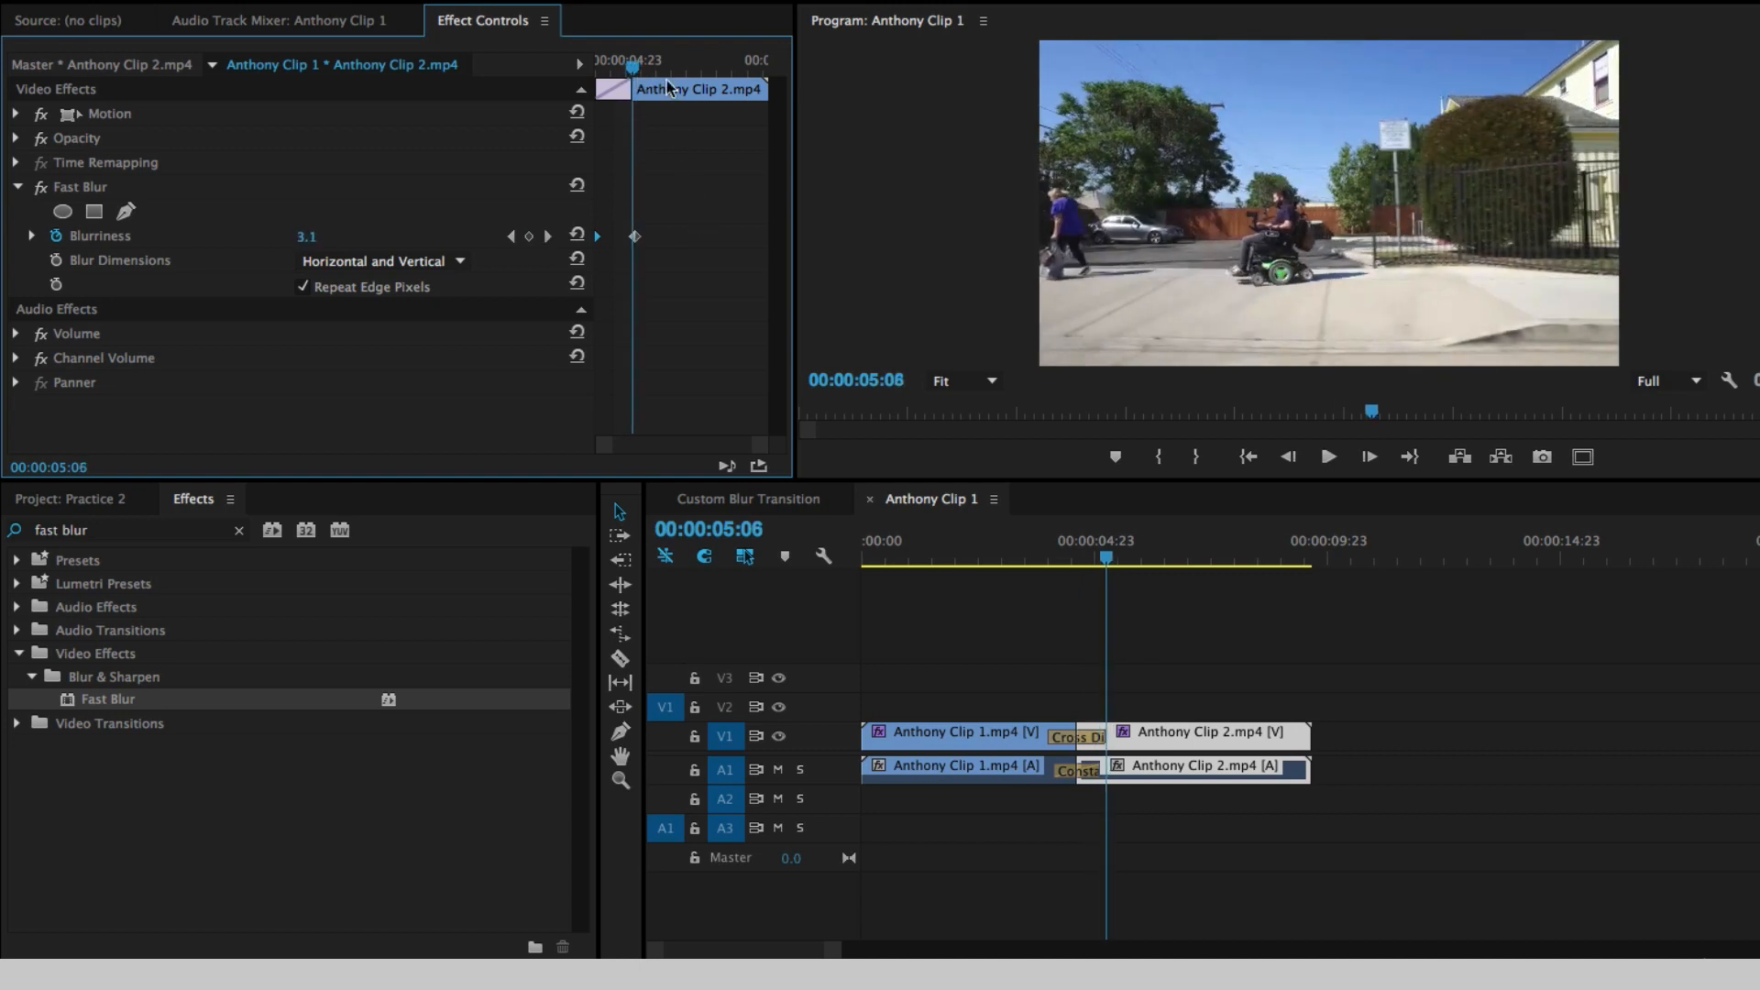
drag(639, 243, 634, 244)
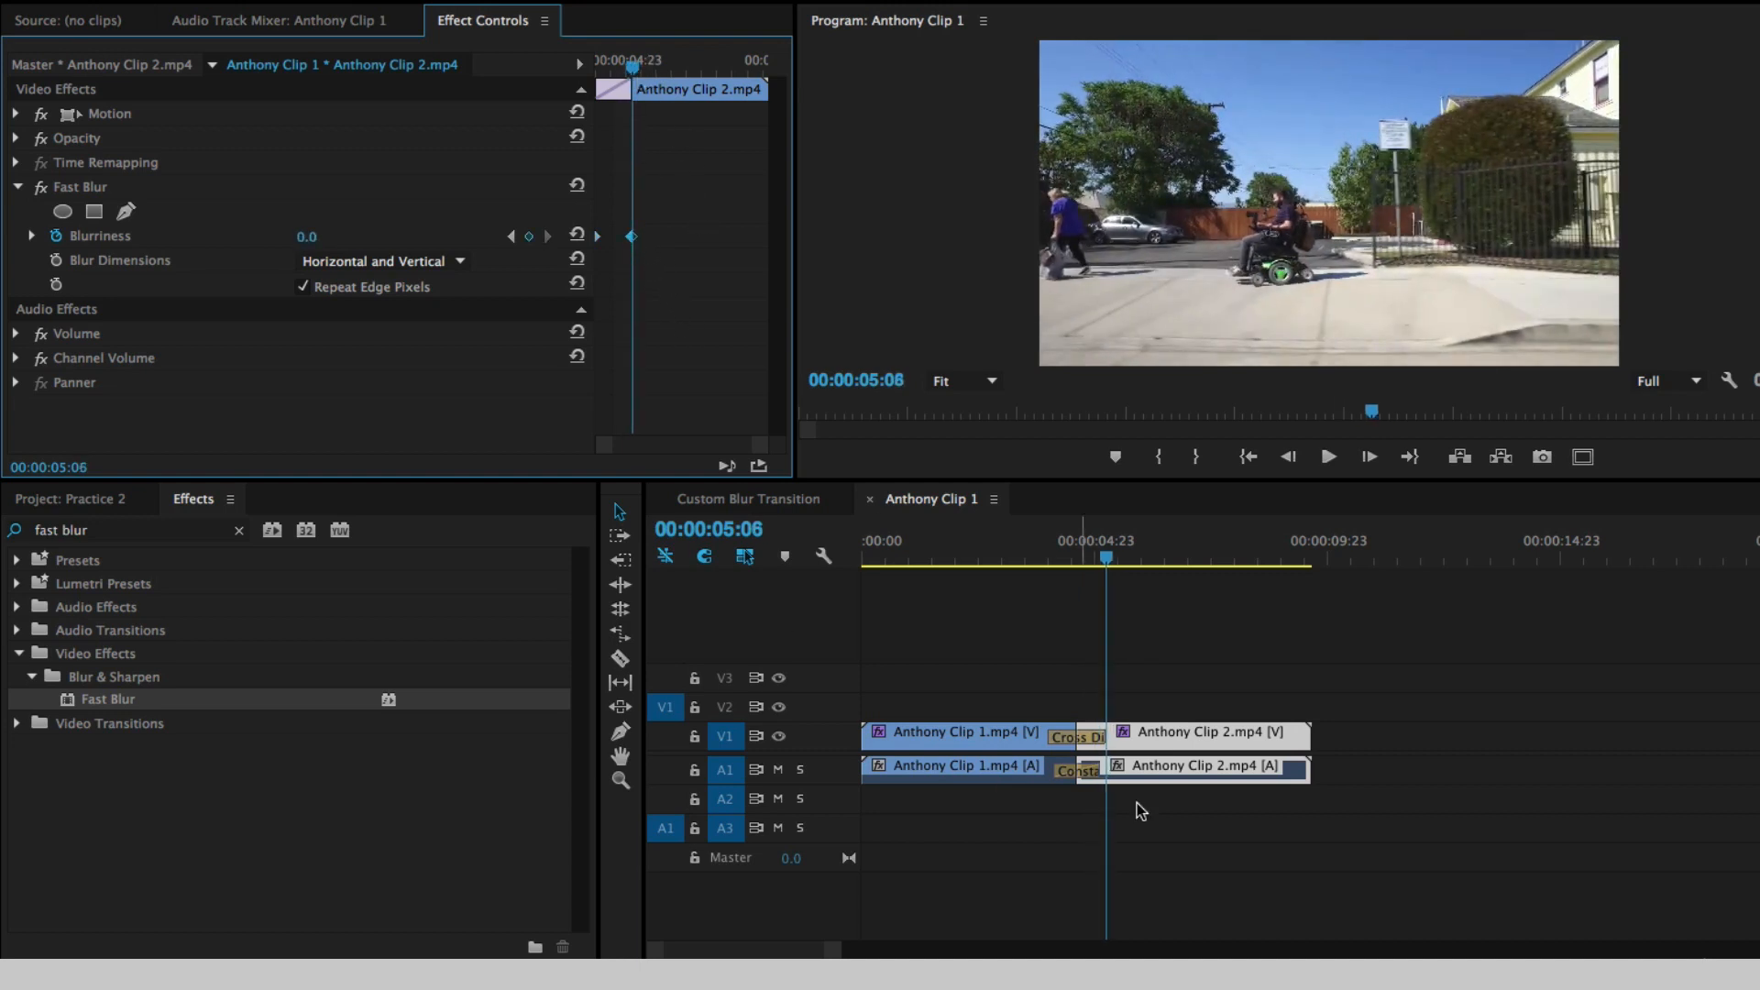
- Play back the blur transition twice from just after 3 seconds to check the timing of the realigned keyframes
click(1014, 560)
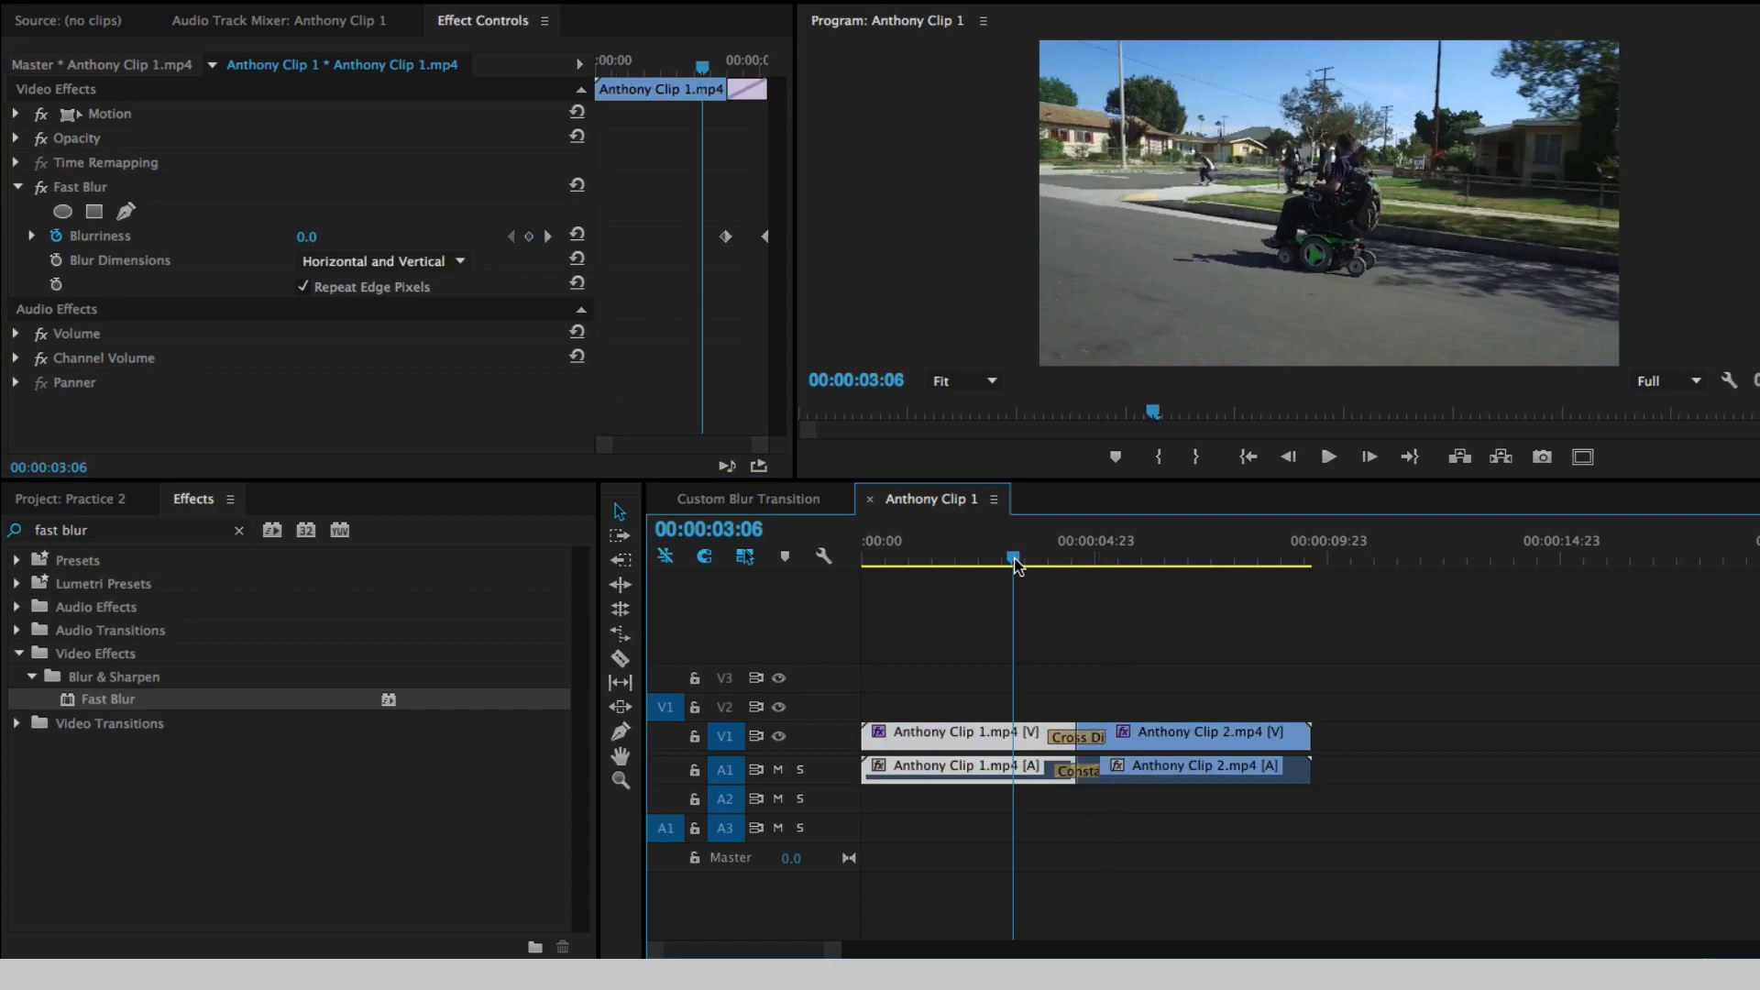
key(space)
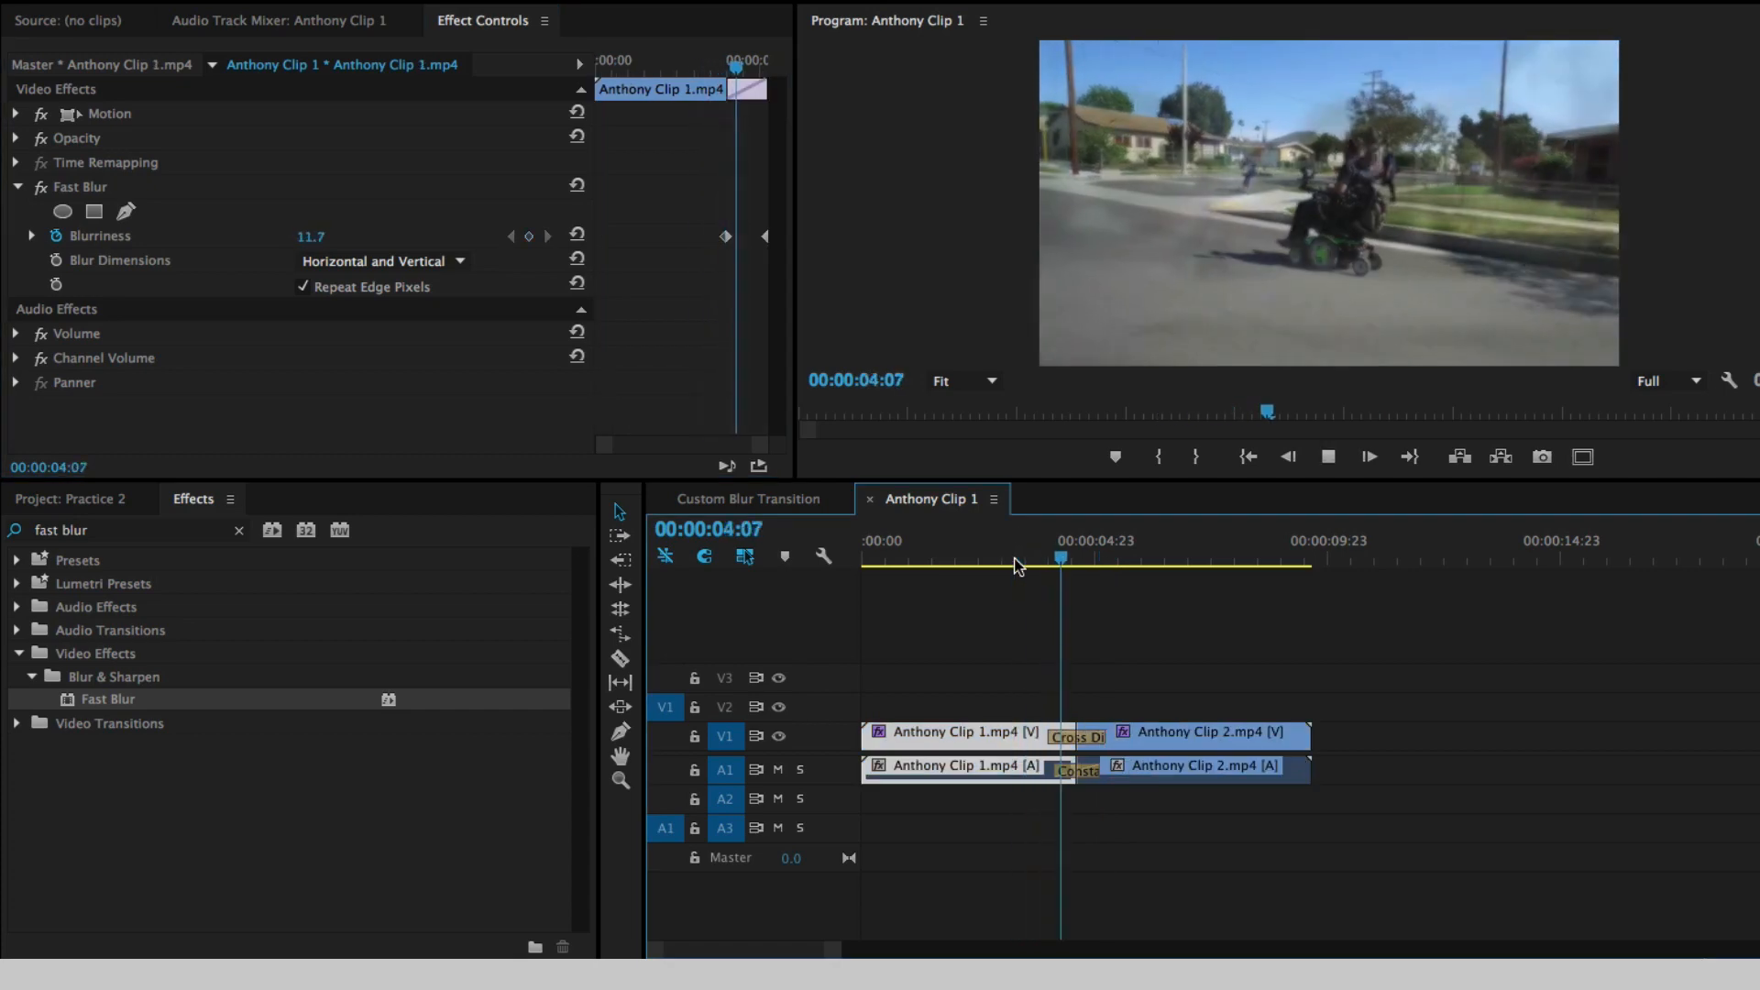
click(1032, 560)
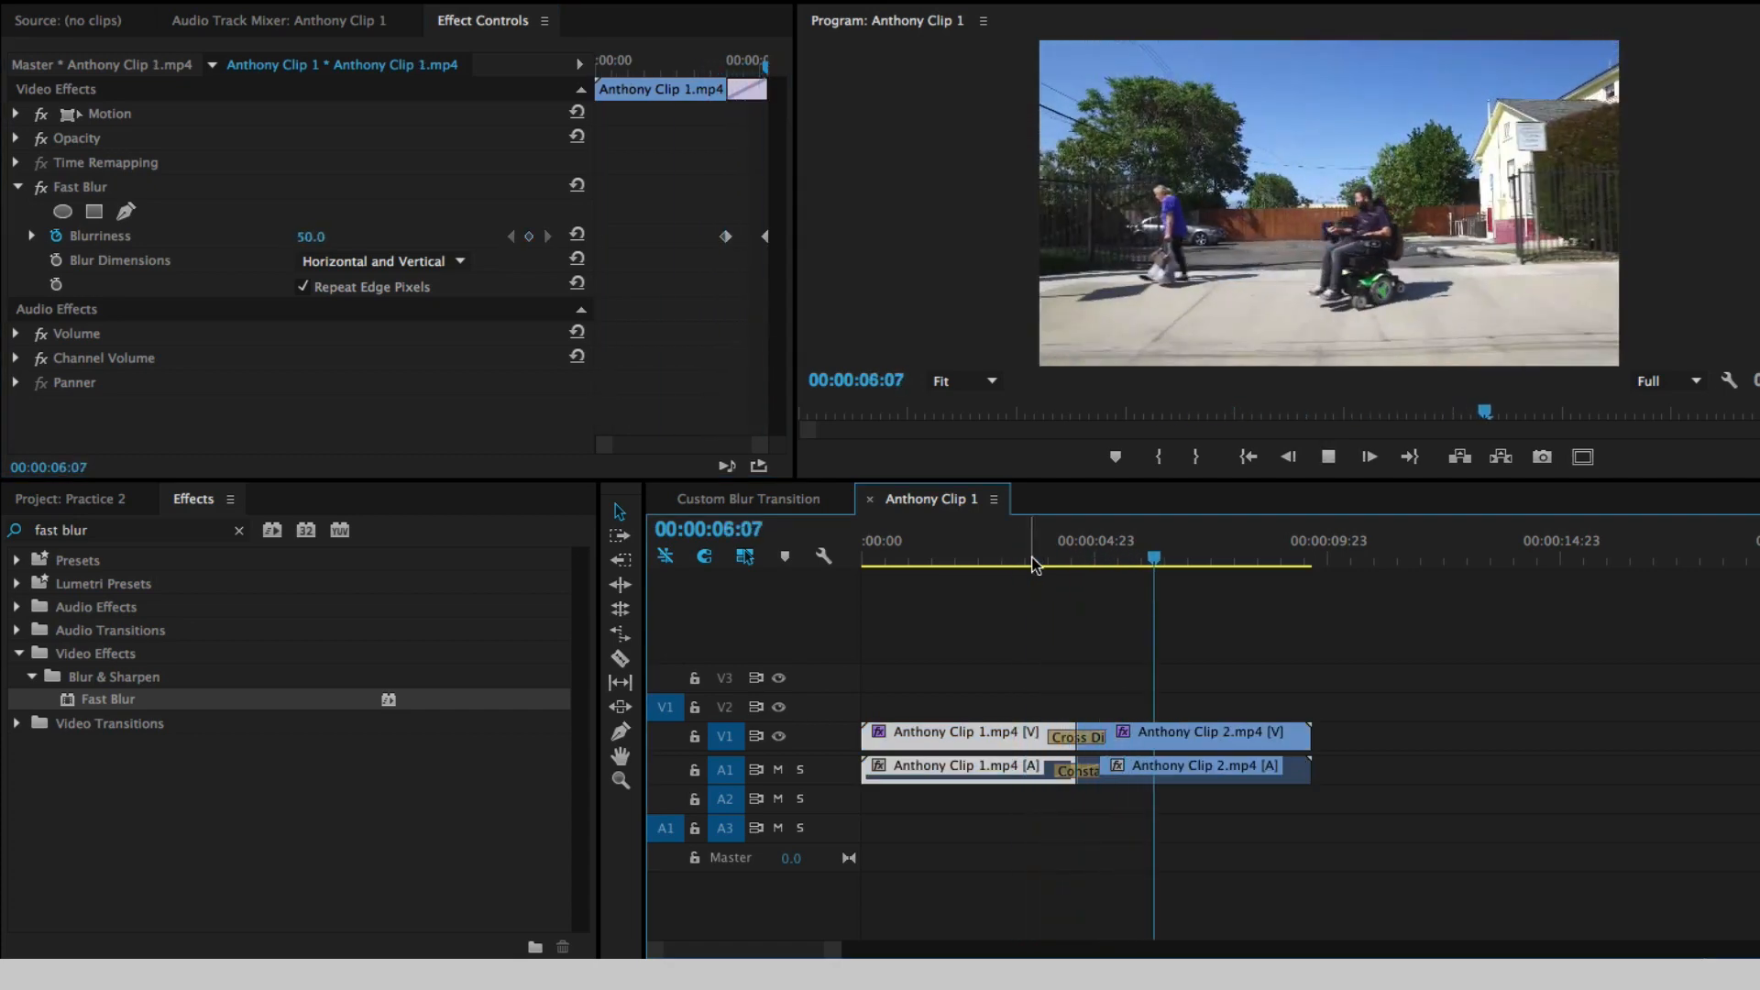
key(space)
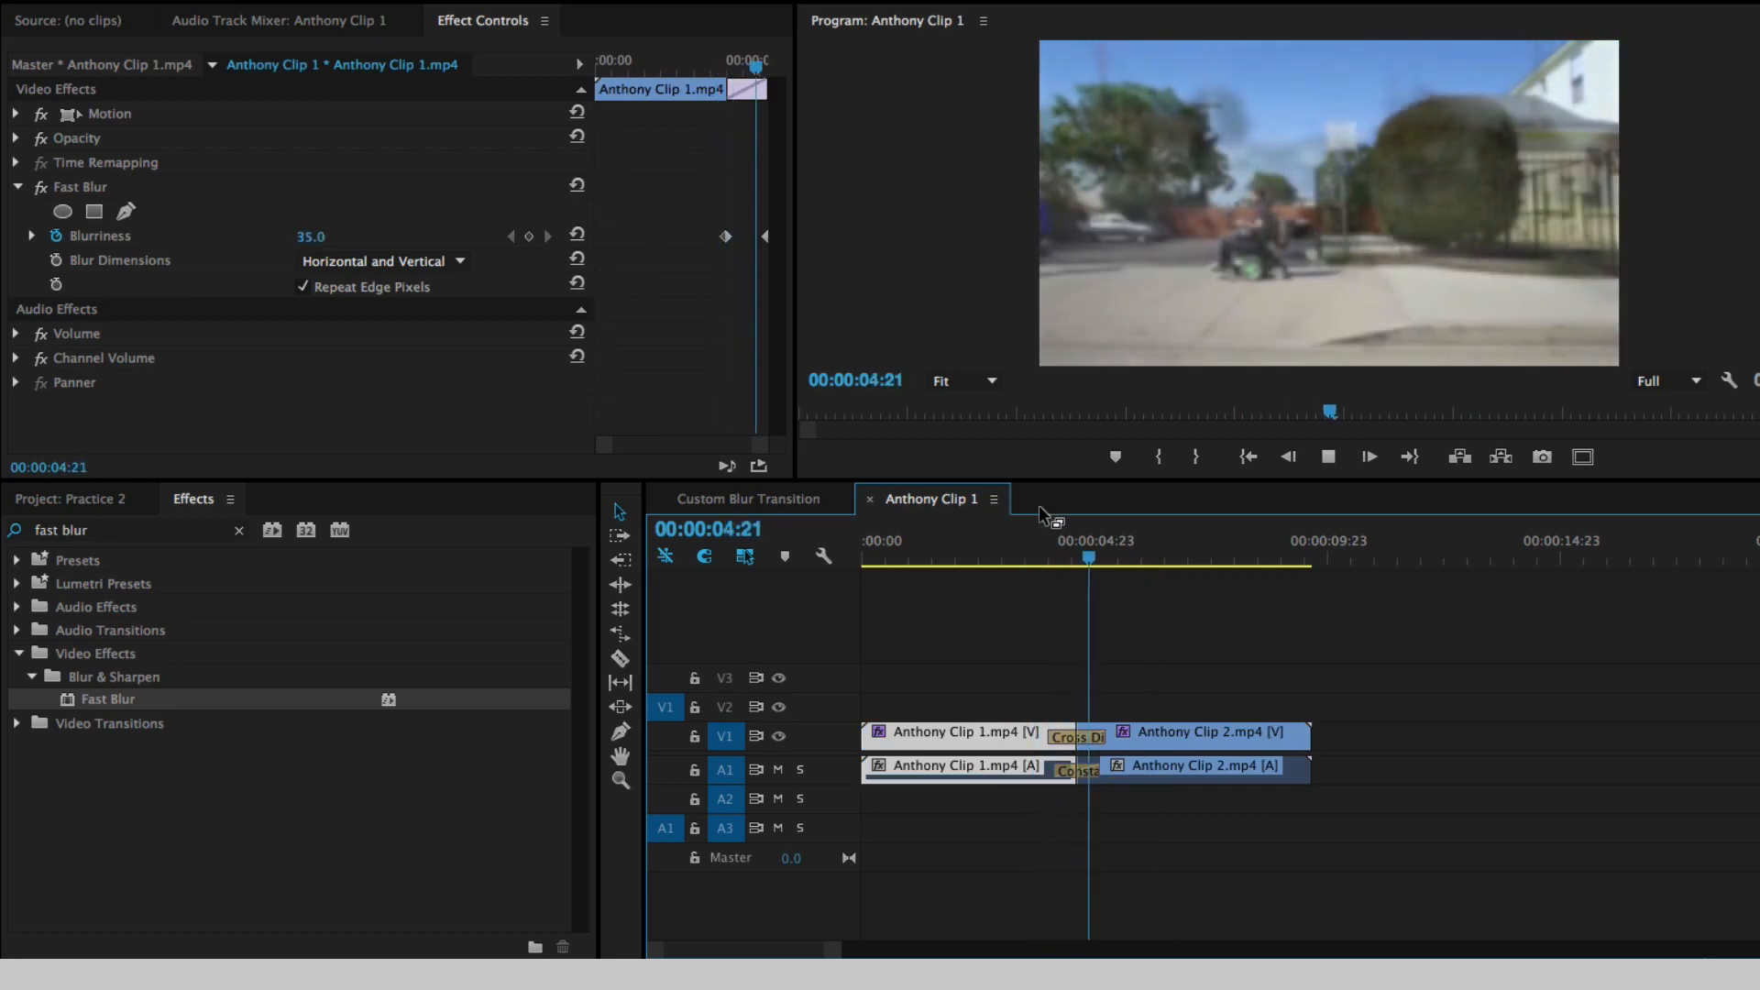
click(1019, 560)
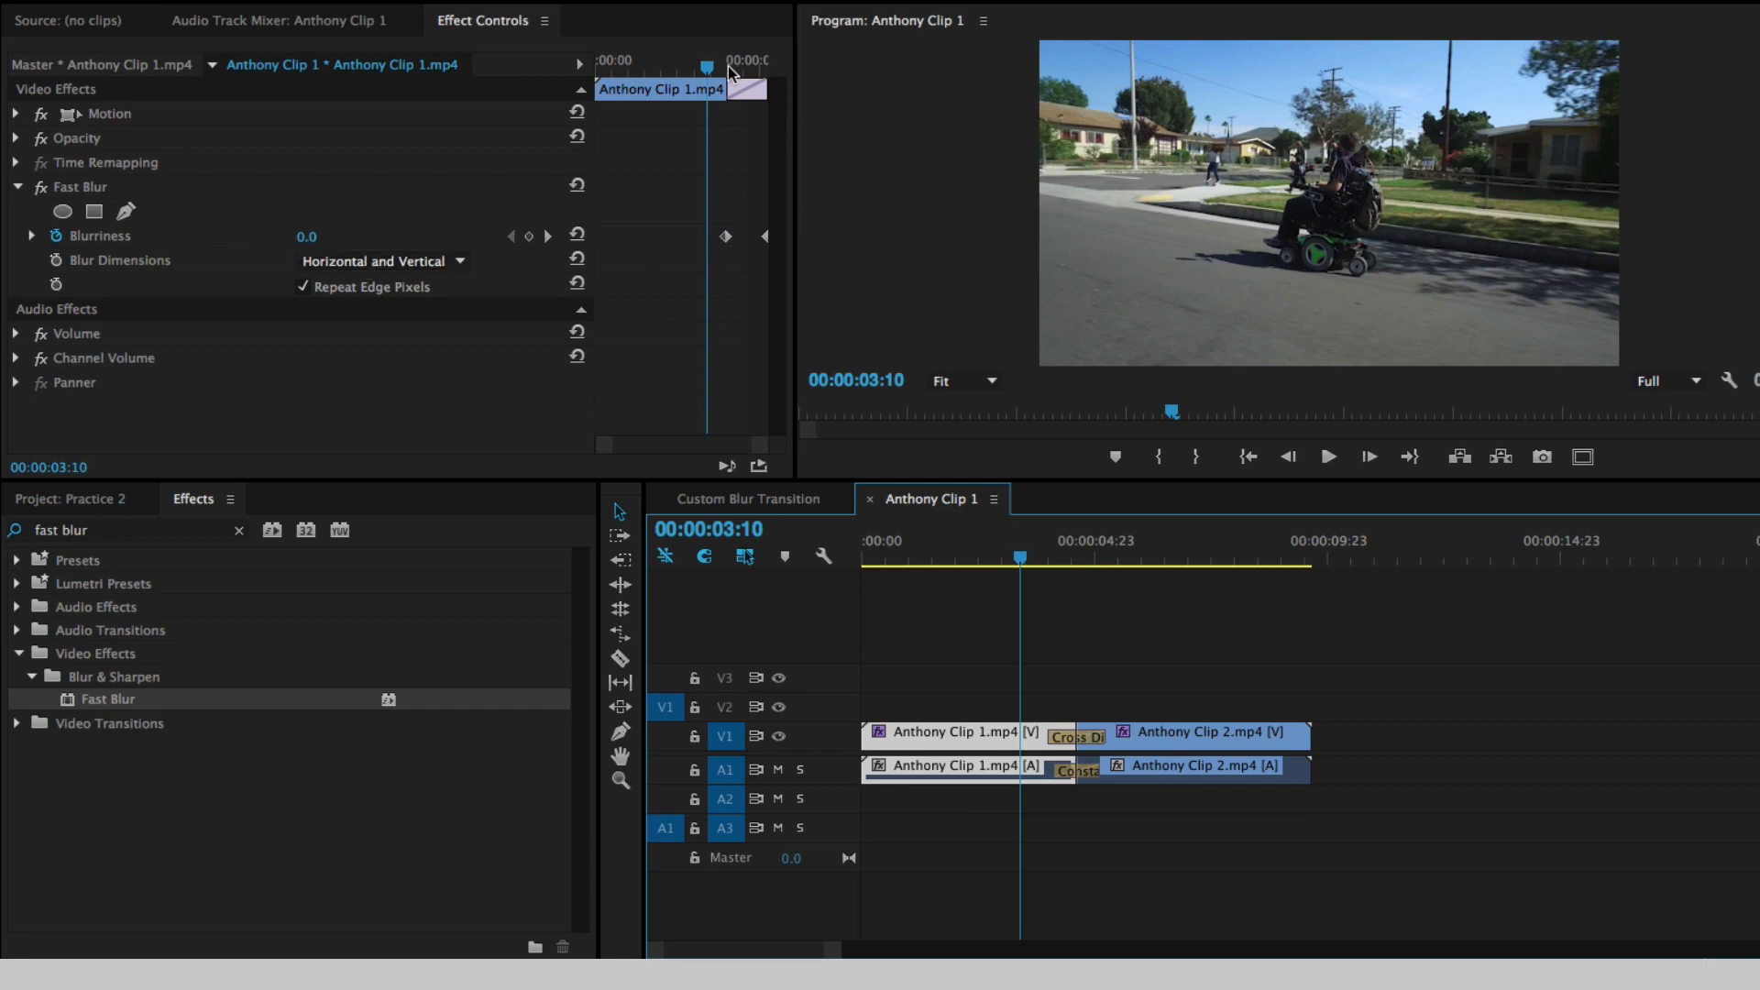
- Move Anthony Clip 1.mp4's 0 Blurriness keyframe earlier, ahead of the start of the cross dissolve, and preview the longer blur-in
drag(729, 67, 725, 179)
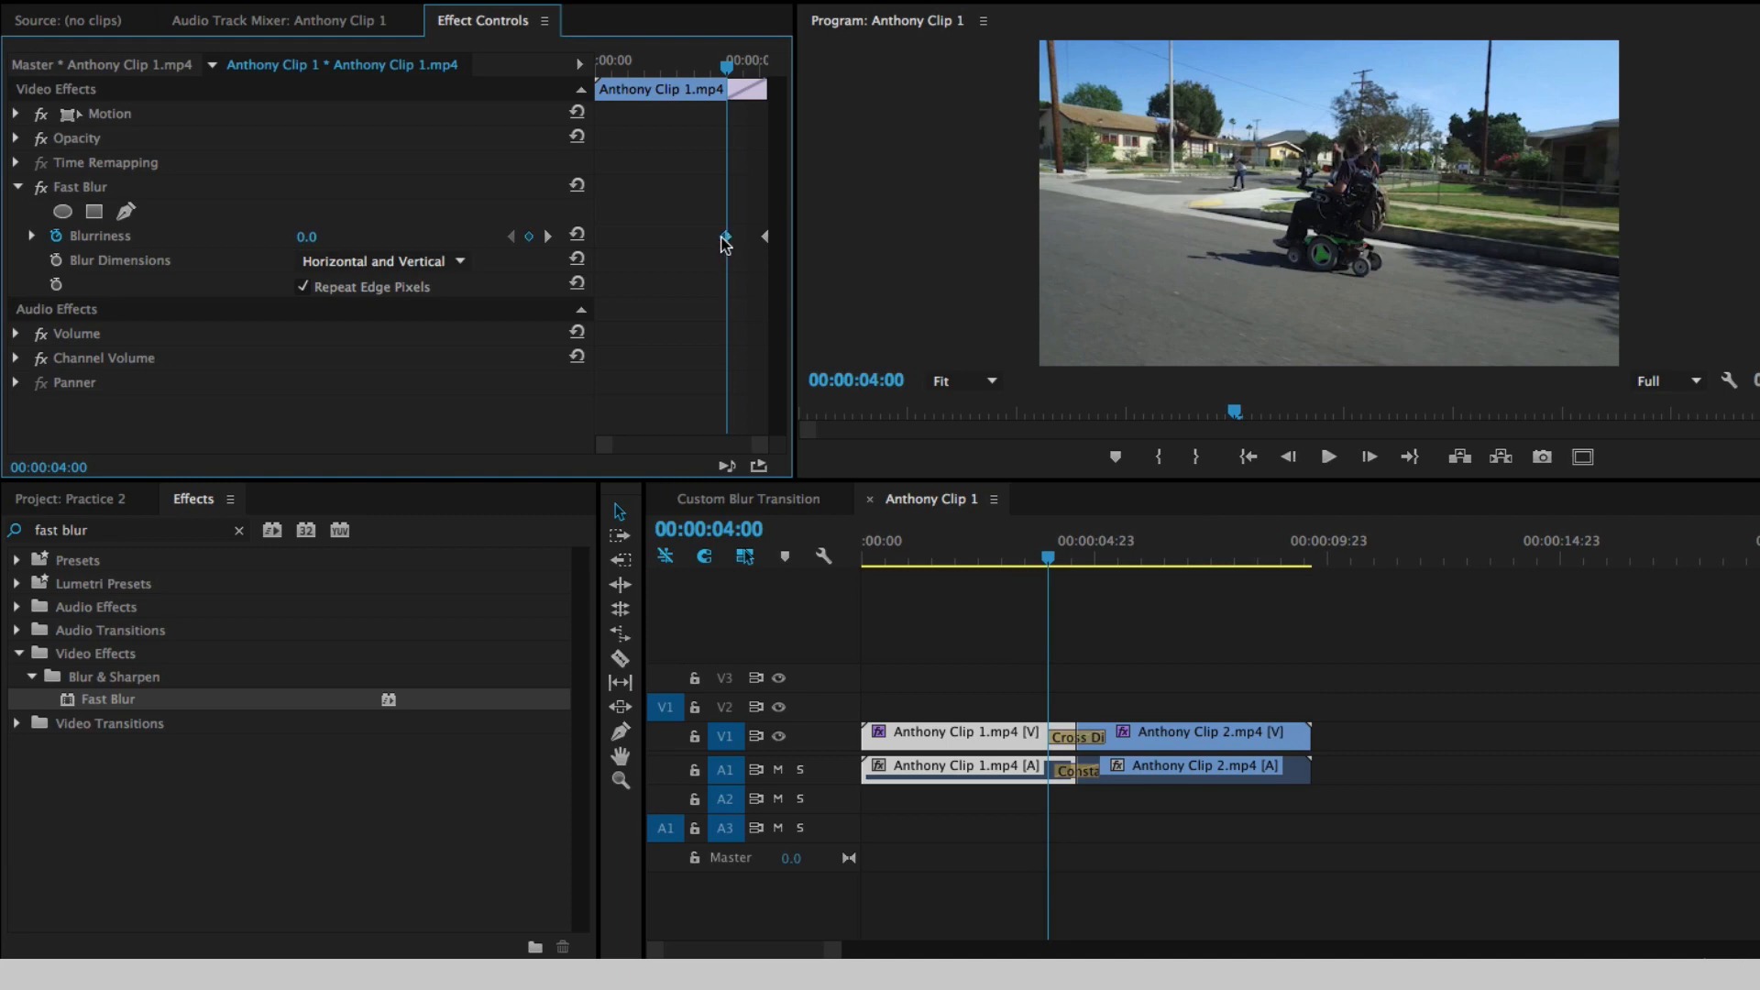
drag(724, 237, 699, 238)
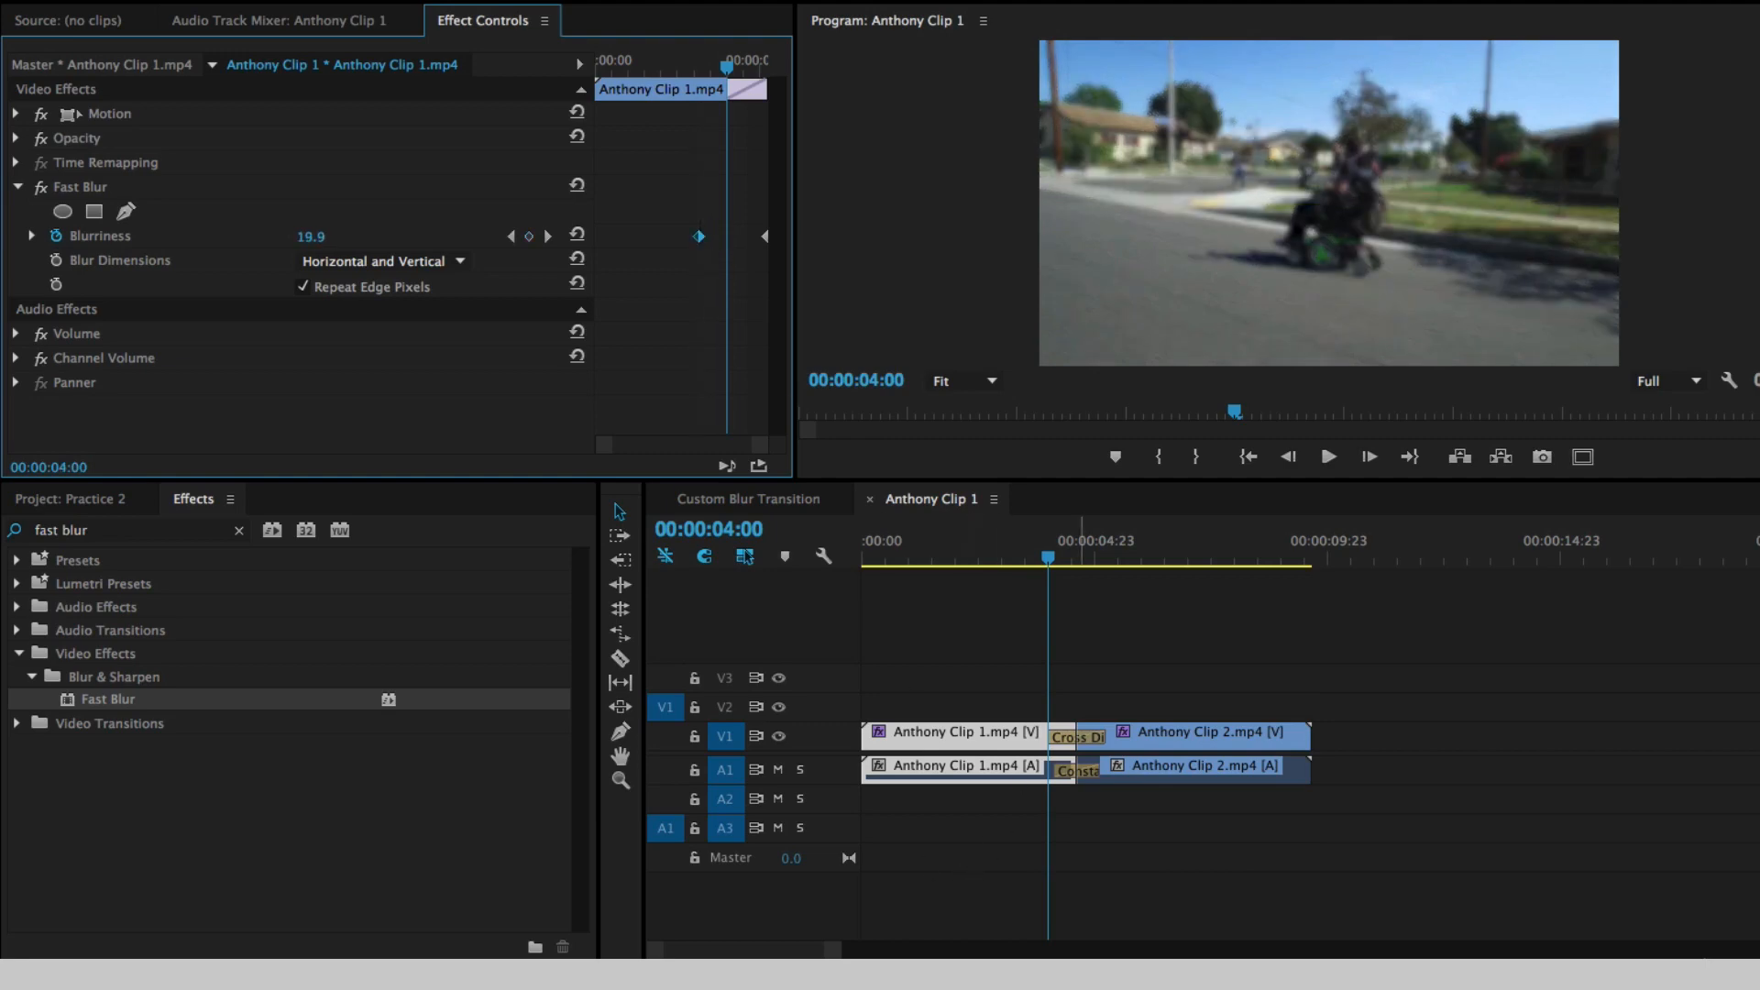
drag(701, 68, 665, 66)
key(space)
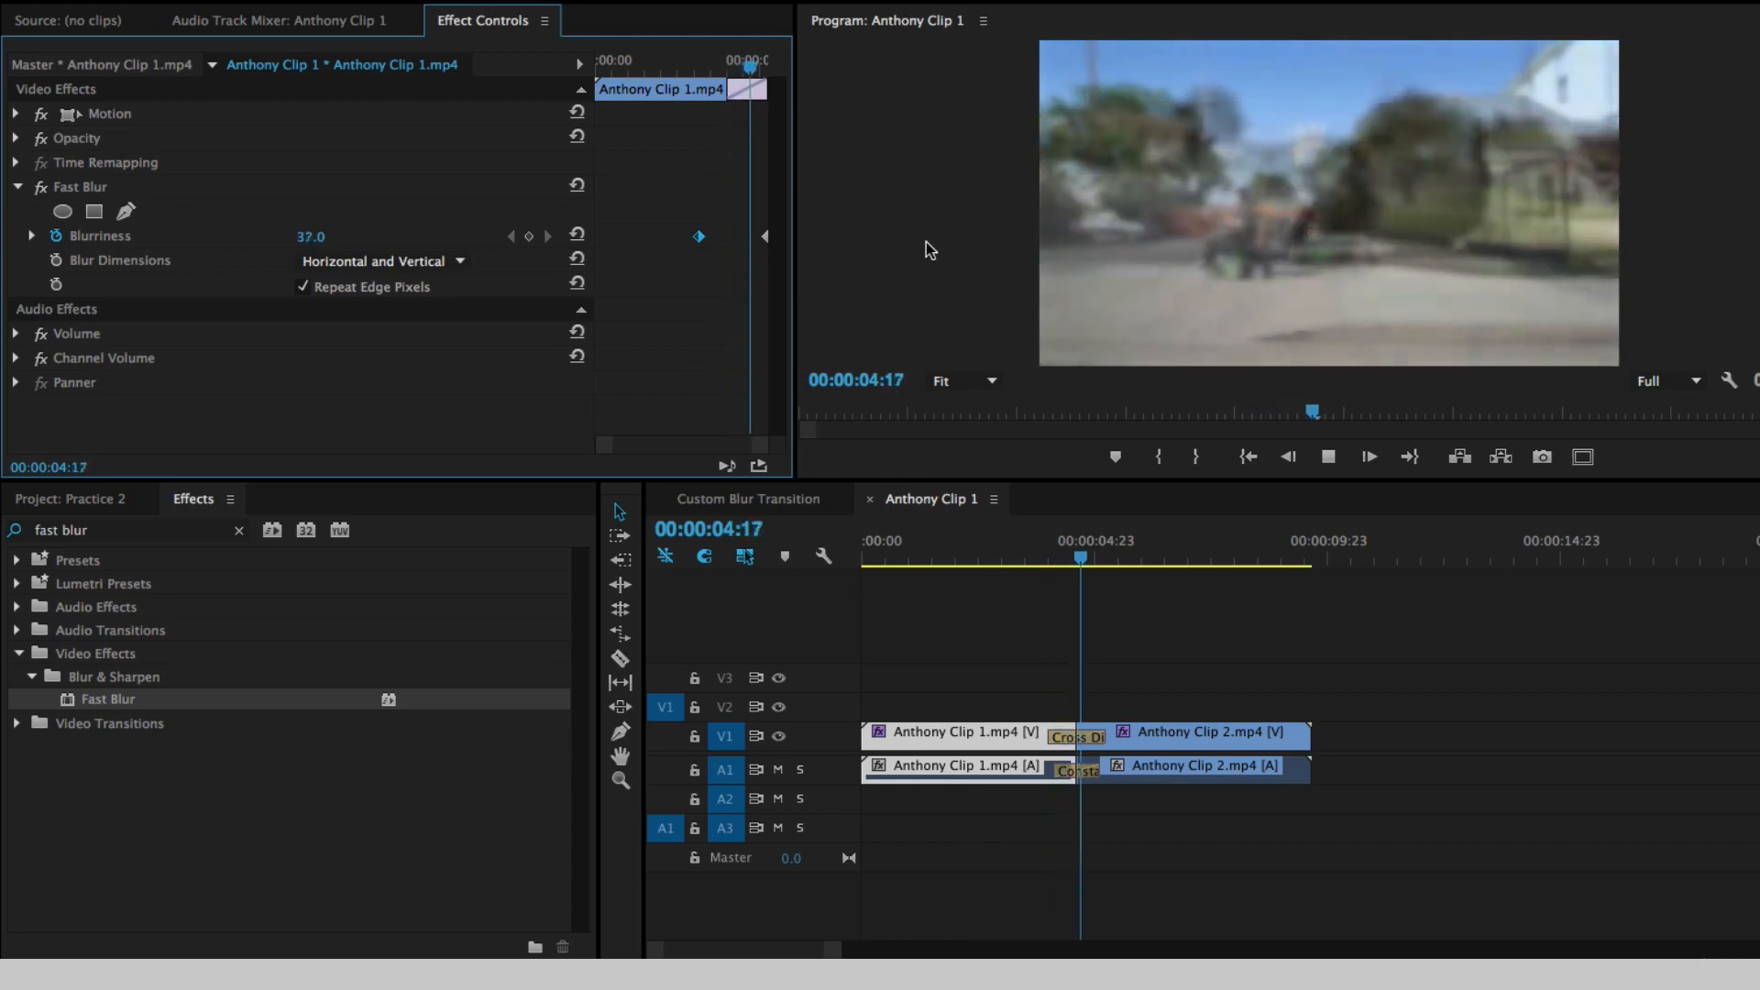
- Move Anthony Clip 2.mp4's 0 Blurriness keyframe past the end of the cross dissolve to 00:00:06:02
click(1202, 705)
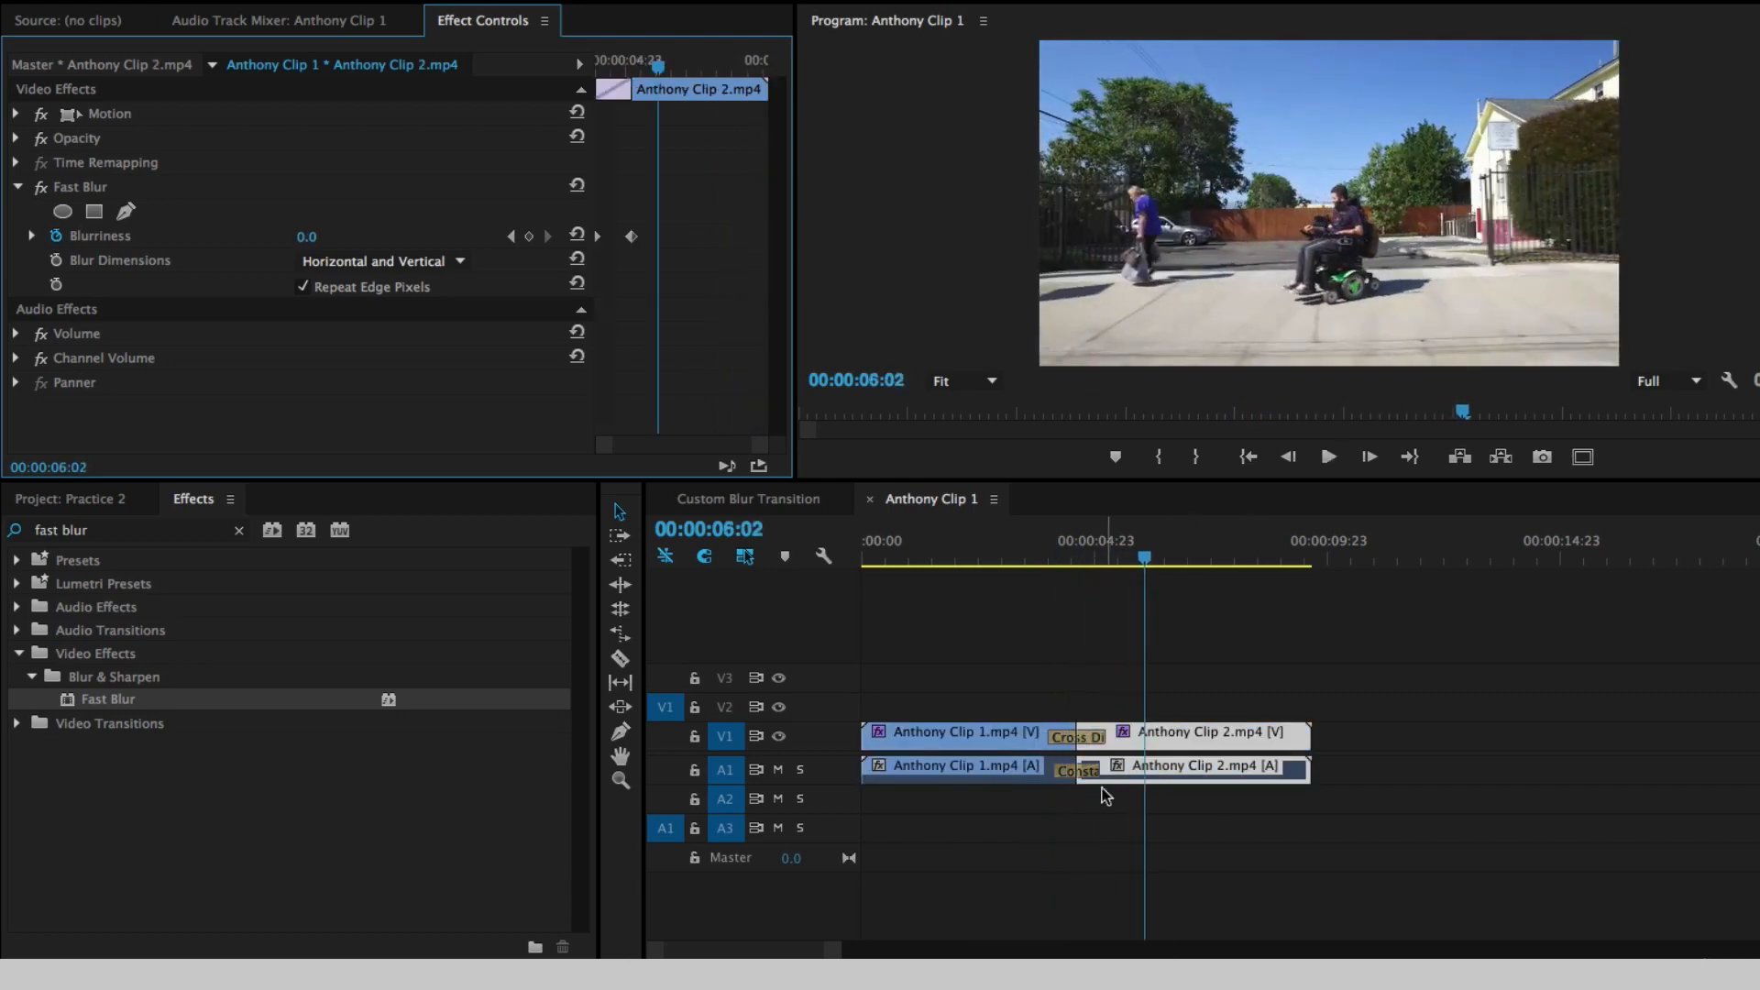
click(1176, 736)
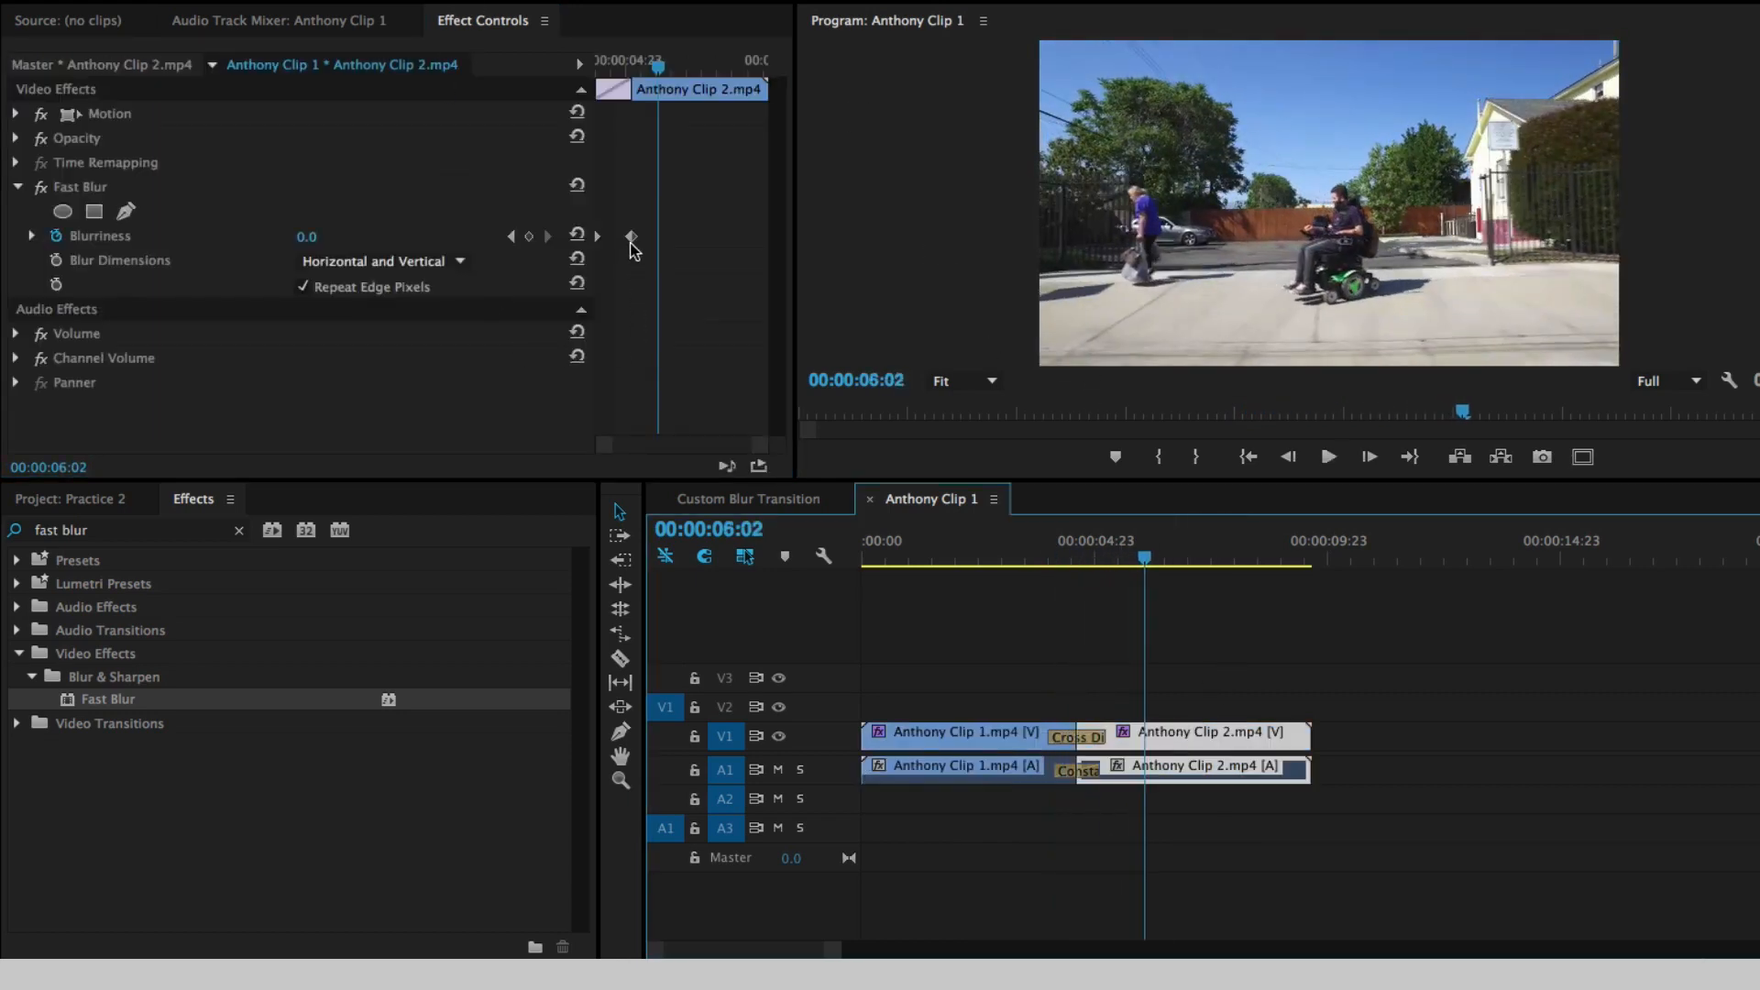
drag(636, 243, 658, 245)
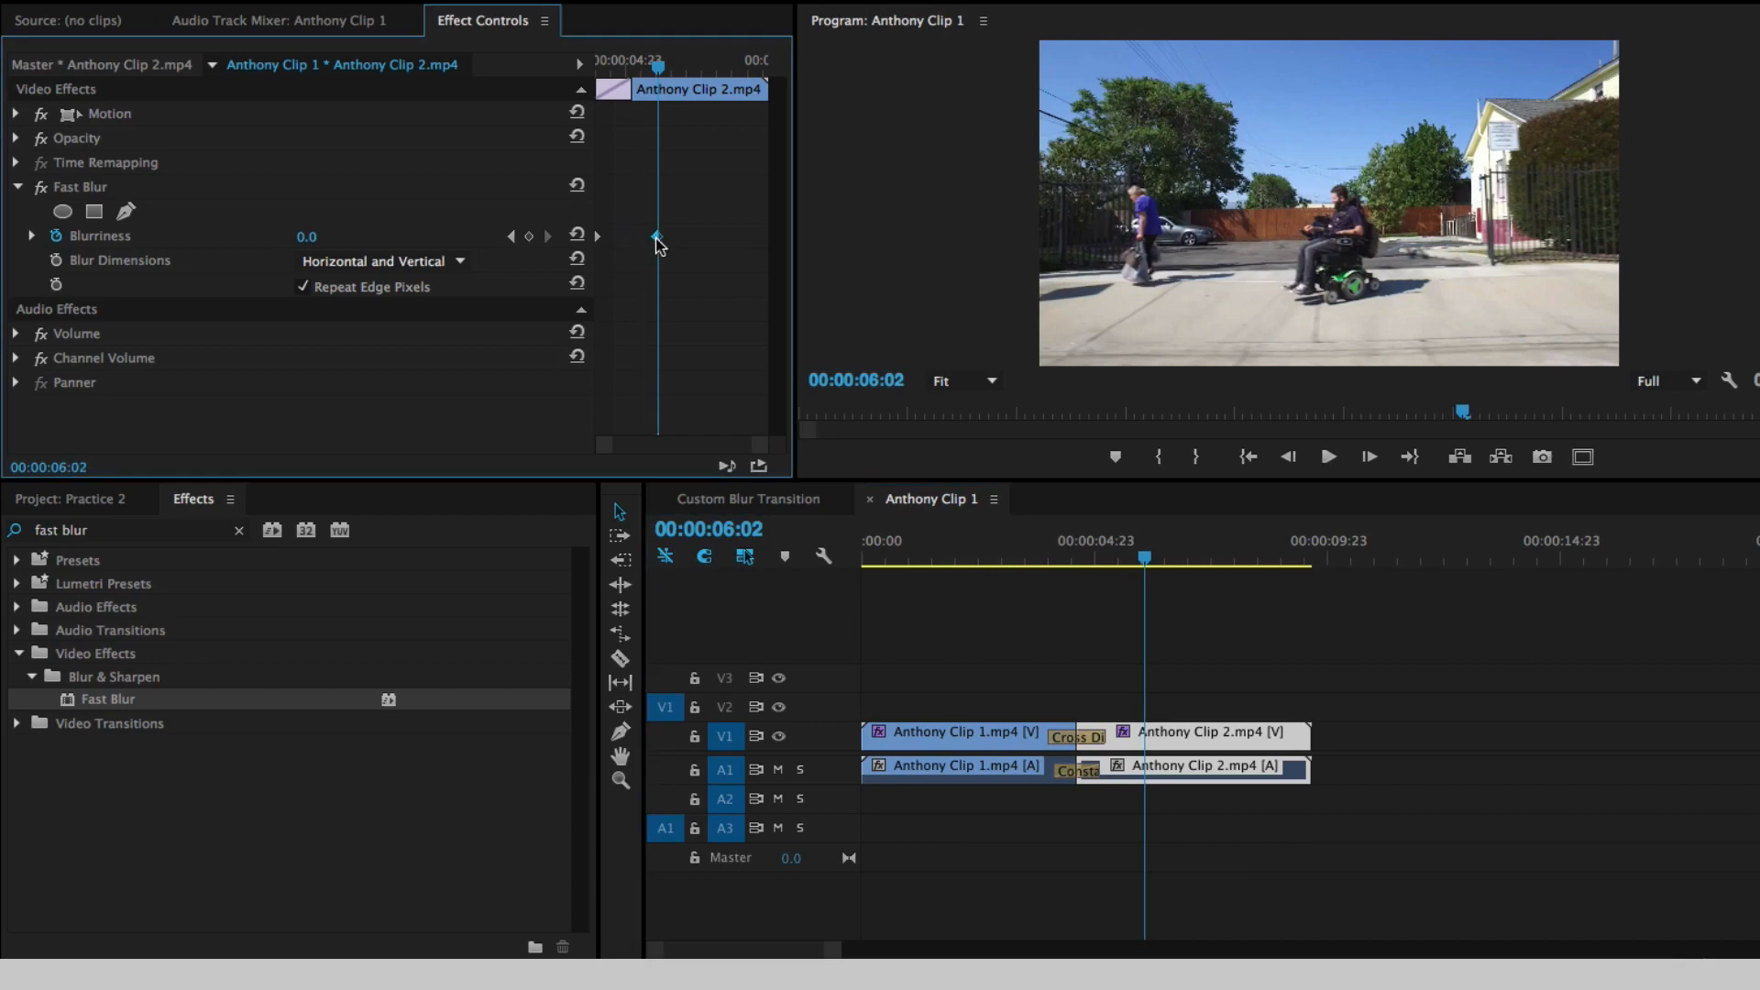
- Play back the lengthened blur transition twice from within Anthony Clip 1.mp4 into Anthony Clip 2.mp4
click(1010, 549)
key(space)
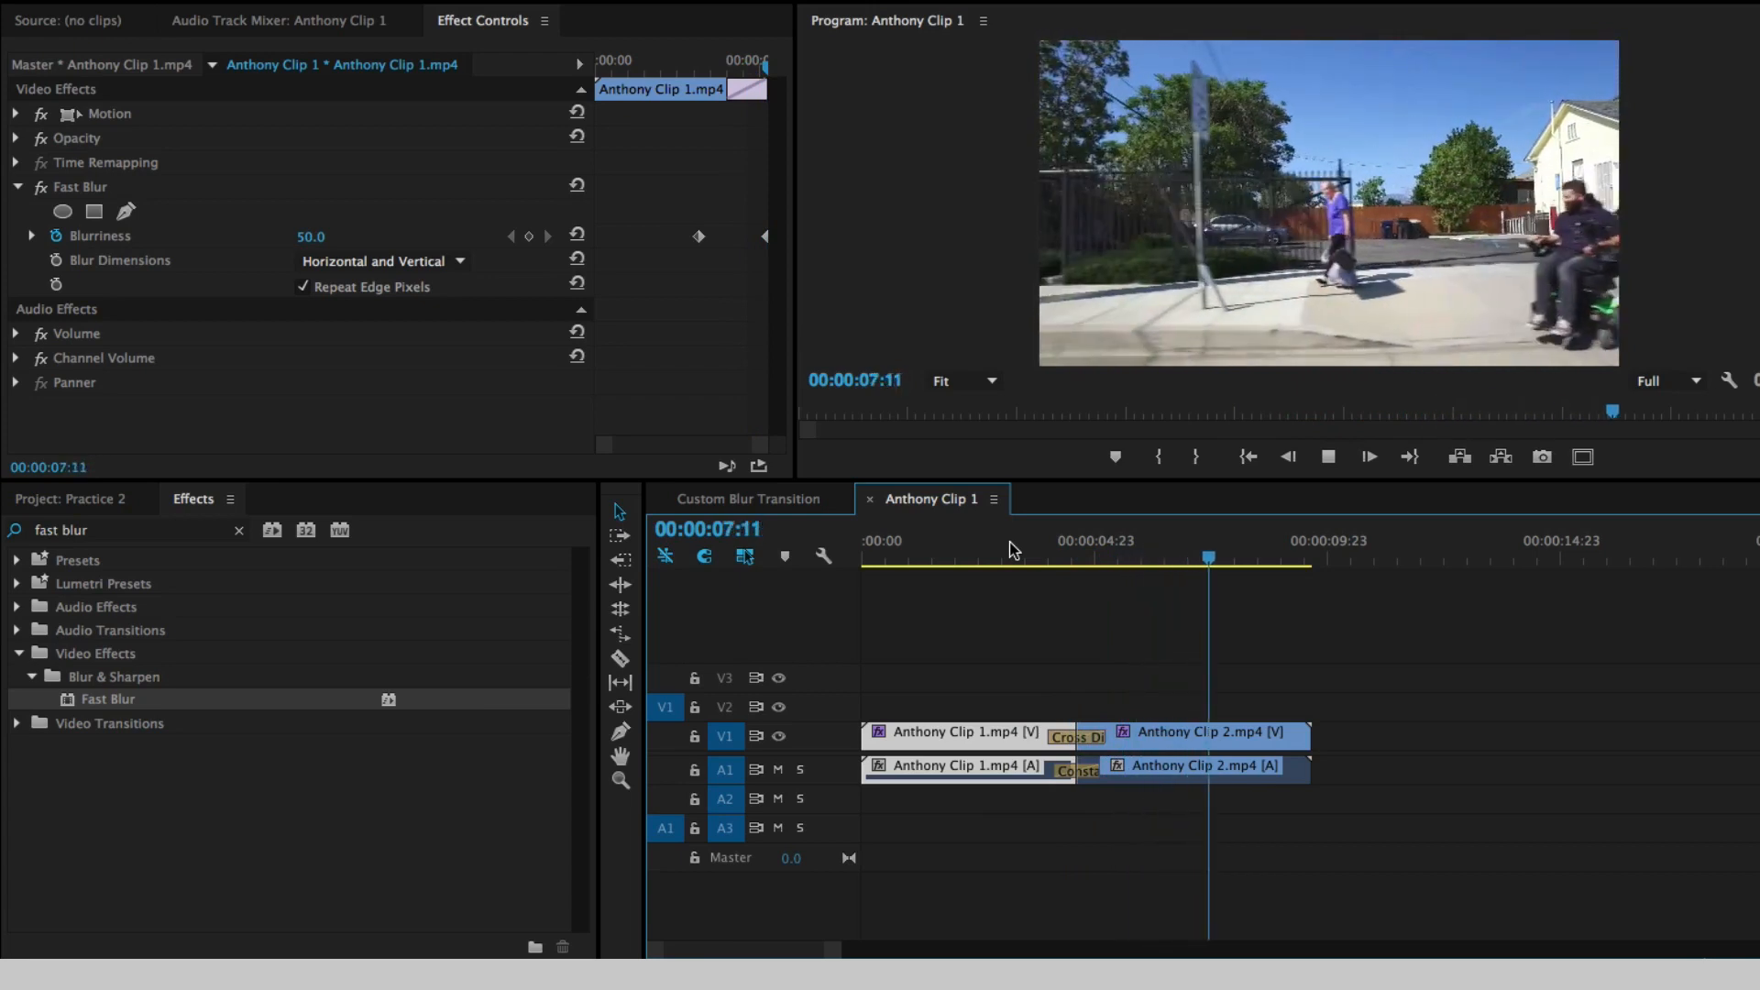
key(space)
click(952, 548)
key(space)
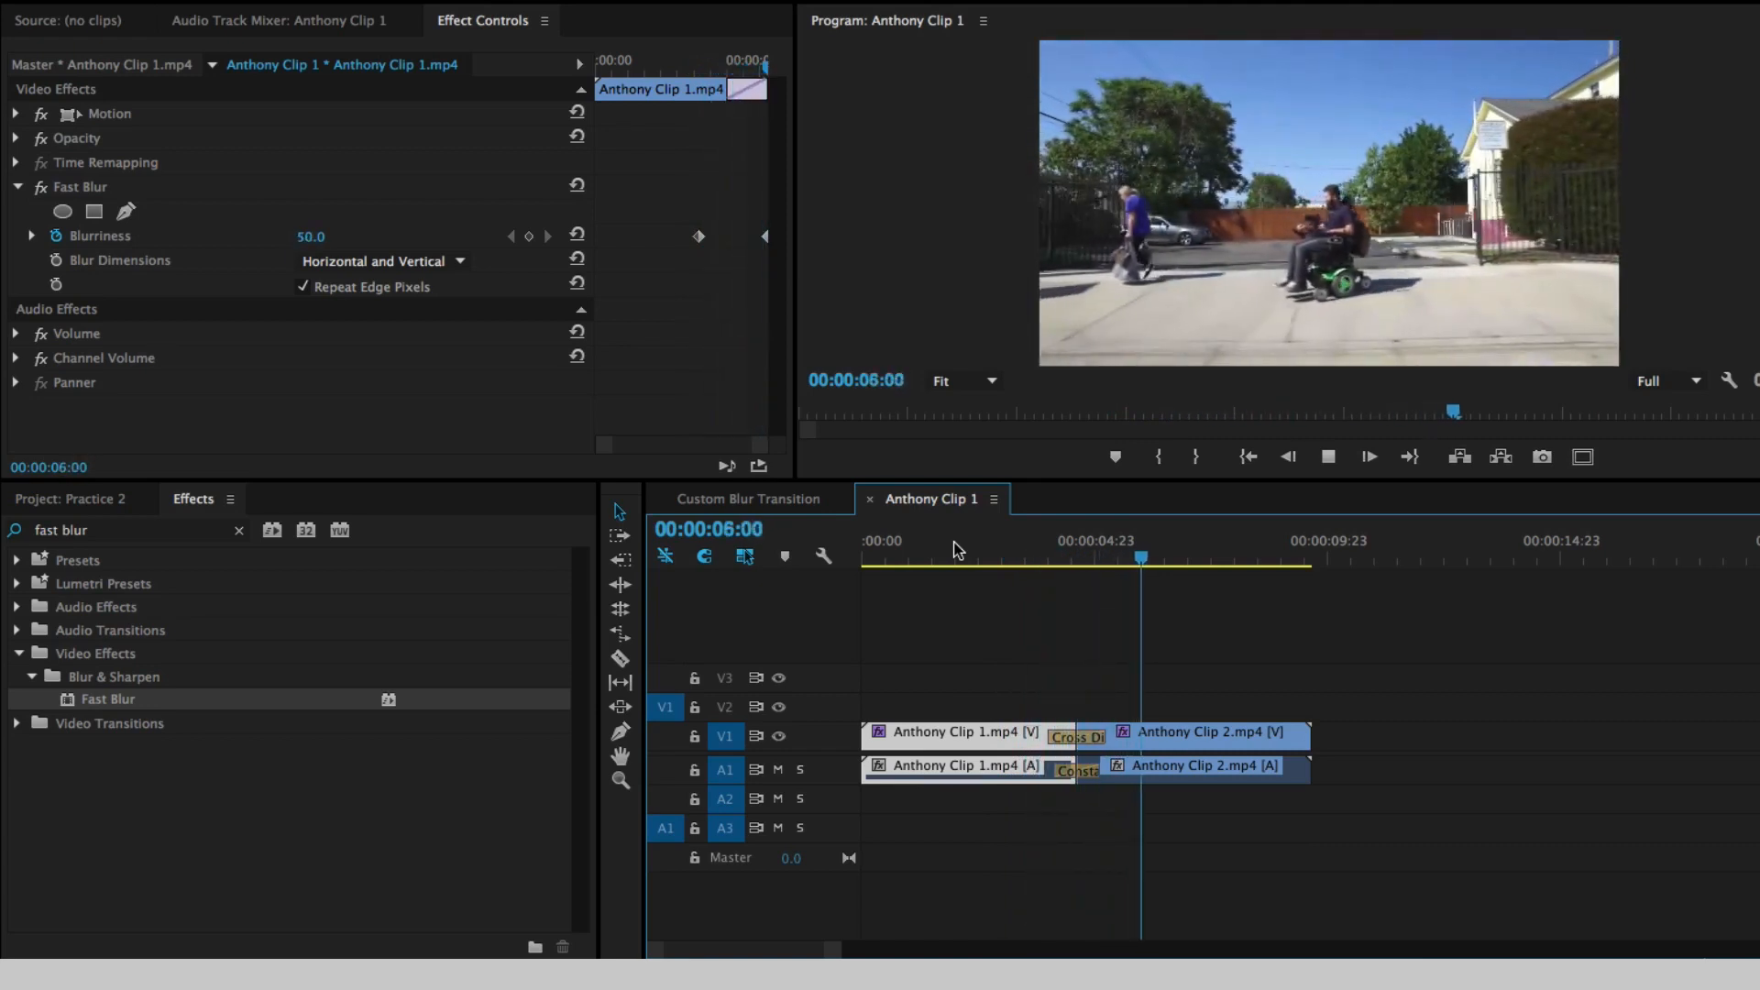
key(space)
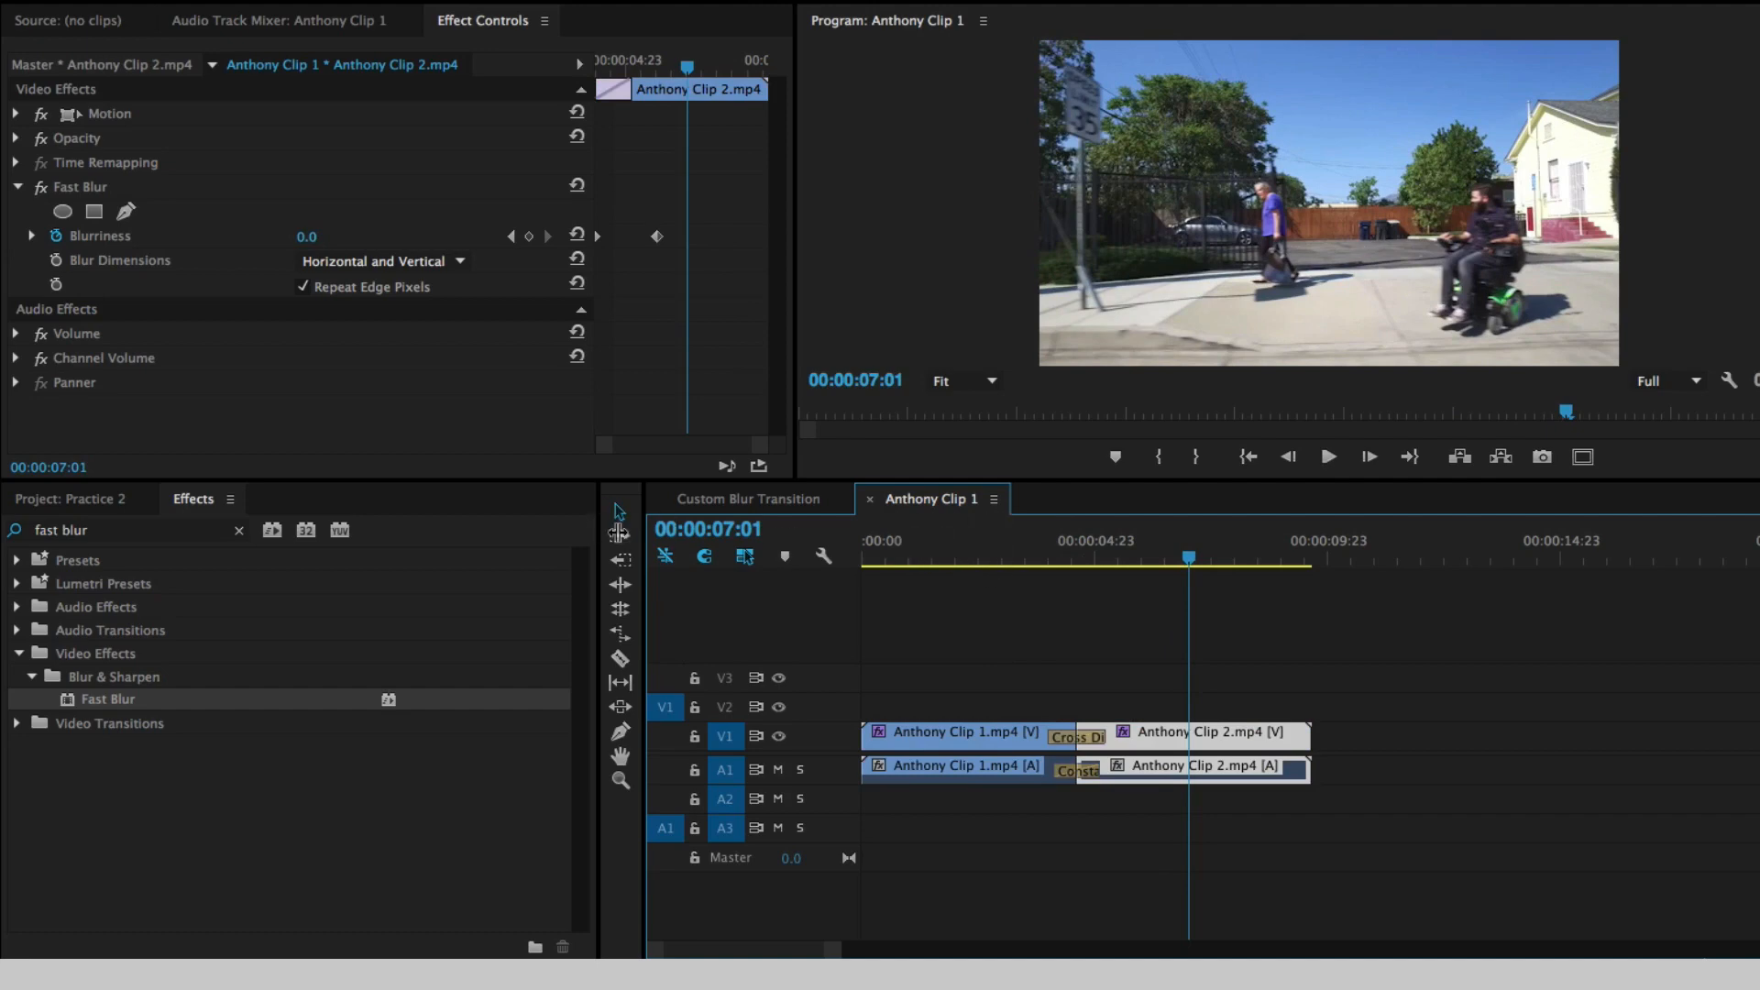
- Clear the effects search and look through the Distort category of Video Effects for other effects suited to custom transitions
click(239, 531)
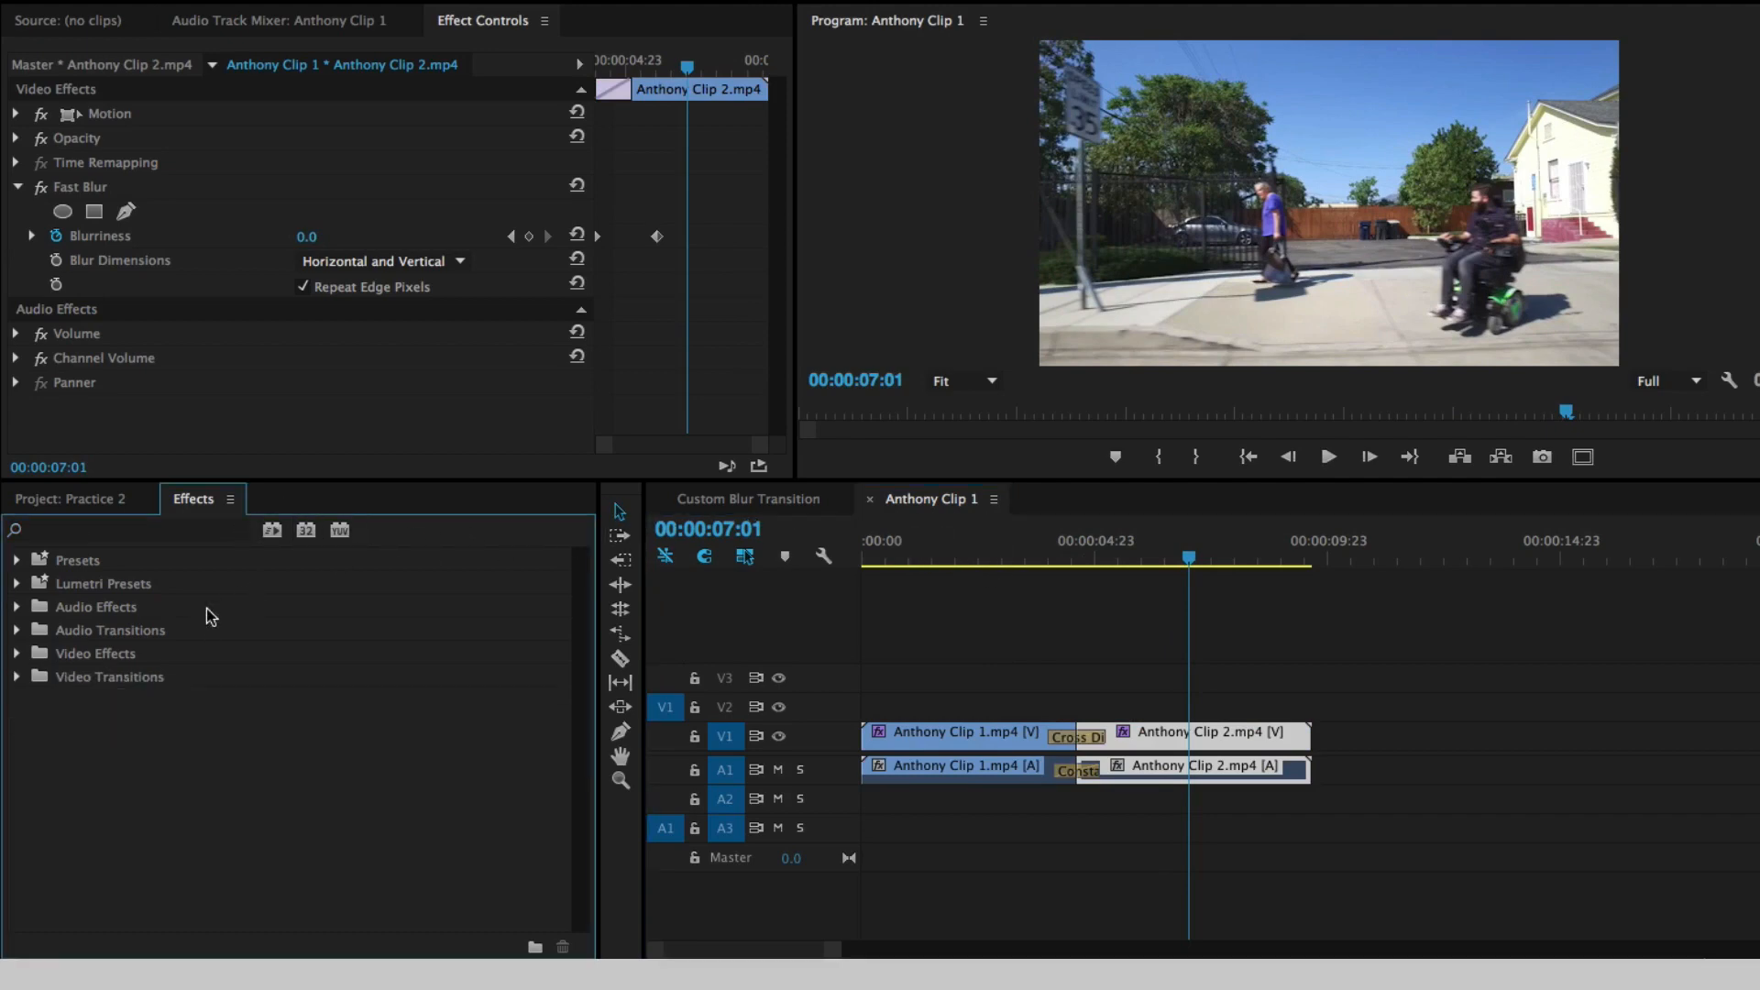
click(17, 653)
scroll(418, 635, down, 3)
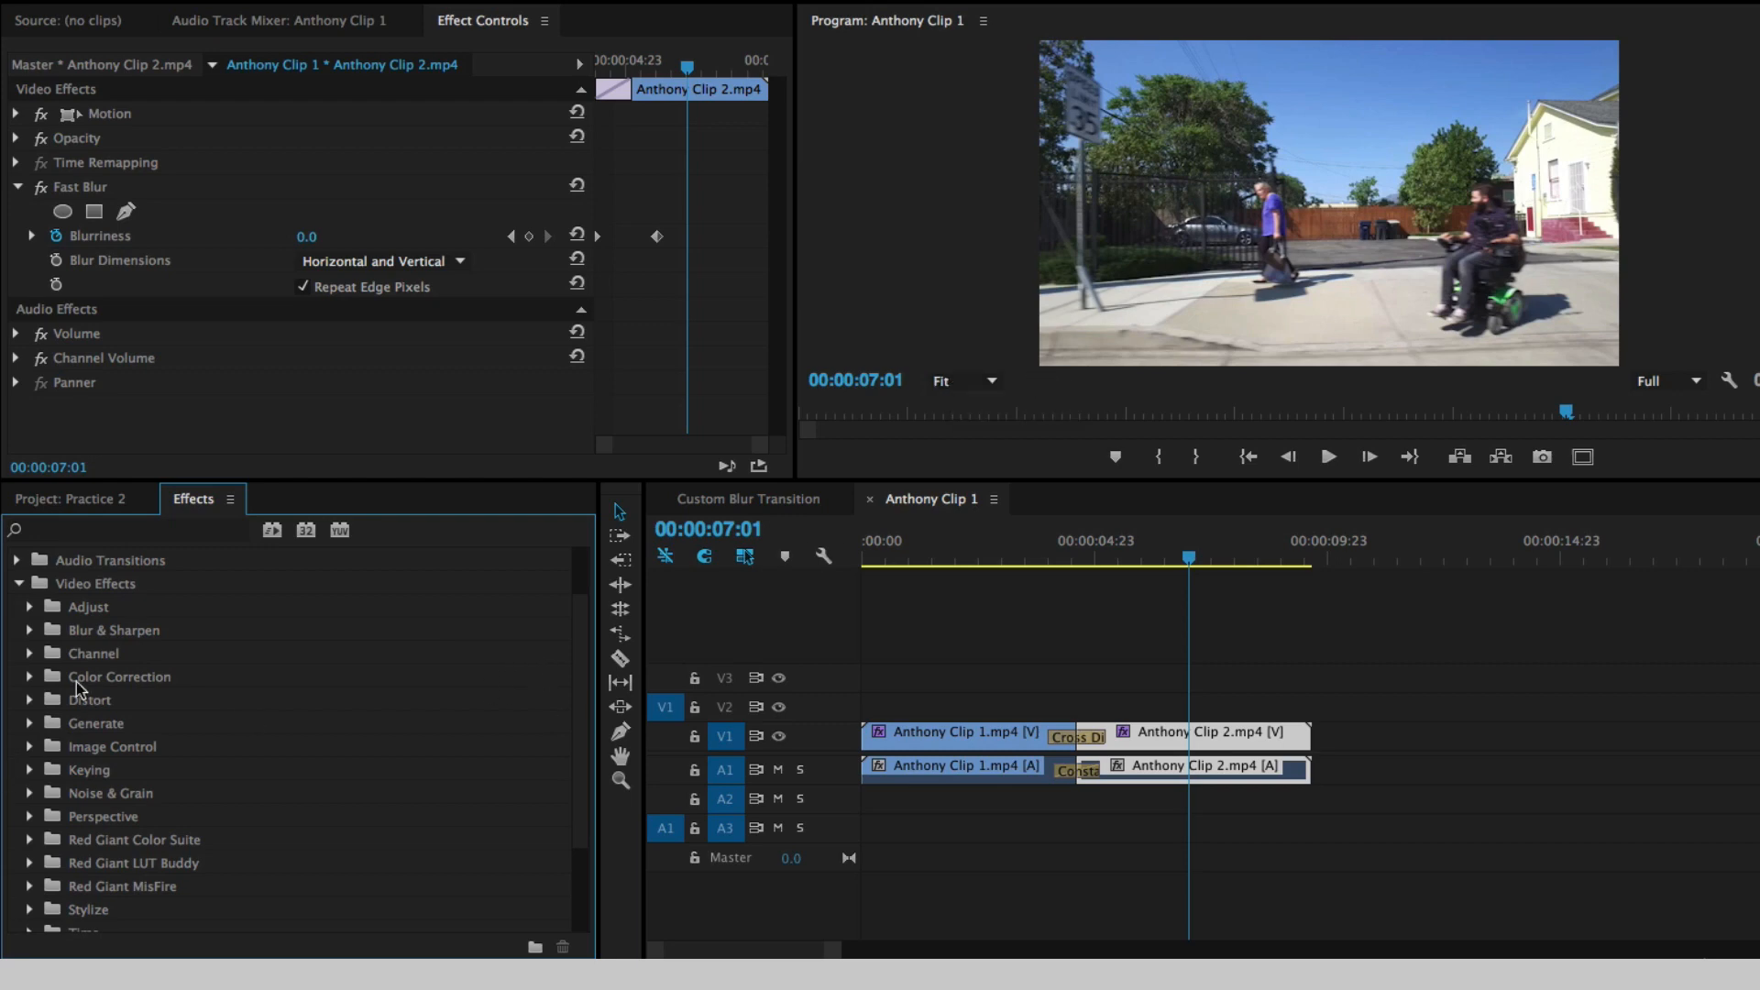
click(30, 701)
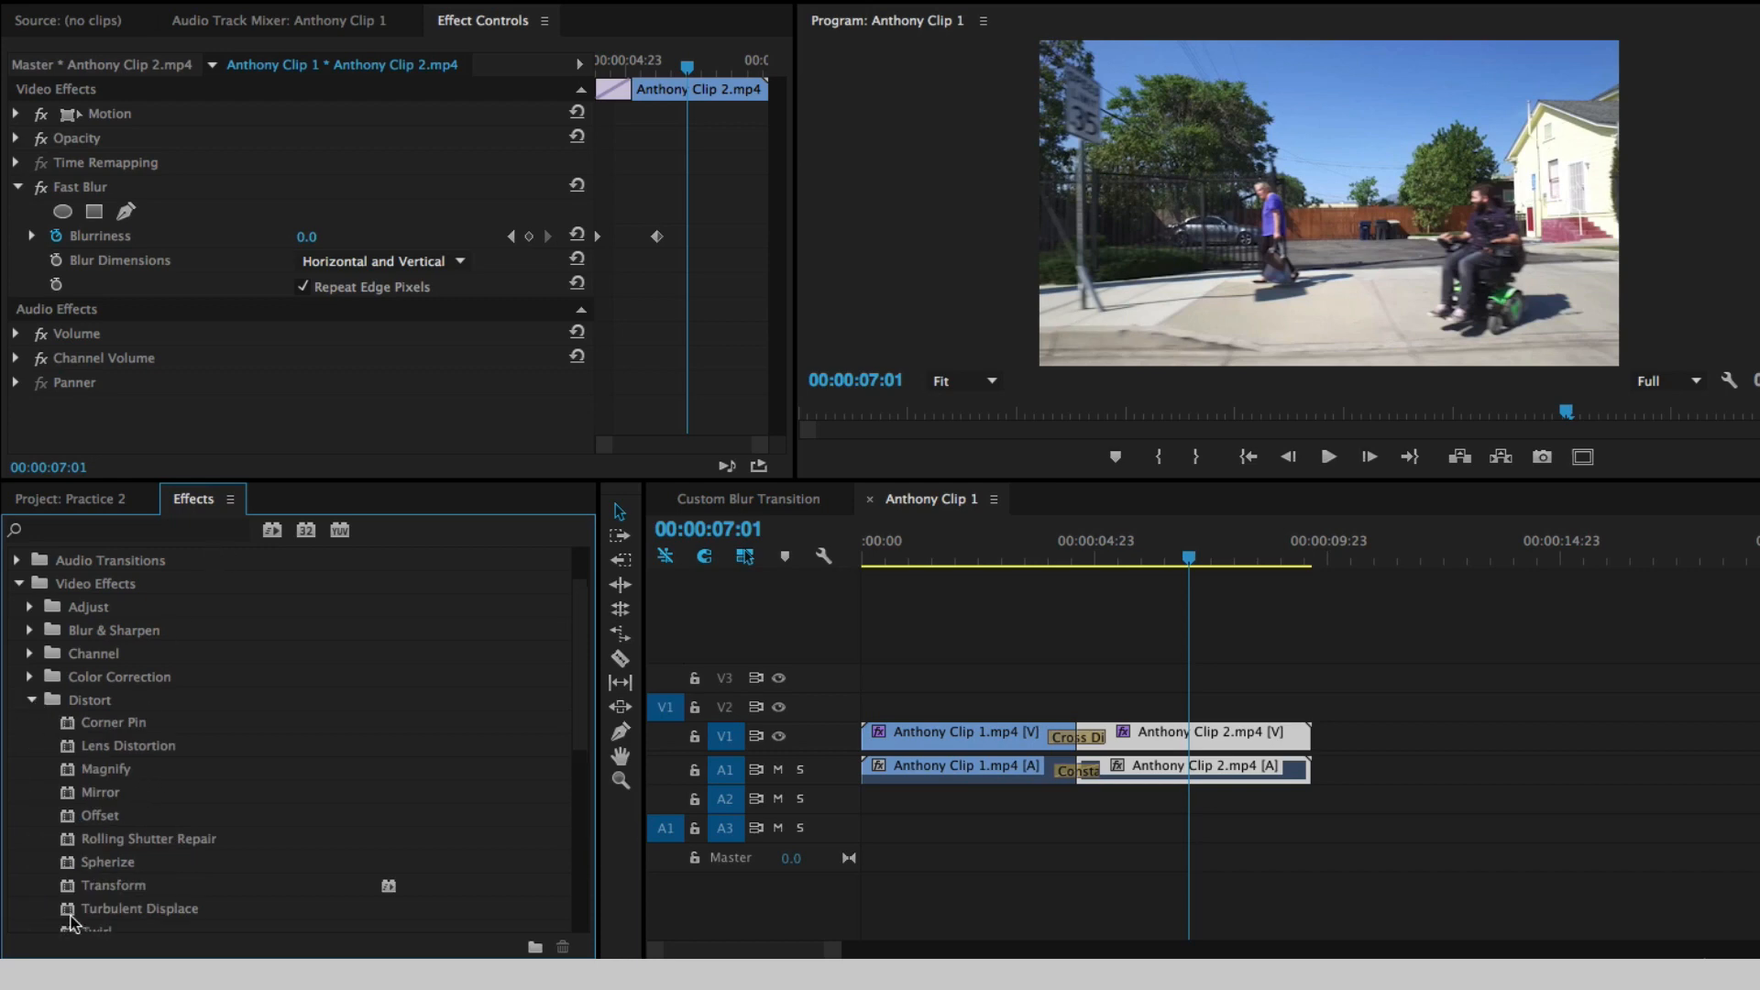
click(31, 699)
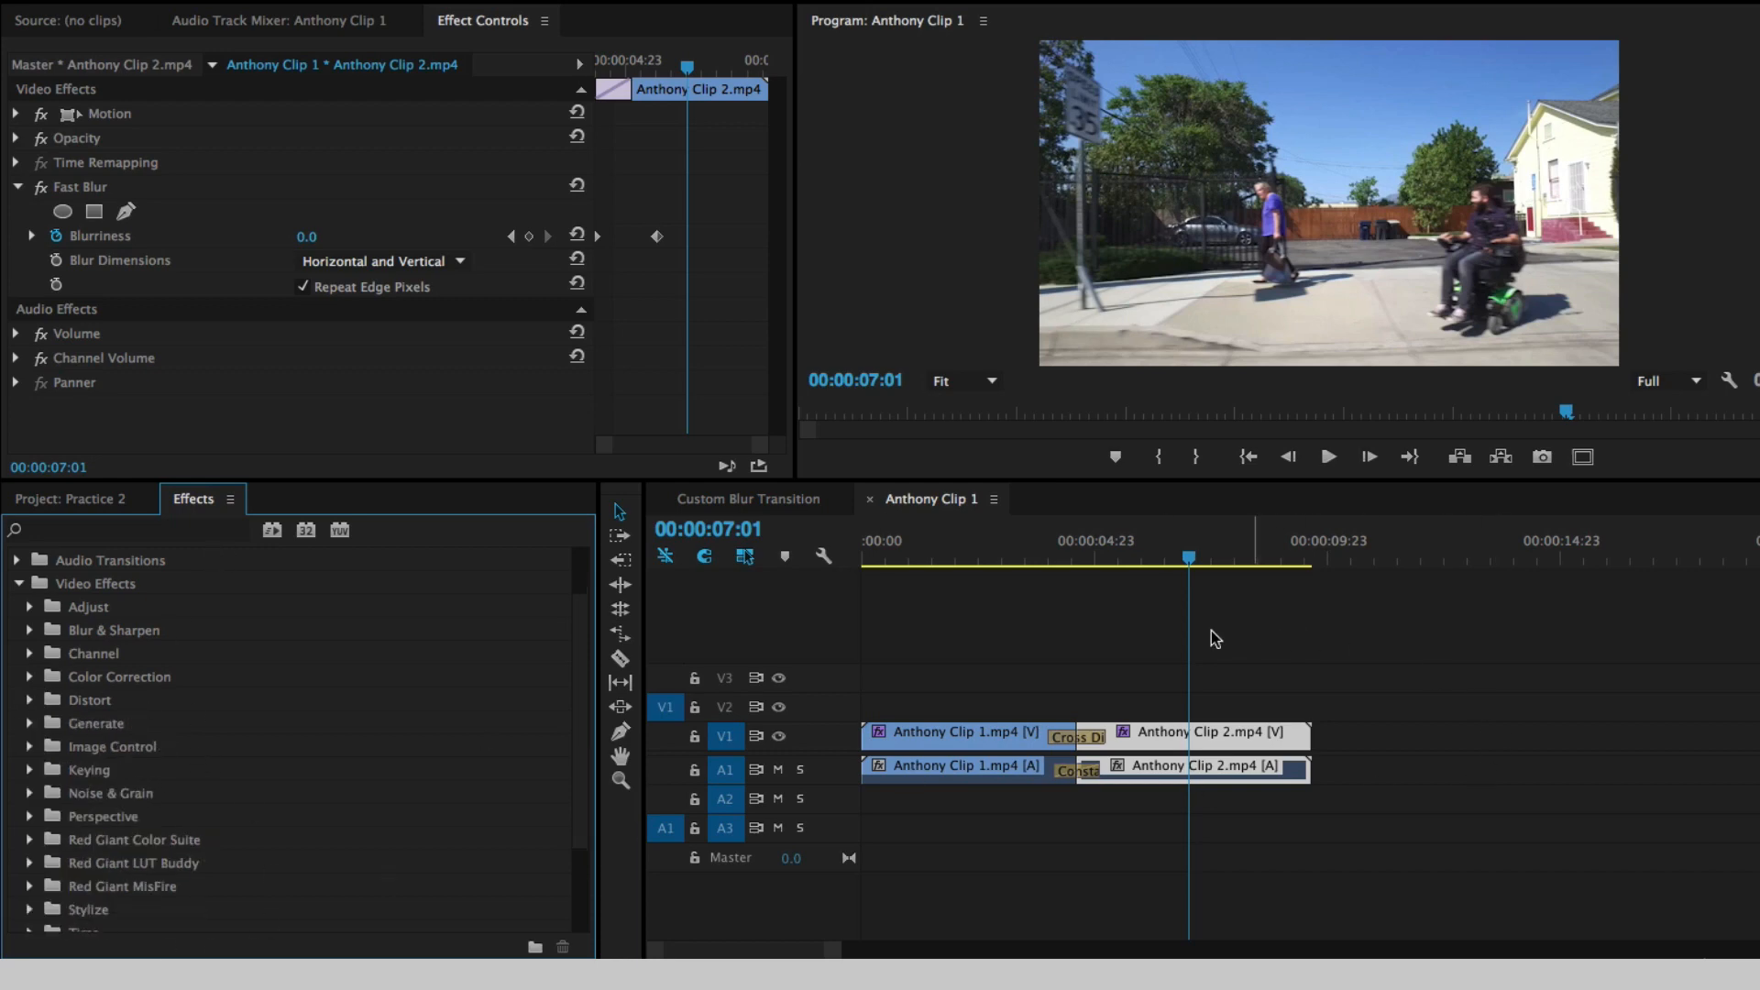
- Review the Blurriness keyframes around the cross dissolve and play the finished transition once more with the clips deselected
click(1044, 548)
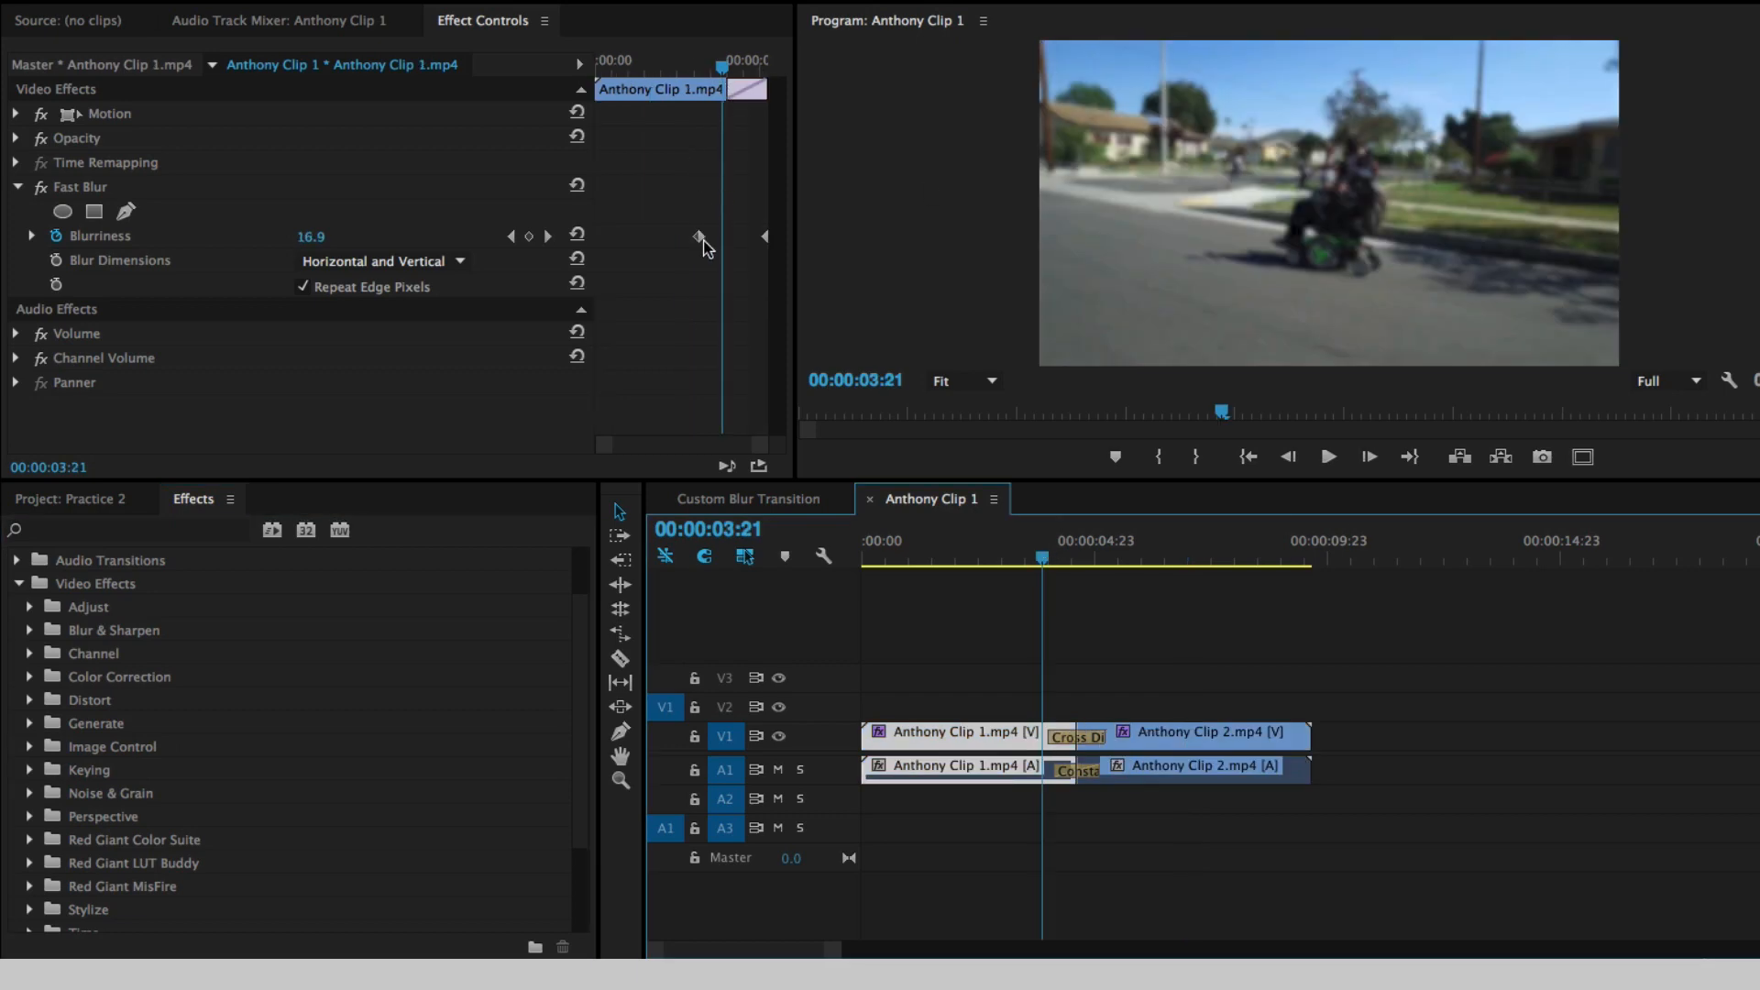
click(1157, 611)
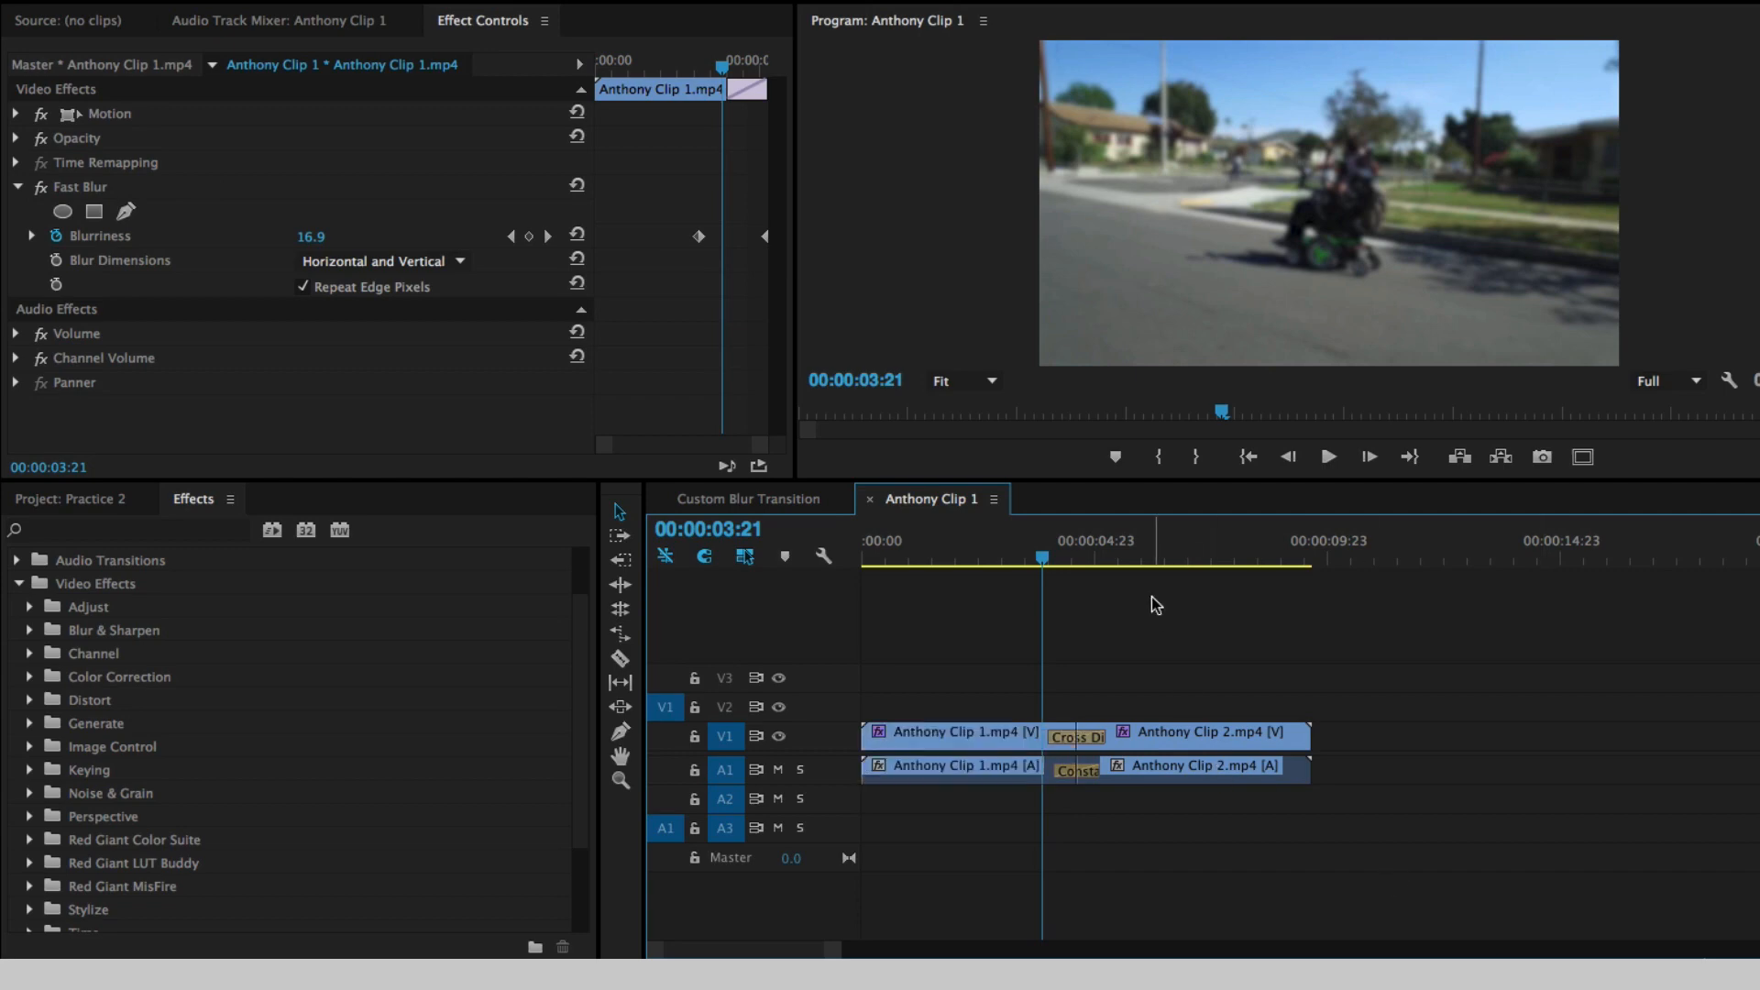
key(space)
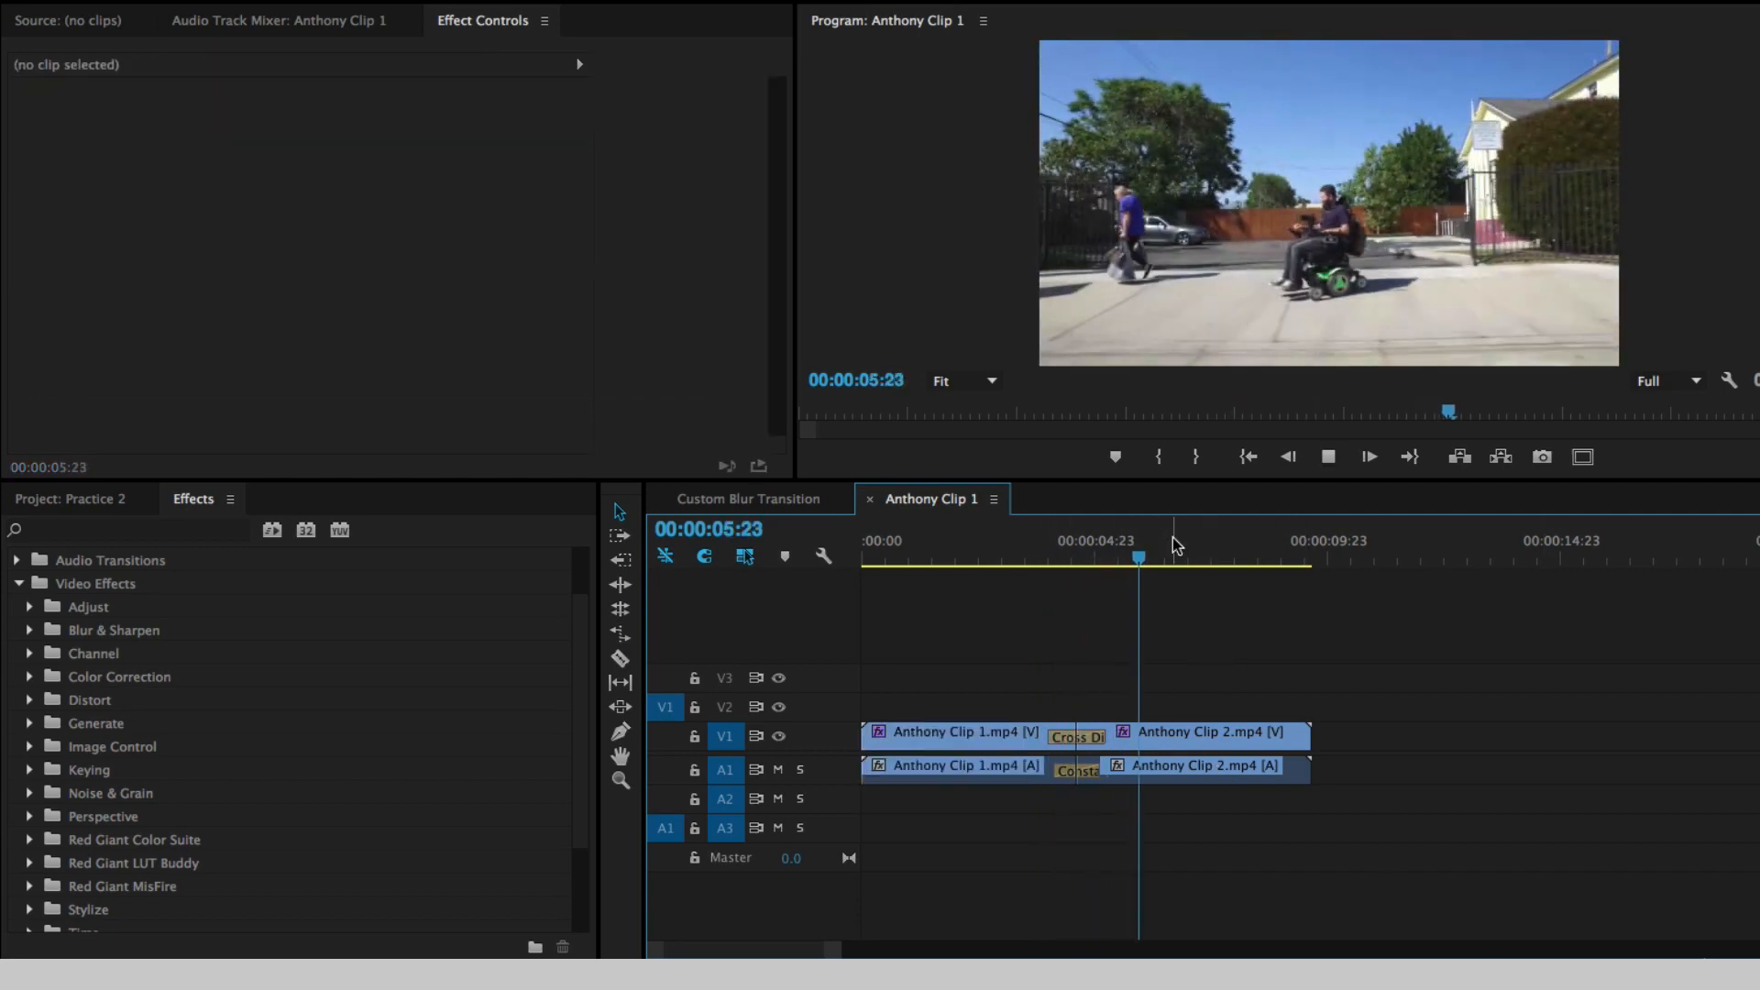
key(space)
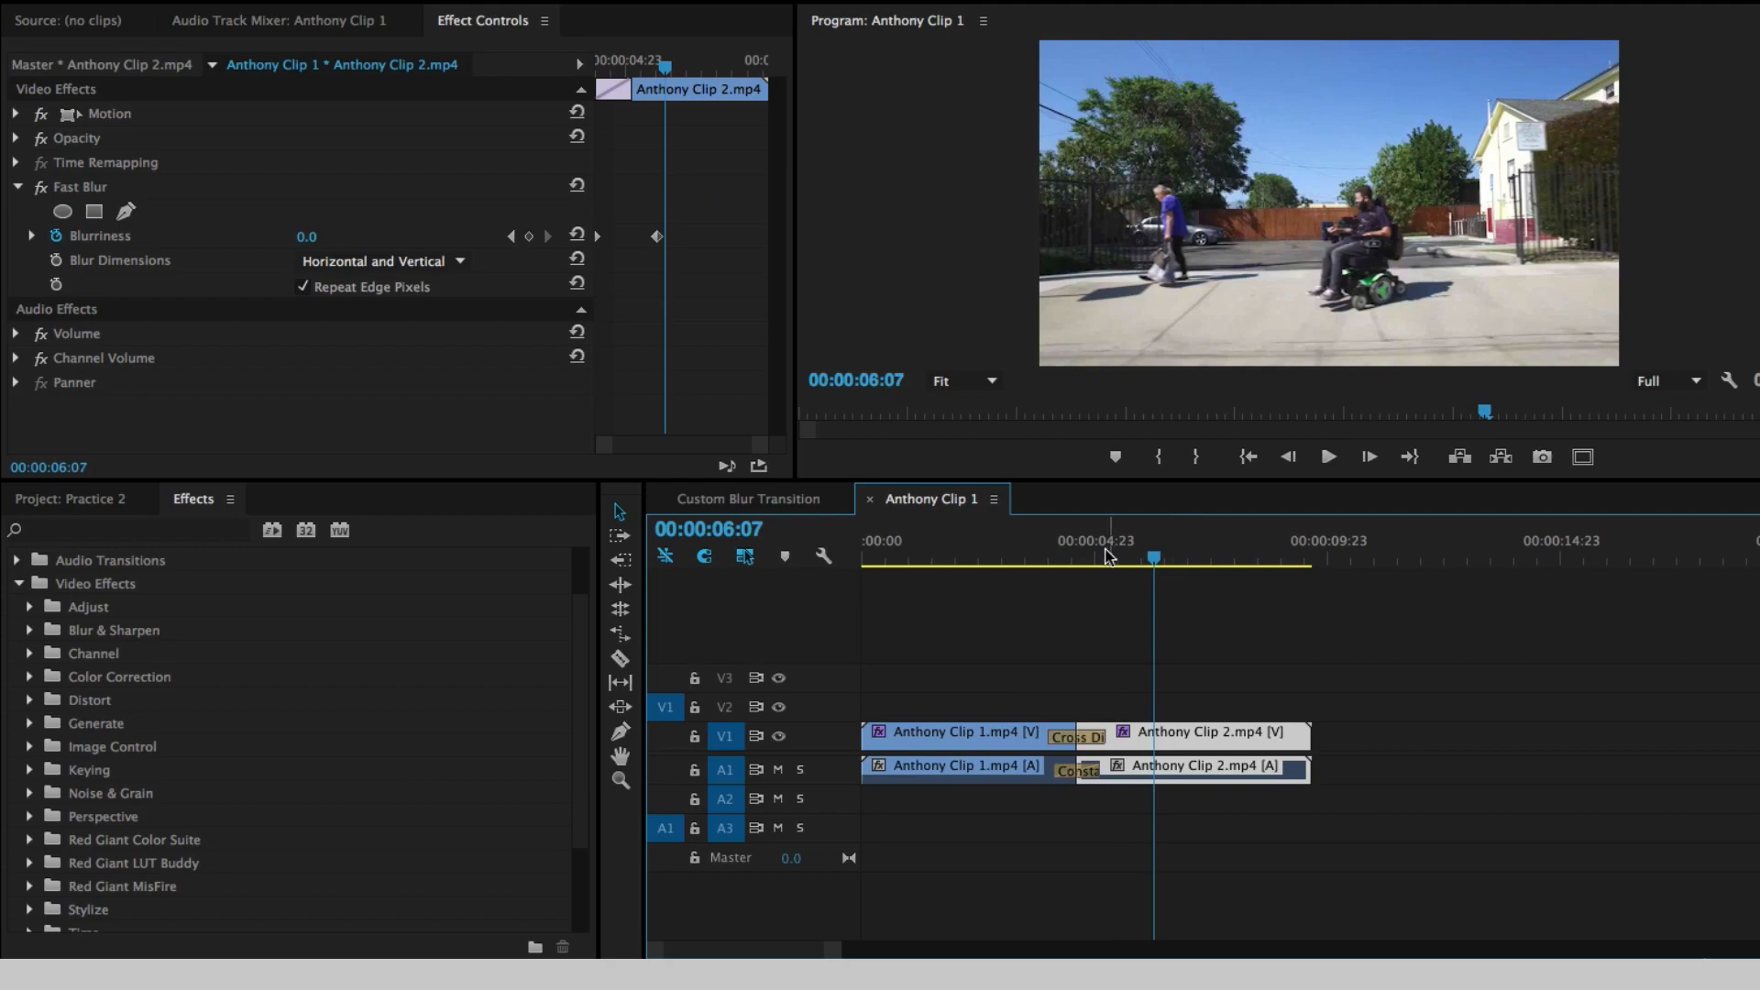
click(1009, 548)
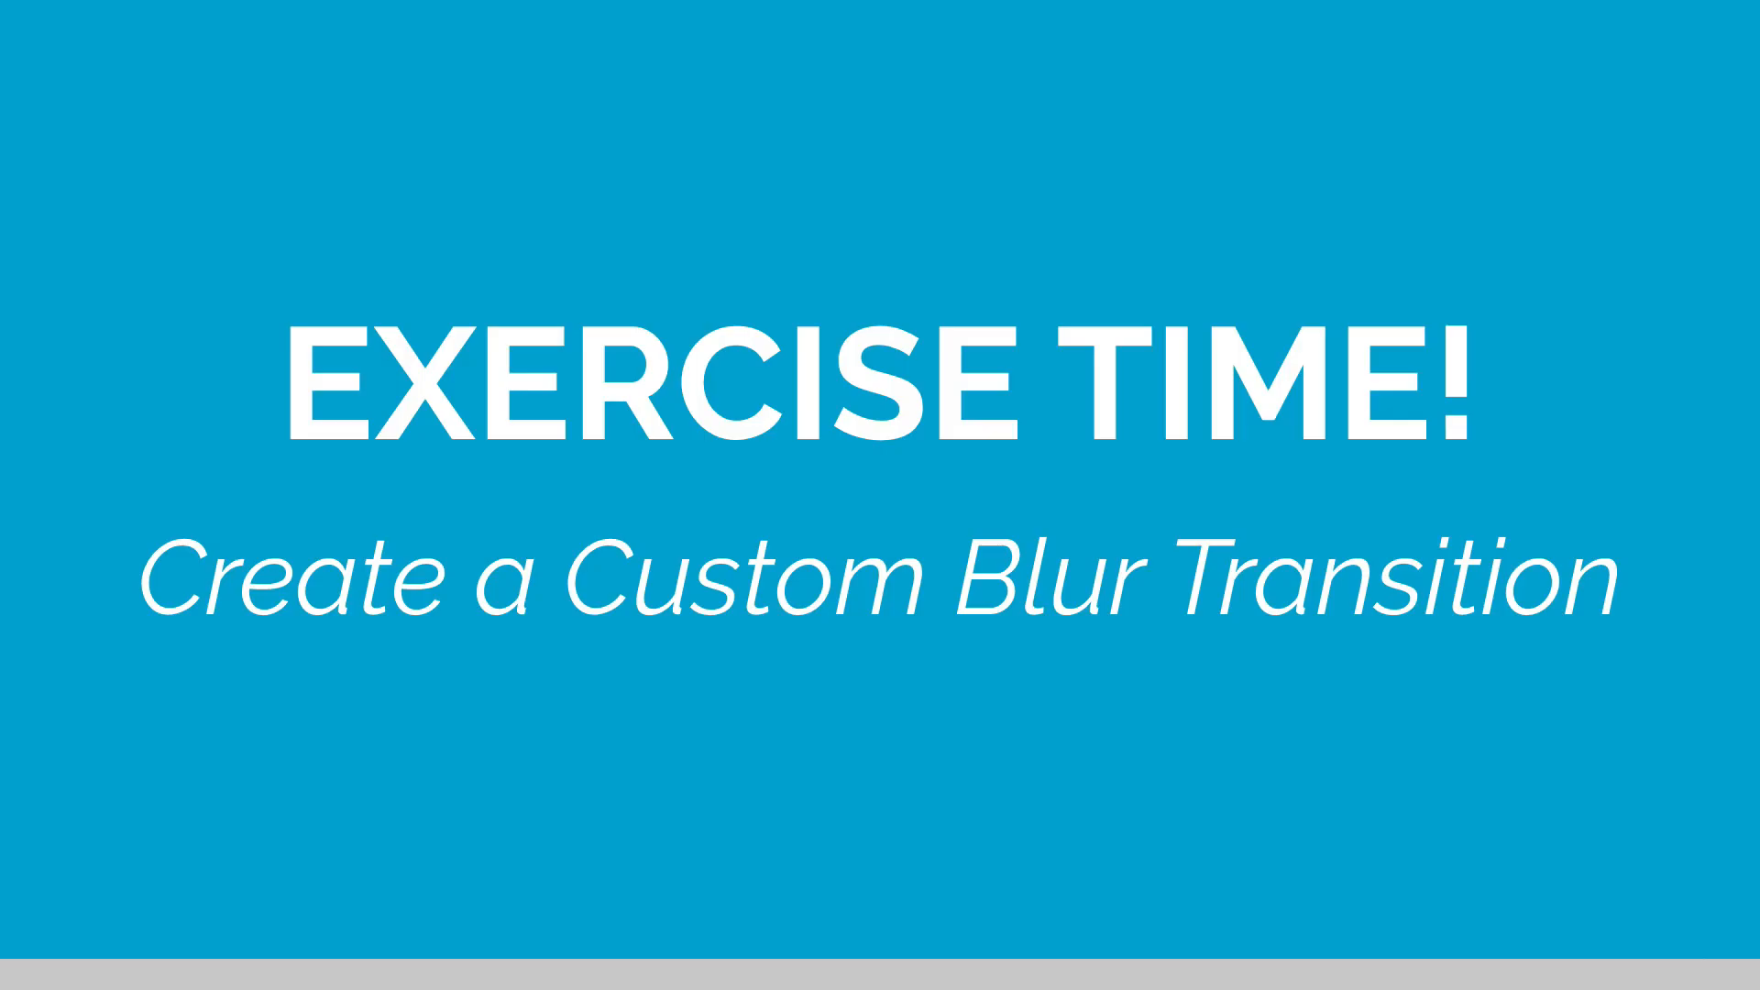